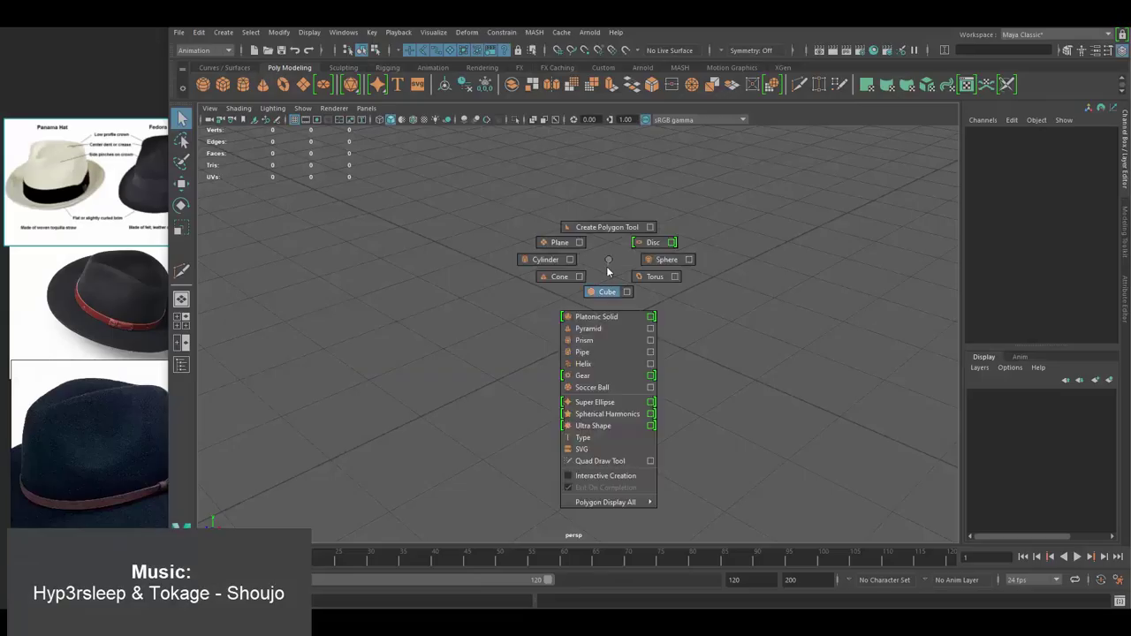
Add a cylinder and extrude its bottom edges outward into a wide flat brim.
{"action": "left_click", "coordinate": [546, 259]}
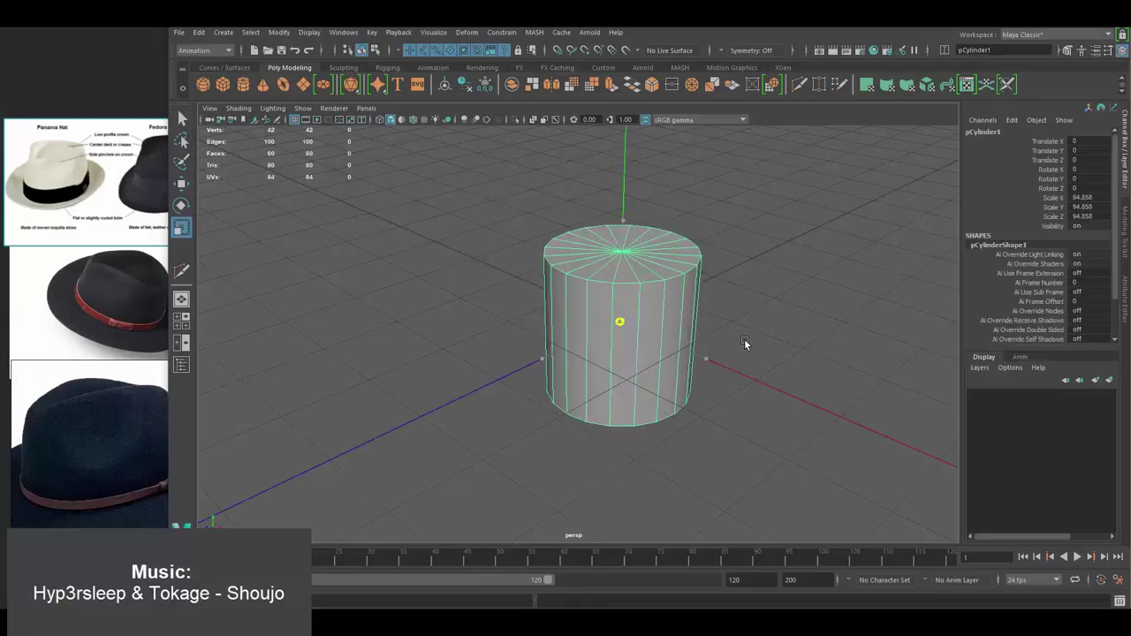
{"action": "left_click", "coordinate": [635, 285]}
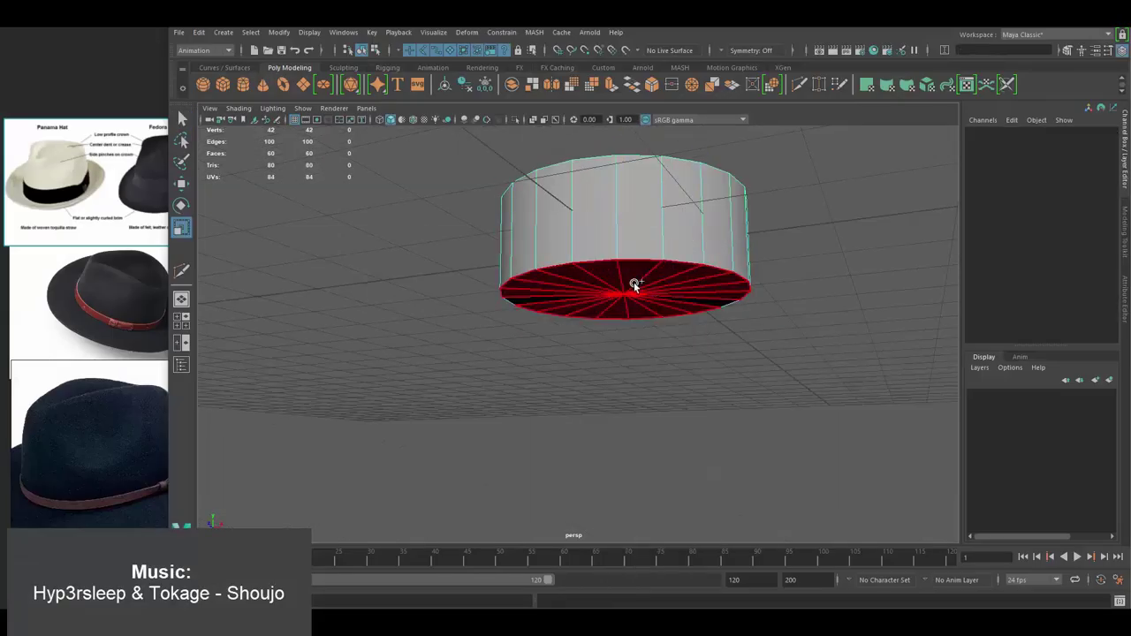
{"action": "right_click_drag", "start_coordinate": [642, 306], "coordinate": [685, 319], "text": "shift"}
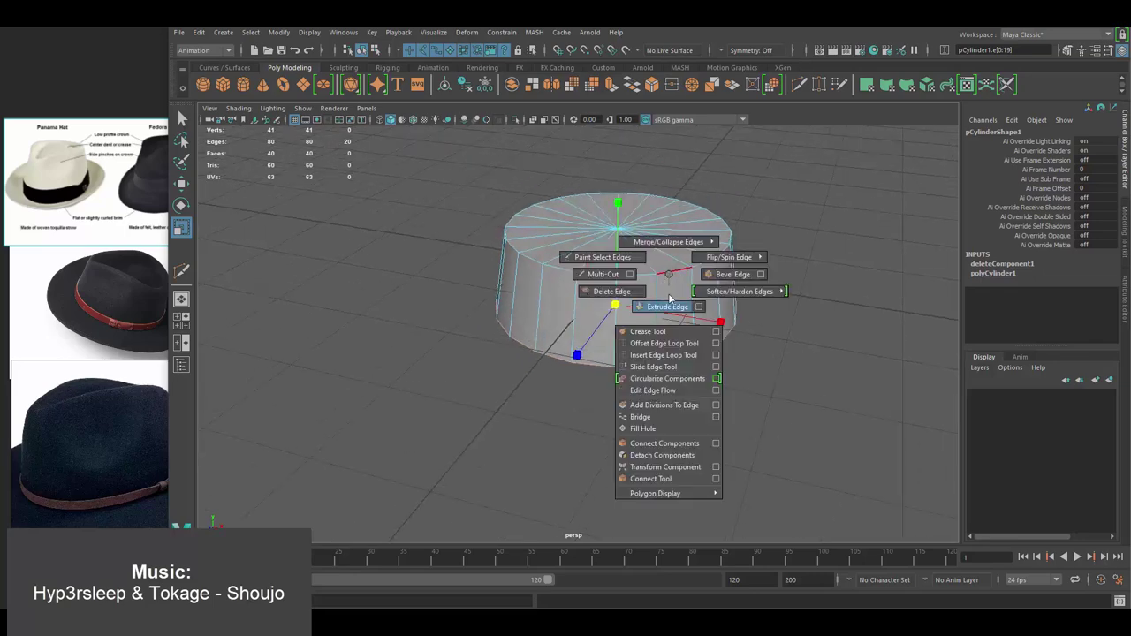
{"action": "left_click_drag", "start_coordinate": [627, 230], "coordinate": [584, 307], "text": "alt"}
{"action": "key", "text": "r"}
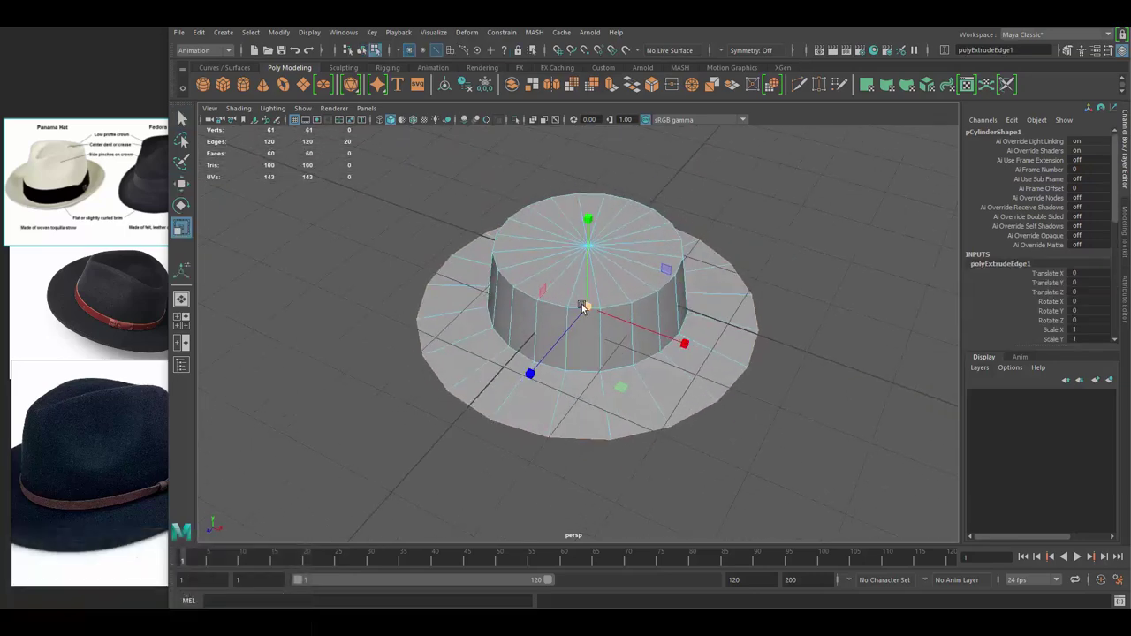
Bevel the crown's top edge loop to round it, then select the top cap faces.
{"action": "left_click_drag", "start_coordinate": [662, 238], "coordinate": [678, 303], "text": "alt"}
{"action": "double_click", "coordinate": [659, 245]}
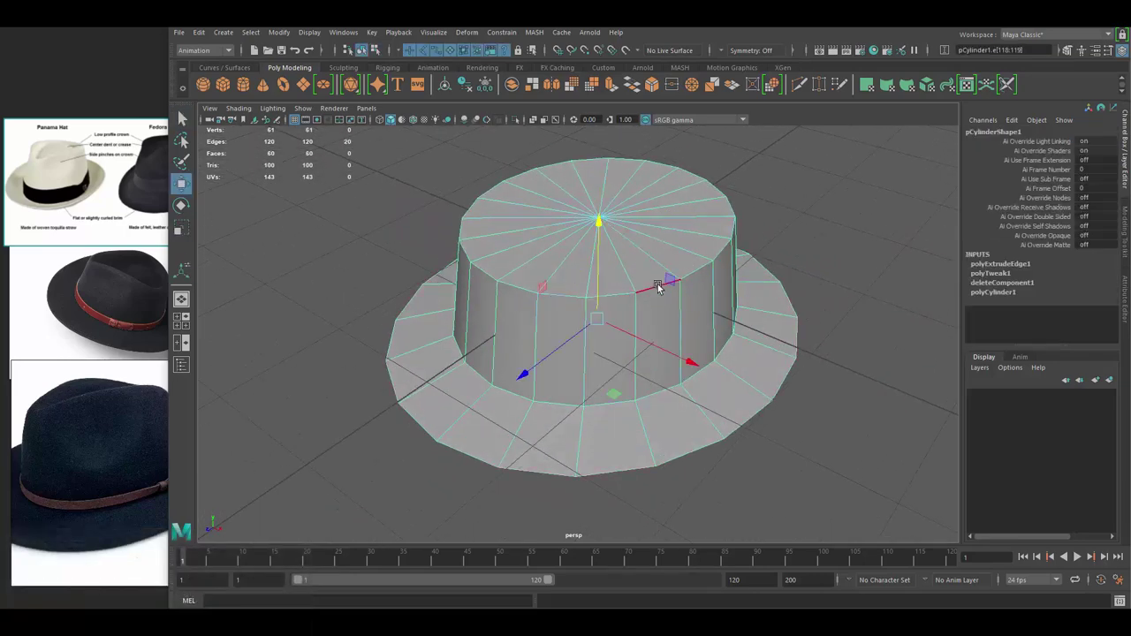
{"action": "key", "text": "ctrl+b"}
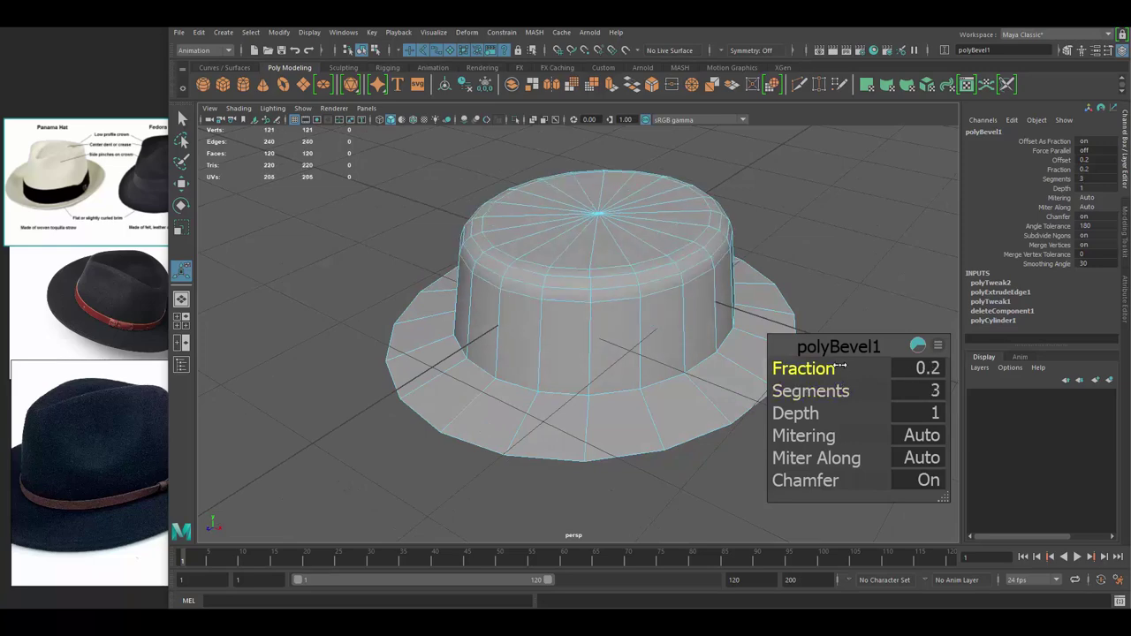
{"action": "mouse_move", "coordinate": [631, 245]}
{"action": "right_mouse_down"}
{"action": "mouse_move", "coordinate": [632, 277]}
{"action": "mouse_move", "coordinate": [663, 270]}
{"action": "mouse_move", "coordinate": [586, 253]}
{"action": "right_mouse_up"}
{"action": "double_click", "coordinate": [682, 240]}
Reshape the crown's side vertices with Soft Select falloff turned on.
{"action": "left_click", "coordinate": [584, 313]}
{"action": "key", "text": "b"}
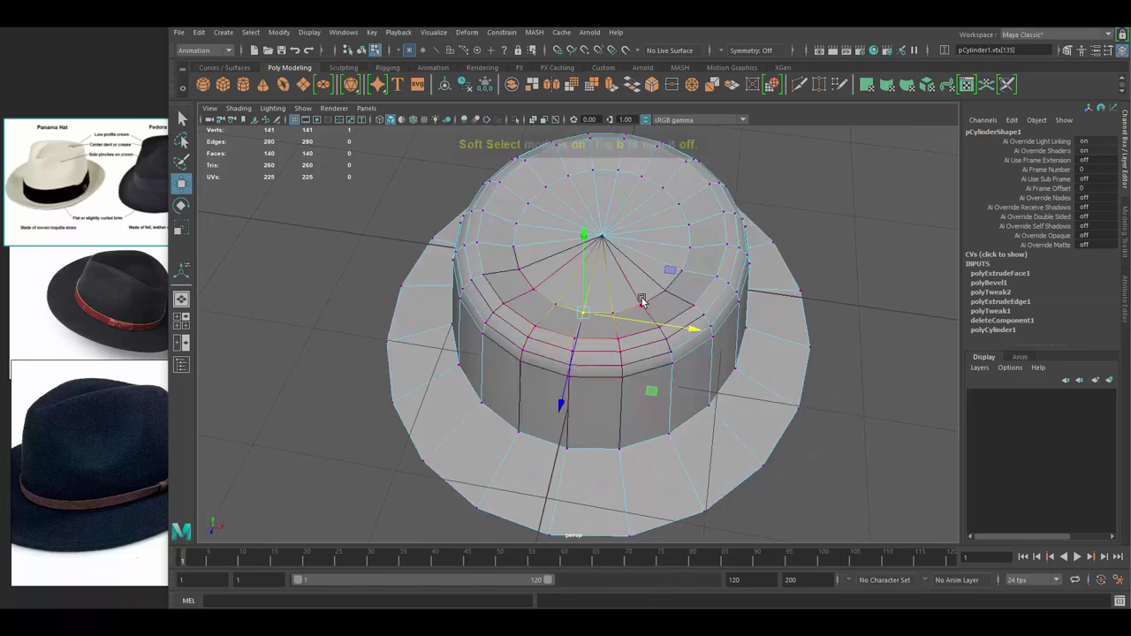
{"action": "mouse_move", "coordinate": [629, 346]}
{"action": "left_mouse_down", "text": "alt"}
{"action": "mouse_move", "coordinate": [681, 384]}
{"action": "mouse_move", "coordinate": [617, 359]}
{"action": "left_mouse_up", "text": "alt"}
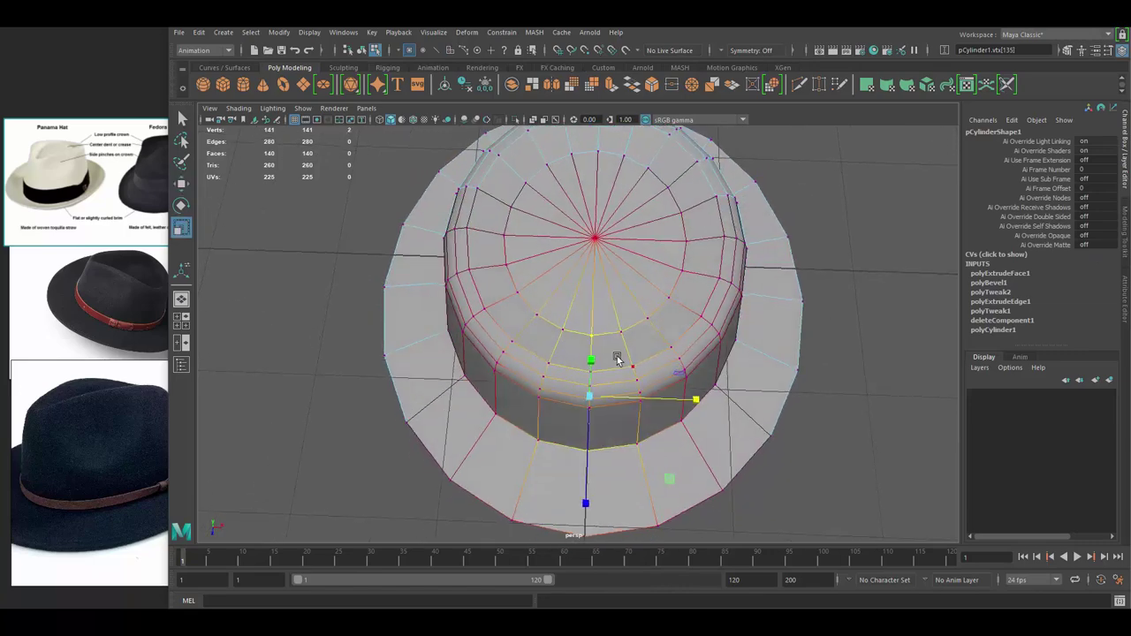
{"action": "mouse_move", "coordinate": [672, 398]}
{"action": "left_mouse_down", "text": "alt"}
{"action": "mouse_move", "coordinate": [658, 312]}
{"action": "mouse_move", "coordinate": [641, 326]}
{"action": "mouse_move", "coordinate": [665, 307]}
{"action": "left_mouse_up", "text": "alt"}
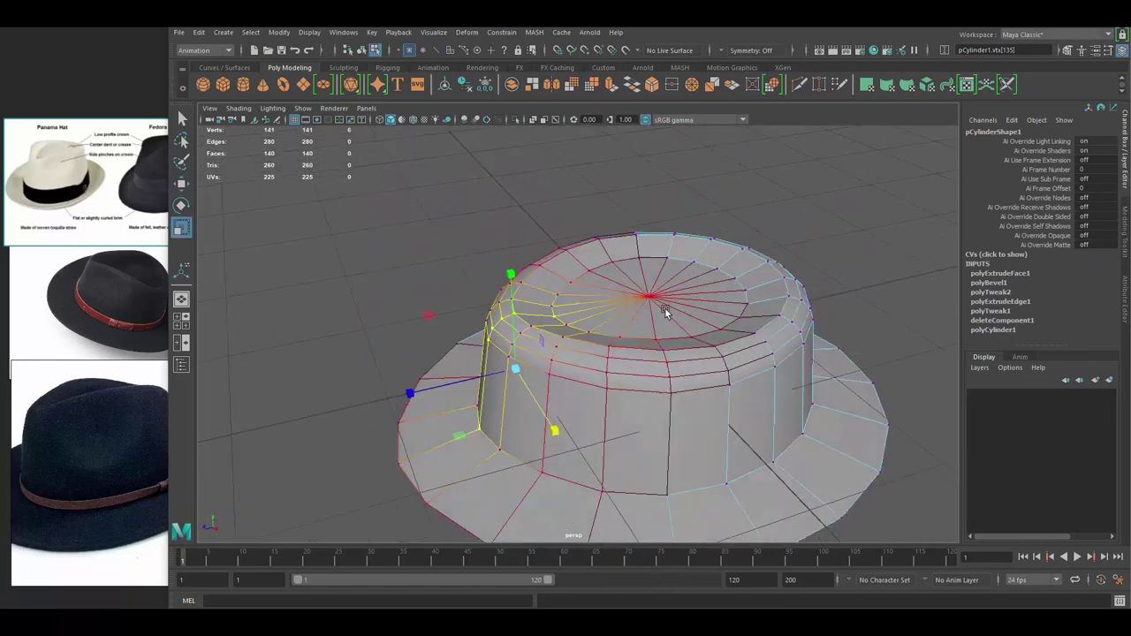
{"action": "mouse_move", "coordinate": [609, 188]}
{"action": "left_mouse_down", "text": "alt"}
{"action": "mouse_move", "coordinate": [763, 321]}
{"action": "mouse_move", "coordinate": [738, 327]}
{"action": "mouse_move", "coordinate": [647, 295]}
{"action": "mouse_move", "coordinate": [738, 349]}
{"action": "mouse_move", "coordinate": [733, 244]}
{"action": "mouse_move", "coordinate": [668, 234]}
{"action": "mouse_move", "coordinate": [682, 242]}
{"action": "mouse_move", "coordinate": [614, 247]}
{"action": "left_mouse_up", "text": "alt"}
{"action": "left_click", "coordinate": [704, 382]}
{"action": "key", "text": "F8"}
Insert an edge loop near the top of the crown and scale it.
{"action": "left_click", "coordinate": [681, 325]}
{"action": "key", "text": "w"}
{"action": "key", "text": "F8"}
{"action": "left_click", "coordinate": [672, 347]}
{"action": "key", "text": "w"}
{"action": "scroll", "coordinate": [668, 235], "scroll_direction": "up", "scroll_amount": 2}
{"action": "key", "text": "r"}
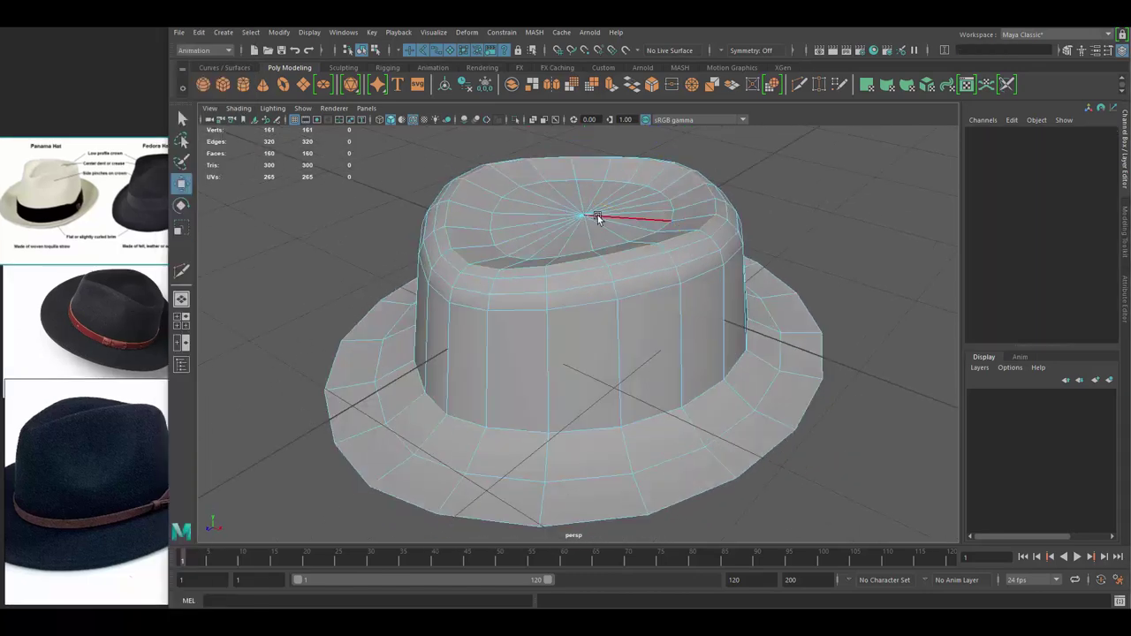
Dent the crown top by pulling its centre vertex down.
{"action": "right_click_drag", "start_coordinate": [662, 207], "coordinate": [662, 177]}
{"action": "left_click_drag", "start_coordinate": [662, 177], "coordinate": [584, 253], "text": "alt"}
{"action": "left_click", "coordinate": [584, 262]}
{"action": "key", "text": "w"}
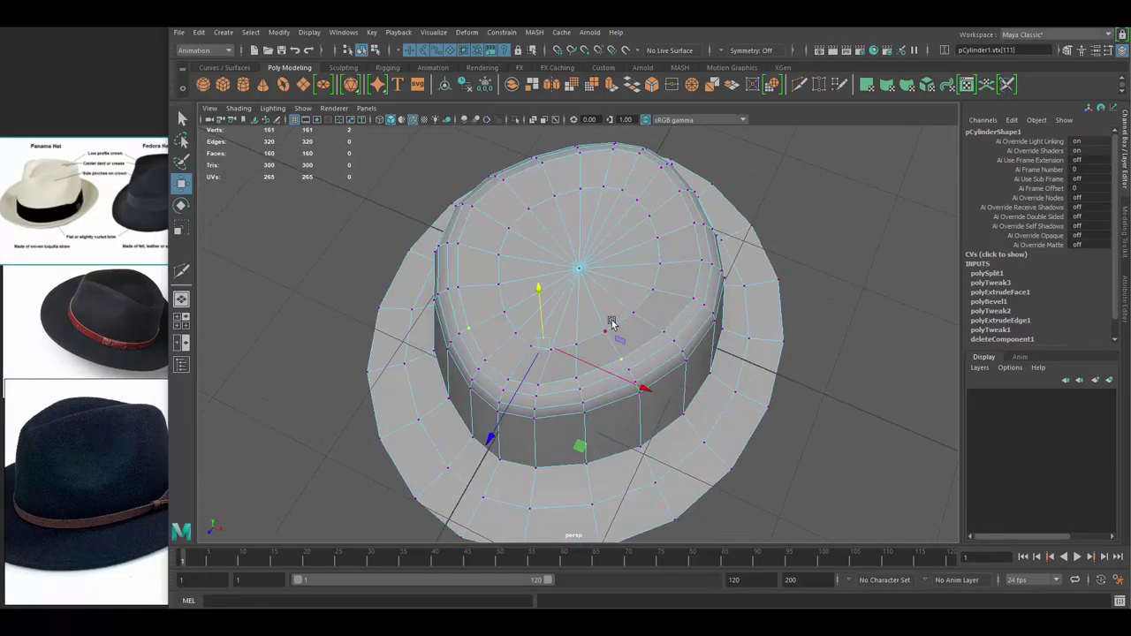
{"action": "mouse_move", "coordinate": [623, 380]}
{"action": "left_mouse_down", "text": "alt"}
{"action": "mouse_move", "coordinate": [672, 292]}
{"action": "mouse_move", "coordinate": [664, 316]}
{"action": "left_mouse_up", "text": "alt"}
{"action": "key", "text": "F8"}
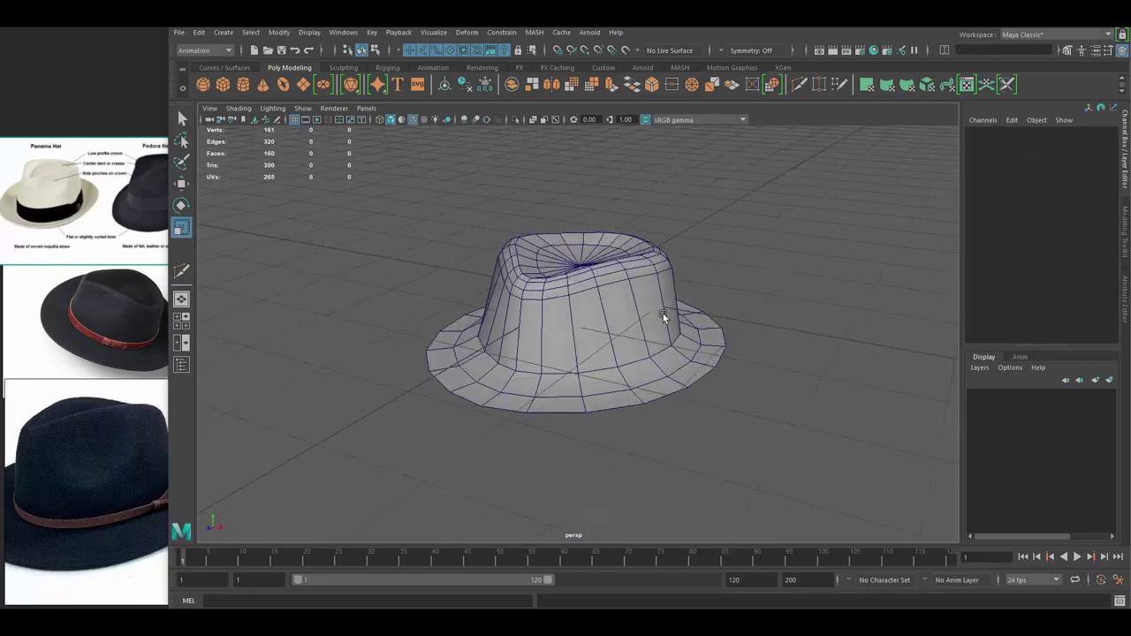
Isolate the crown base and extrude its ring of faces outward into a raised hatband.
{"action": "left_click", "coordinate": [645, 307]}
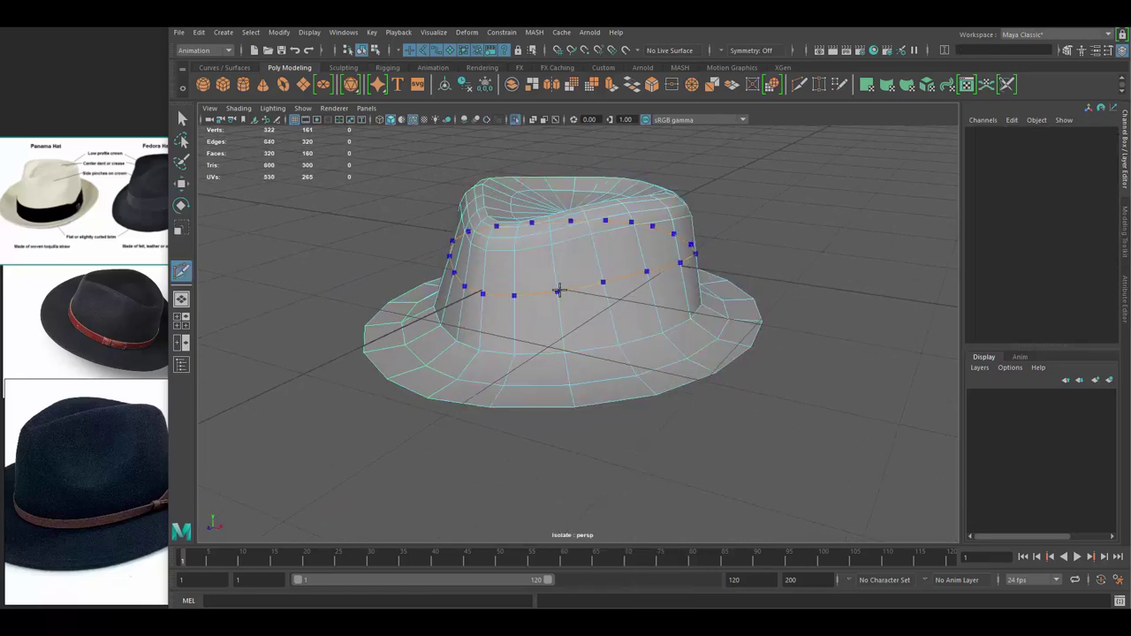
{"action": "key", "text": "ctrl+h"}
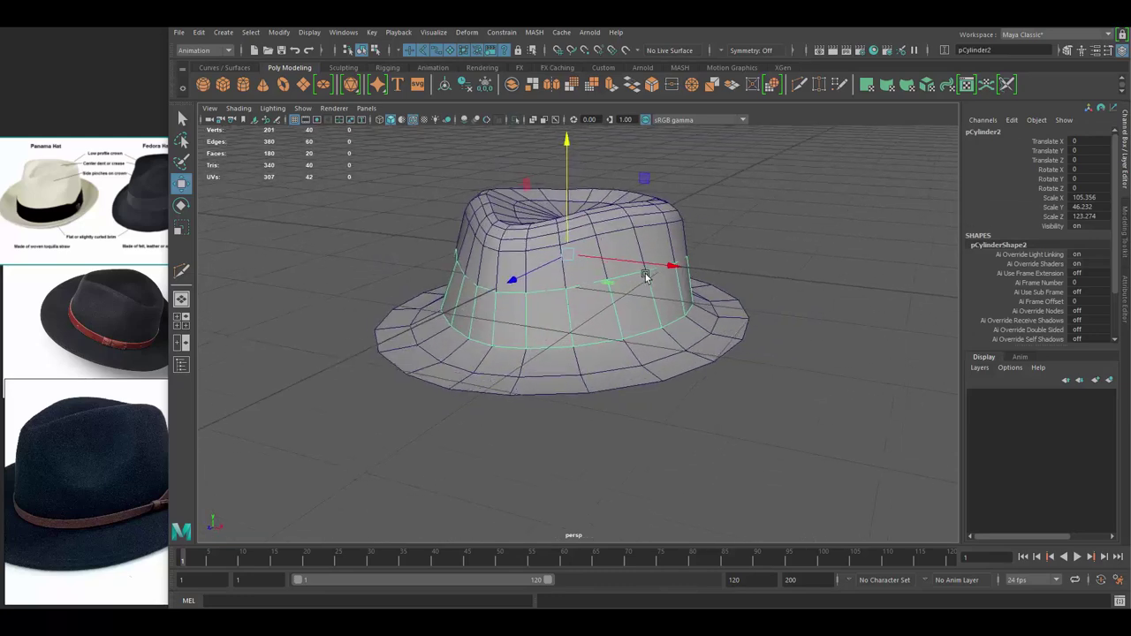
{"action": "right_click_drag", "start_coordinate": [608, 274], "coordinate": [606, 241]}
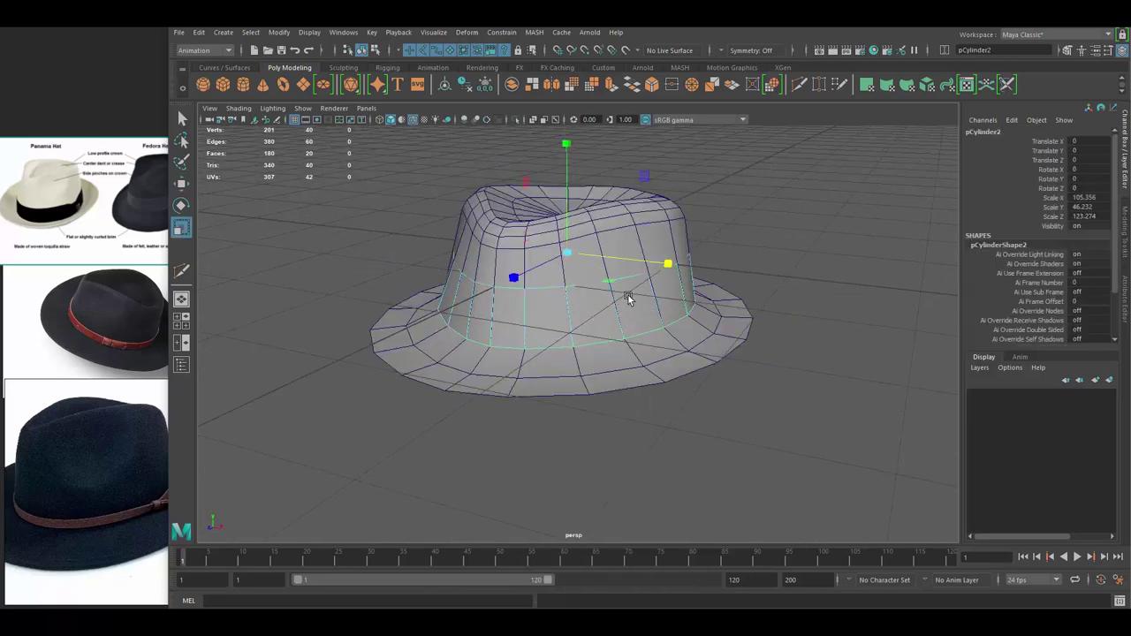
{"action": "key", "text": "ctrl+e"}
{"action": "key", "text": "w"}
{"action": "left_click_drag", "start_coordinate": [780, 259], "coordinate": [687, 259], "text": "alt"}
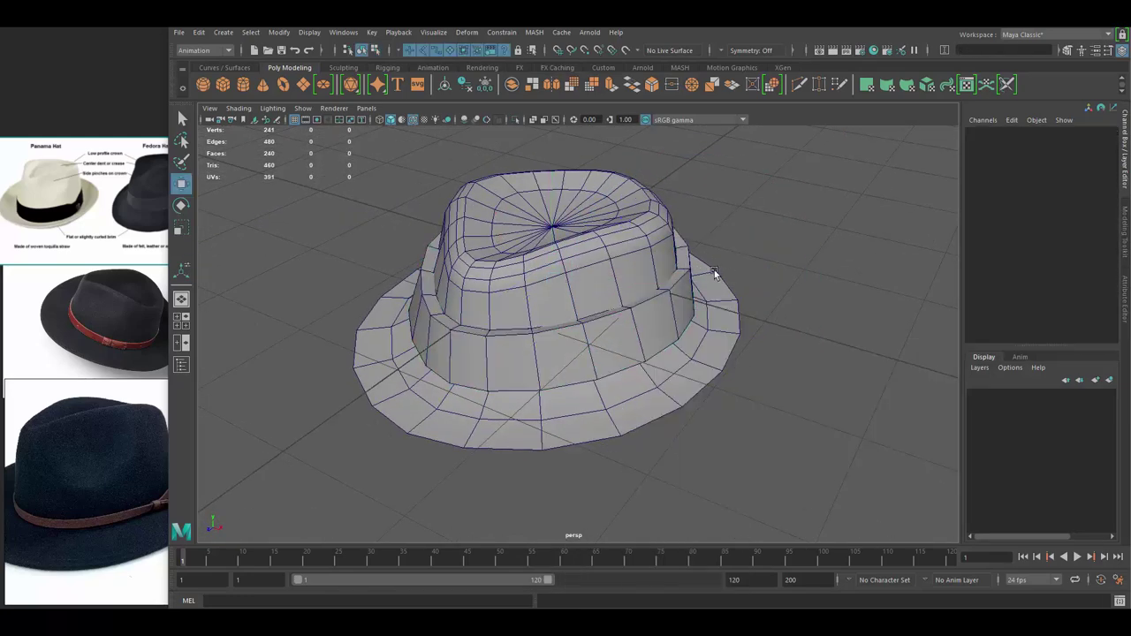
{"action": "right_click_drag", "start_coordinate": [714, 270], "coordinate": [643, 263], "text": "alt"}
{"action": "scroll", "coordinate": [128, 318], "scroll_direction": "up", "scroll_amount": 3}
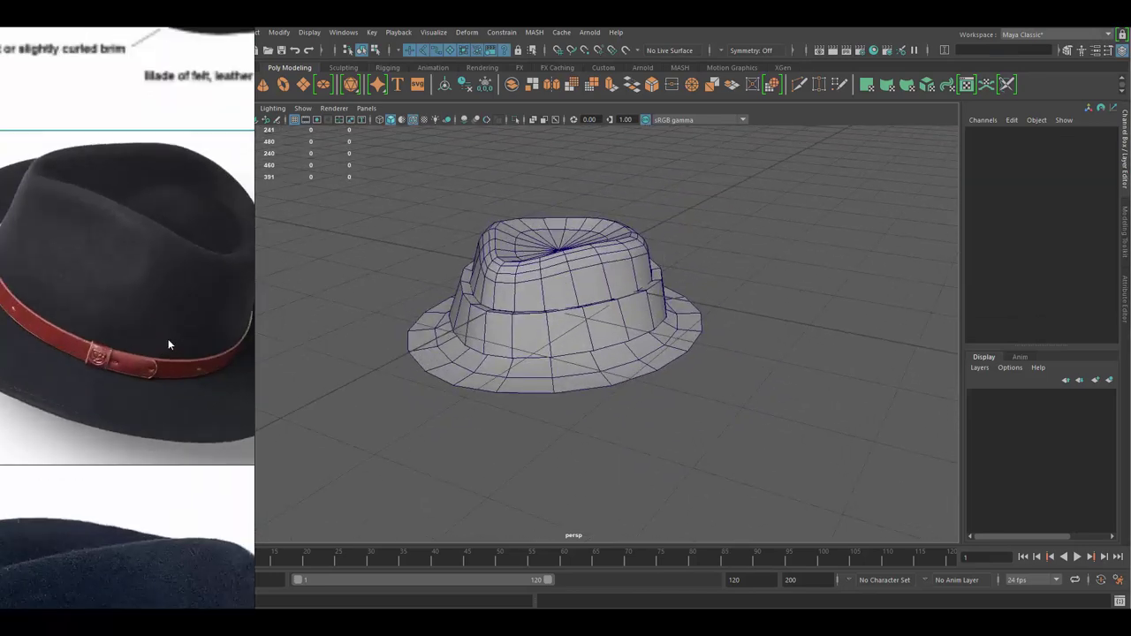
{"action": "scroll", "coordinate": [99, 308], "scroll_direction": "up", "scroll_amount": 3}
{"action": "scroll", "coordinate": [99, 308], "scroll_direction": "down", "scroll_amount": 3}
{"action": "scroll", "coordinate": [114, 337], "scroll_direction": "down", "scroll_amount": 3}
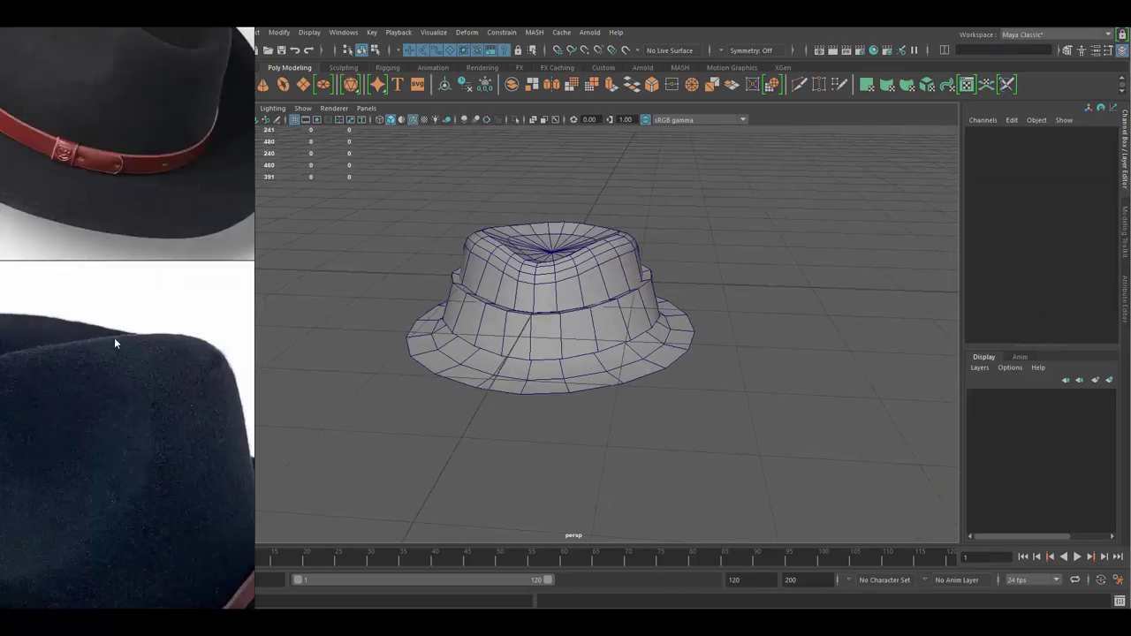
{"action": "left_click", "coordinate": [642, 311]}
Flatten the cube into a thin slab and add an edge loop across it.
{"action": "mouse_move", "coordinate": [484, 371]}
{"action": "left_mouse_down", "text": "alt"}
{"action": "mouse_move", "coordinate": [540, 276]}
{"action": "mouse_move", "coordinate": [367, 425]}
{"action": "left_mouse_up", "text": "alt"}
{"action": "mouse_move", "coordinate": [367, 424]}
{"action": "left_mouse_down"}
{"action": "mouse_move", "coordinate": [442, 426]}
{"action": "mouse_move", "coordinate": [530, 336]}
{"action": "mouse_move", "coordinate": [631, 270]}
{"action": "left_mouse_up"}
{"action": "right_click_drag", "start_coordinate": [623, 325], "coordinate": [637, 489], "text": "shift"}
{"action": "left_click_drag", "start_coordinate": [605, 374], "coordinate": [615, 300], "text": "alt"}
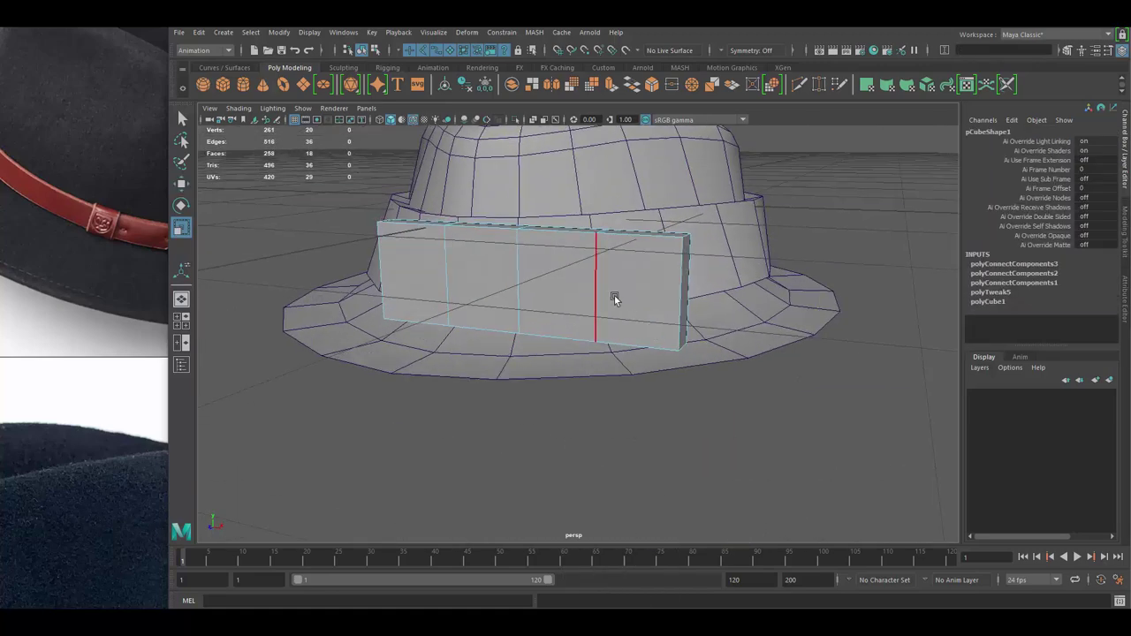
{"action": "left_click_drag", "start_coordinate": [702, 294], "coordinate": [699, 371], "text": "alt"}
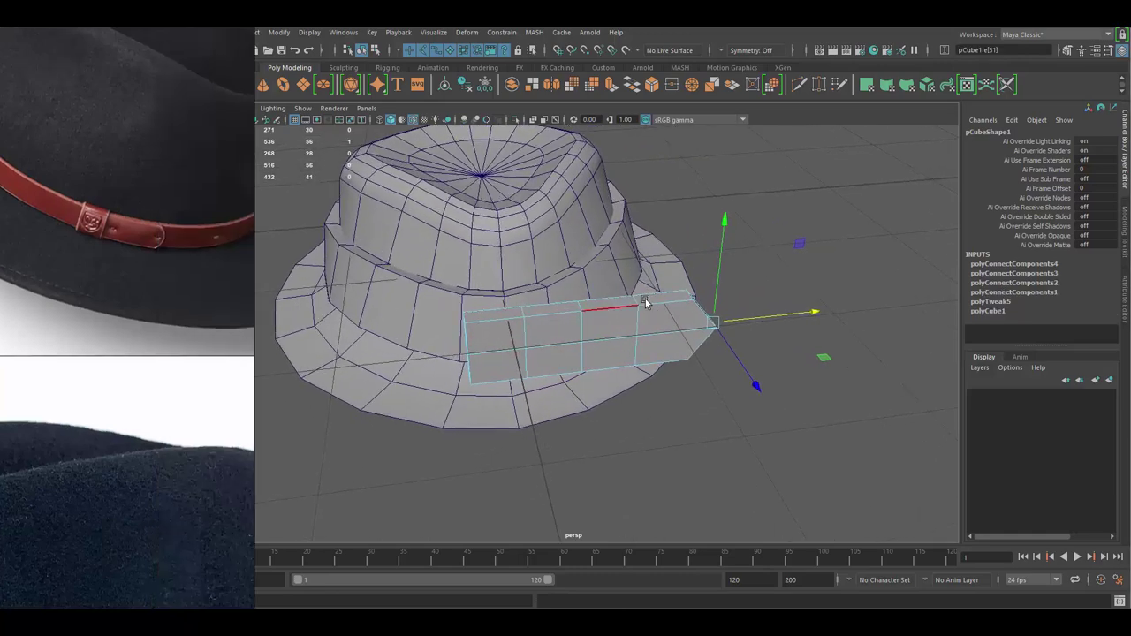
Move the slab's end face and tilt the slab to follow the hatband.
{"action": "right_click_drag", "start_coordinate": [581, 288], "coordinate": [580, 332]}
{"action": "left_click", "coordinate": [610, 325]}
{"action": "key", "text": "w"}
{"action": "left_click_drag", "start_coordinate": [610, 325], "coordinate": [650, 262], "text": "alt"}
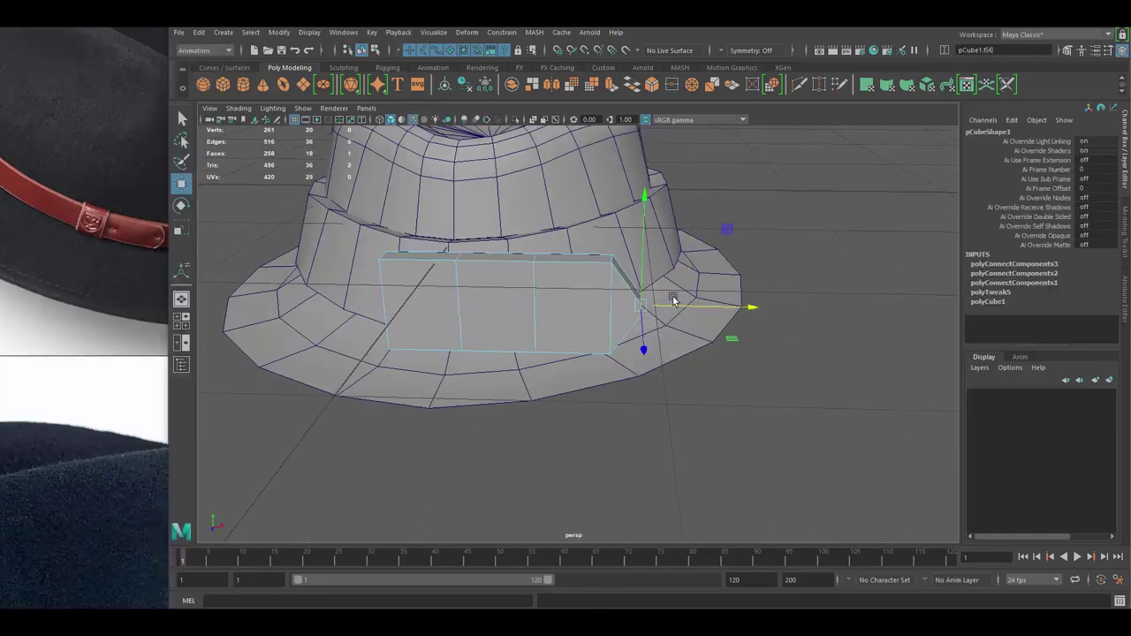
{"action": "key", "text": "F8"}
{"action": "mouse_move", "coordinate": [674, 301]}
{"action": "left_mouse_down", "text": "alt"}
{"action": "mouse_move", "coordinate": [601, 260]}
{"action": "mouse_move", "coordinate": [586, 324]}
{"action": "mouse_move", "coordinate": [686, 379]}
{"action": "left_mouse_up", "text": "alt"}
{"action": "key", "text": "e"}
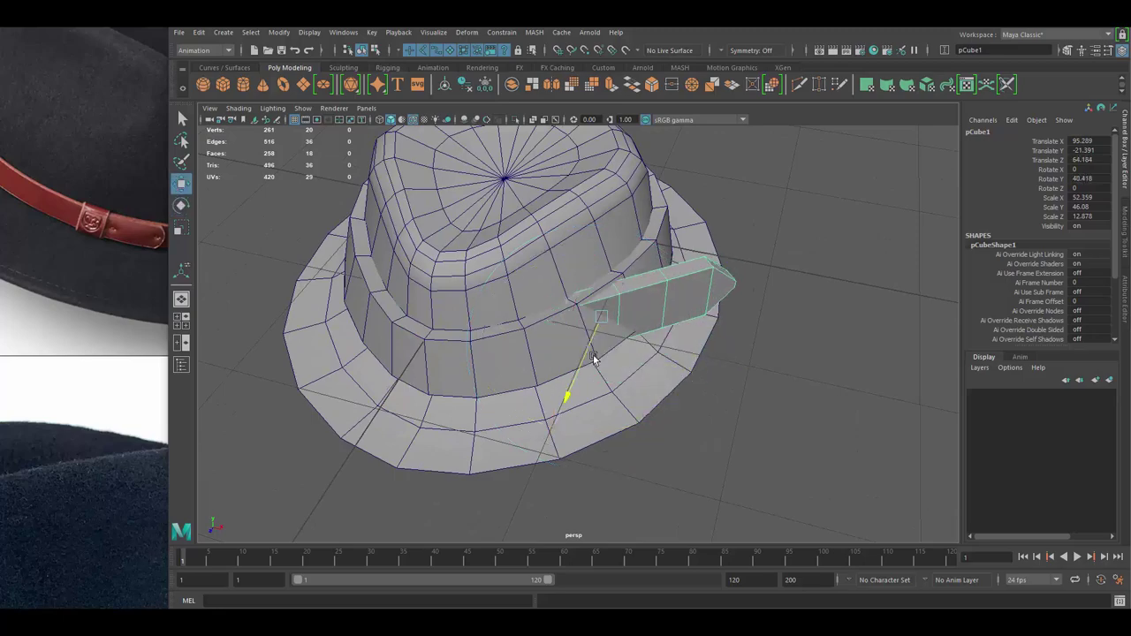
{"action": "key", "text": "e"}
{"action": "mouse_move", "coordinate": [594, 358]}
{"action": "left_mouse_down", "text": "alt"}
{"action": "mouse_move", "coordinate": [612, 368]}
{"action": "mouse_move", "coordinate": [711, 285]}
{"action": "mouse_move", "coordinate": [631, 280]}
{"action": "left_mouse_up", "text": "alt"}
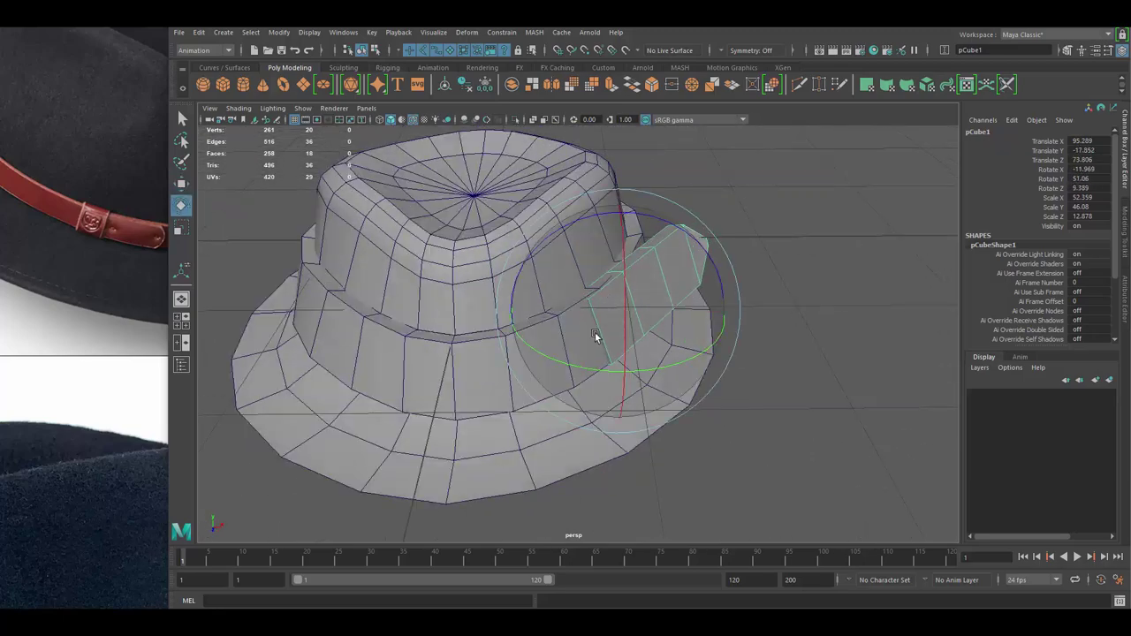
Try rotating the slab's tip vertices, then undo it and clear the selection.
{"action": "mouse_move", "coordinate": [595, 336]}
{"action": "left_mouse_down", "text": "alt"}
{"action": "mouse_move", "coordinate": [665, 292]}
{"action": "mouse_move", "coordinate": [640, 244]}
{"action": "mouse_move", "coordinate": [764, 294]}
{"action": "left_mouse_up", "text": "alt"}
{"action": "key", "text": "F9"}
{"action": "key", "text": "w"}
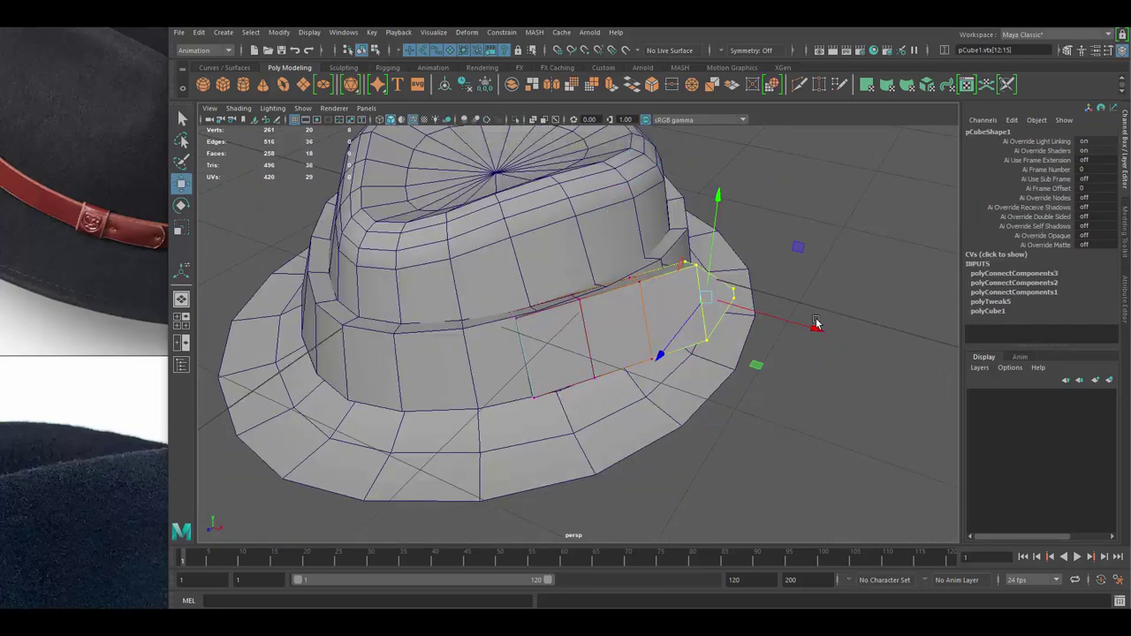
{"action": "mouse_move", "coordinate": [816, 324]}
{"action": "left_mouse_down", "text": "alt"}
{"action": "mouse_move", "coordinate": [733, 336]}
{"action": "mouse_move", "coordinate": [733, 315]}
{"action": "mouse_move", "coordinate": [734, 336]}
{"action": "left_mouse_up", "text": "alt"}
{"action": "key", "text": "e"}
{"action": "key", "text": "ctrl+z"}
{"action": "scroll", "coordinate": [734, 336], "scroll_direction": "down", "scroll_amount": 3}
{"action": "left_click", "coordinate": [796, 424]}
{"action": "scroll", "coordinate": [659, 304], "scroll_direction": "up", "scroll_amount": 5}
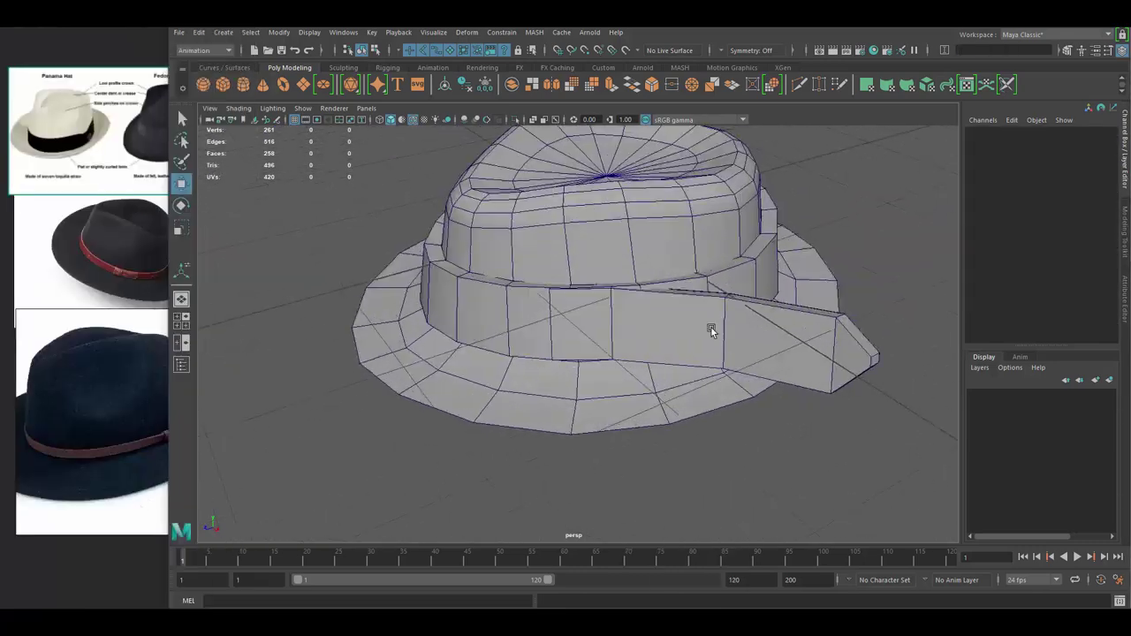
Isolate the strap piece and select the faces at its end.
{"action": "left_click", "coordinate": [712, 328]}
{"action": "key", "text": "ctrl+1"}
{"action": "right_click_drag", "start_coordinate": [627, 298], "coordinate": [682, 291]}
{"action": "left_click", "coordinate": [616, 312]}
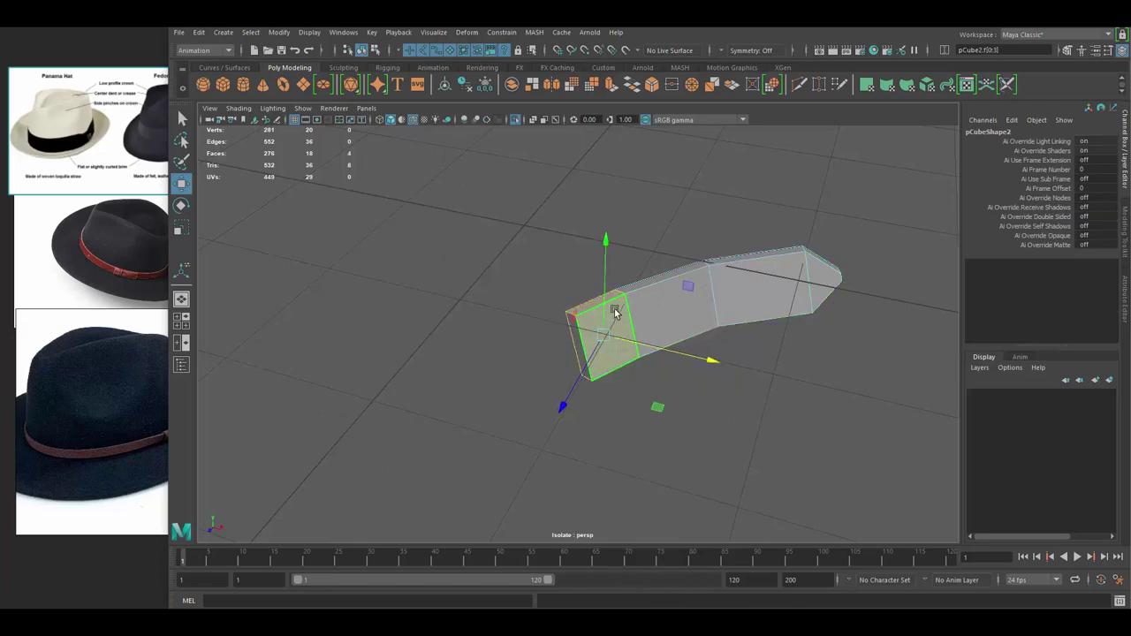
{"action": "left_click_drag", "start_coordinate": [952, 466], "coordinate": [952, 466]}
{"action": "key", "text": "space"}
{"action": "key", "text": "ctrl+1"}
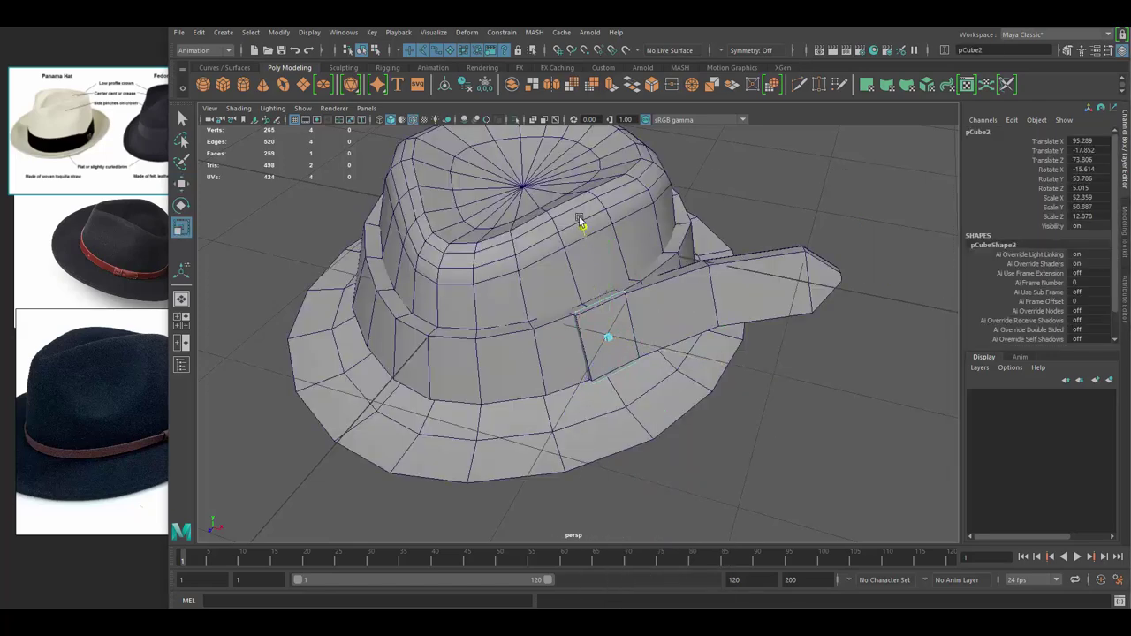
{"action": "mouse_move", "coordinate": [579, 217]}
{"action": "left_mouse_down", "text": "alt"}
{"action": "mouse_move", "coordinate": [619, 292]}
{"action": "mouse_move", "coordinate": [675, 328]}
{"action": "mouse_move", "coordinate": [637, 348]}
{"action": "mouse_move", "coordinate": [765, 313]}
{"action": "left_mouse_up", "text": "alt"}
Extrude the strap's end face and bevel the tip edge into a point.
{"action": "key", "text": "ctrl+e"}
{"action": "key", "text": "w"}
{"action": "left_click", "coordinate": [671, 243]}
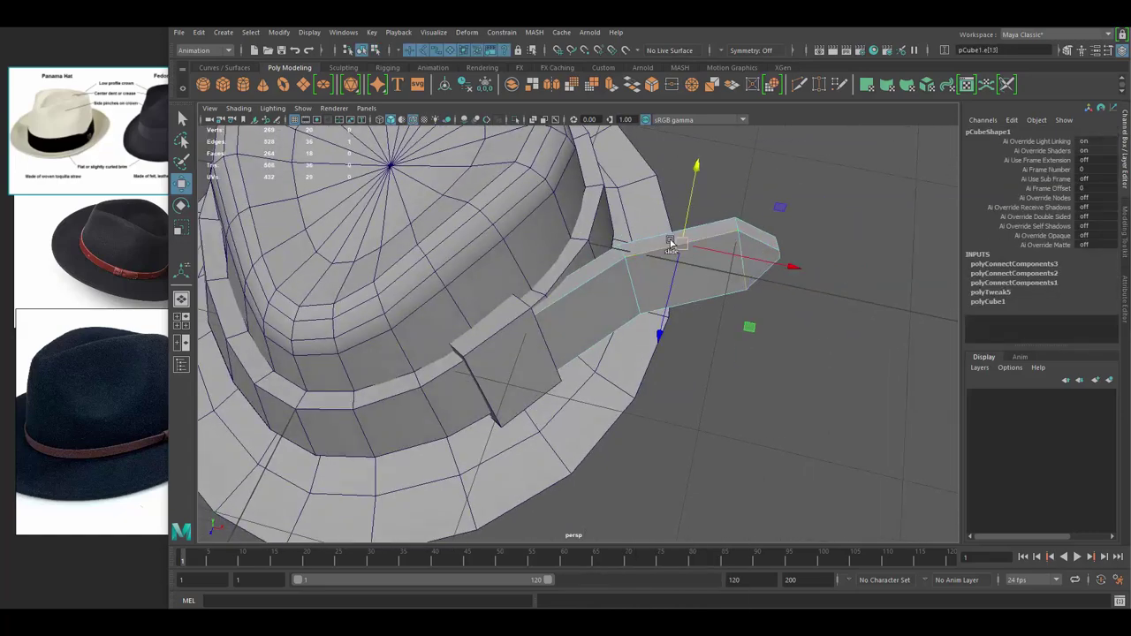
{"action": "right_click_drag", "start_coordinate": [703, 280], "coordinate": [703, 280], "text": "shift"}
{"action": "scroll", "coordinate": [628, 282], "scroll_direction": "down", "scroll_amount": 5}
Select the hat body and frame it up close in the view.
{"action": "left_click_drag", "start_coordinate": [629, 282], "coordinate": [629, 282], "text": "alt"}
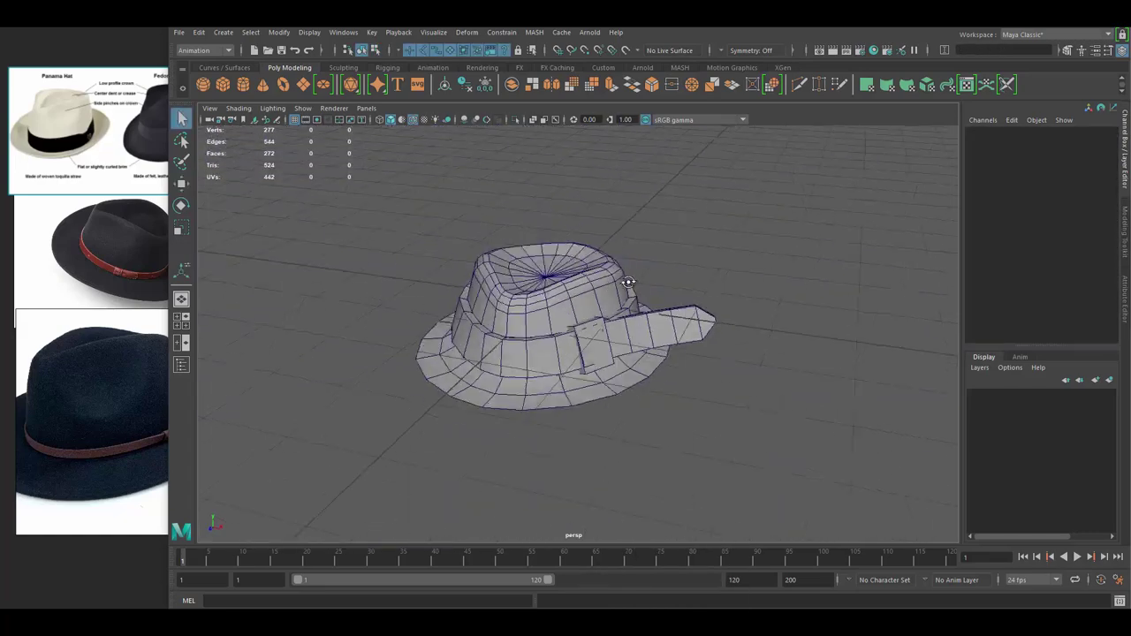
{"action": "scroll", "coordinate": [133, 391], "scroll_direction": "down", "scroll_amount": 2}
{"action": "left_click", "coordinate": [604, 412]}
{"action": "key", "text": "w"}
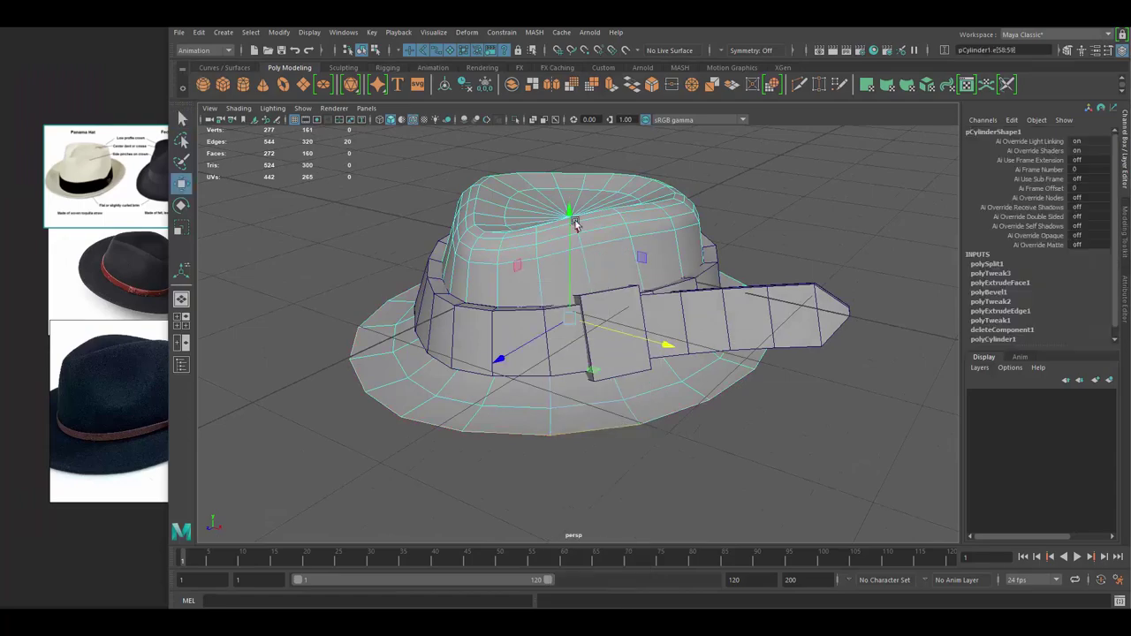
{"action": "scroll", "coordinate": [694, 371], "scroll_direction": "up", "scroll_amount": 3}
{"action": "right_click_drag", "start_coordinate": [694, 371], "coordinate": [662, 362], "text": "shift"}
{"action": "scroll", "coordinate": [662, 361], "scroll_direction": "down", "scroll_amount": 3}
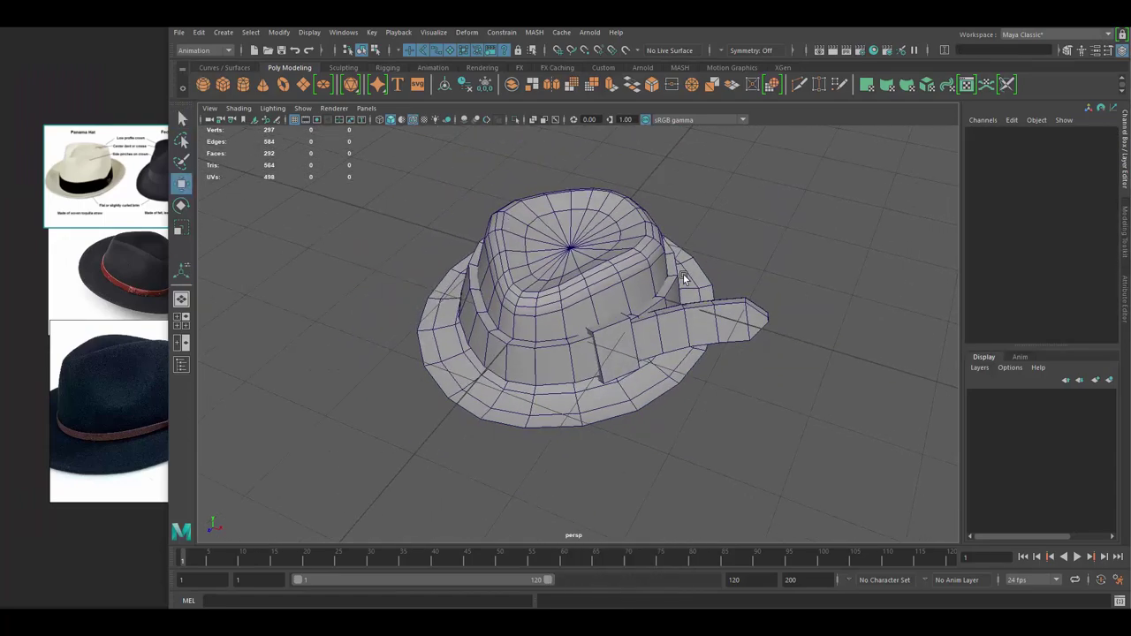
{"action": "mouse_move", "coordinate": [681, 270]}
{"action": "left_mouse_down", "text": "alt"}
{"action": "mouse_move", "coordinate": [701, 306]}
{"action": "mouse_move", "coordinate": [693, 346]}
{"action": "mouse_move", "coordinate": [669, 299]}
{"action": "mouse_move", "coordinate": [672, 280]}
{"action": "left_mouse_up", "text": "alt"}
{"action": "left_click", "coordinate": [672, 279]}
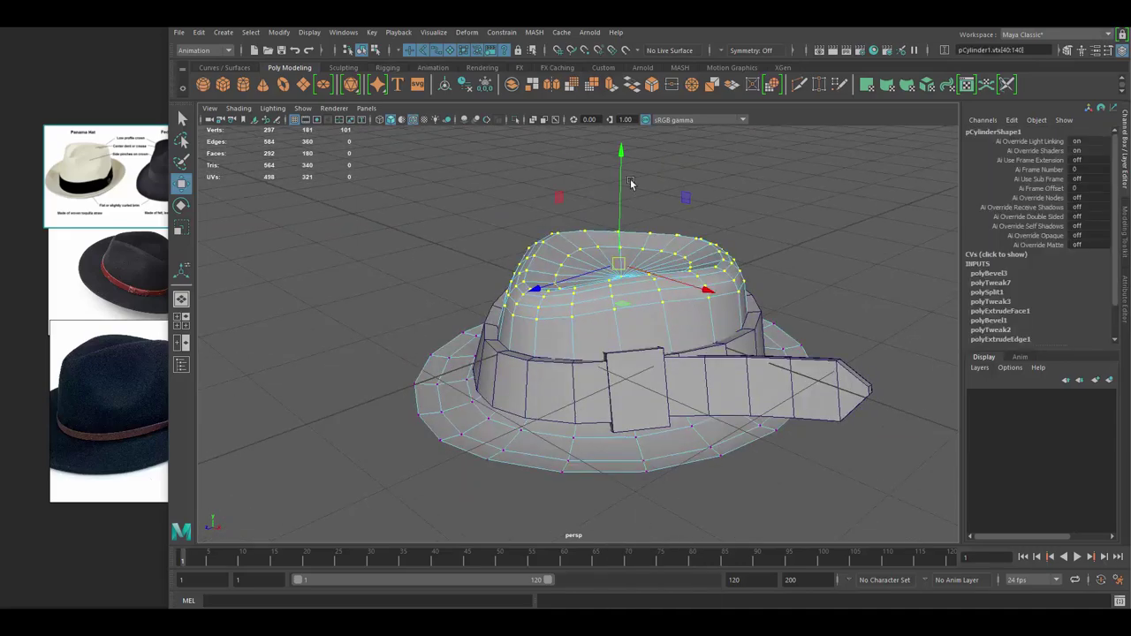
{"action": "mouse_move", "coordinate": [411, 207]}
{"action": "left_mouse_down", "text": "alt"}
{"action": "mouse_move", "coordinate": [729, 260]}
{"action": "mouse_move", "coordinate": [669, 297]}
{"action": "left_mouse_up", "text": "alt"}
{"action": "left_click", "coordinate": [701, 281]}
{"action": "key", "text": "f"}
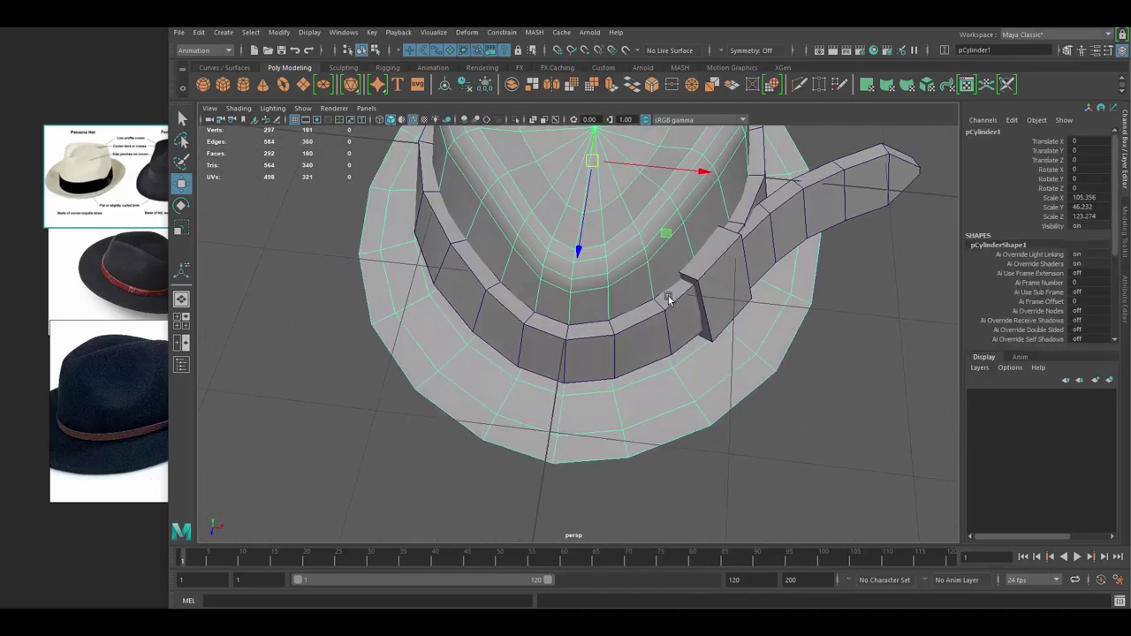
Select the band flap's front face and extrude it.
{"action": "scroll", "coordinate": [668, 296], "scroll_direction": "down", "scroll_amount": 3}
{"action": "left_click", "coordinate": [674, 359]}
{"action": "right_click_drag", "start_coordinate": [673, 359], "coordinate": [454, 174], "text": "alt"}
{"action": "mouse_move", "coordinate": [453, 174]}
{"action": "left_mouse_down", "text": "alt"}
{"action": "mouse_move", "coordinate": [492, 235]}
{"action": "mouse_move", "coordinate": [748, 233]}
{"action": "left_mouse_up", "text": "alt"}
{"action": "left_click", "coordinate": [492, 235]}
{"action": "scroll", "coordinate": [748, 233], "scroll_direction": "up", "scroll_amount": 5}
{"action": "left_click", "coordinate": [595, 253]}
{"action": "key", "text": "ctrl+e"}
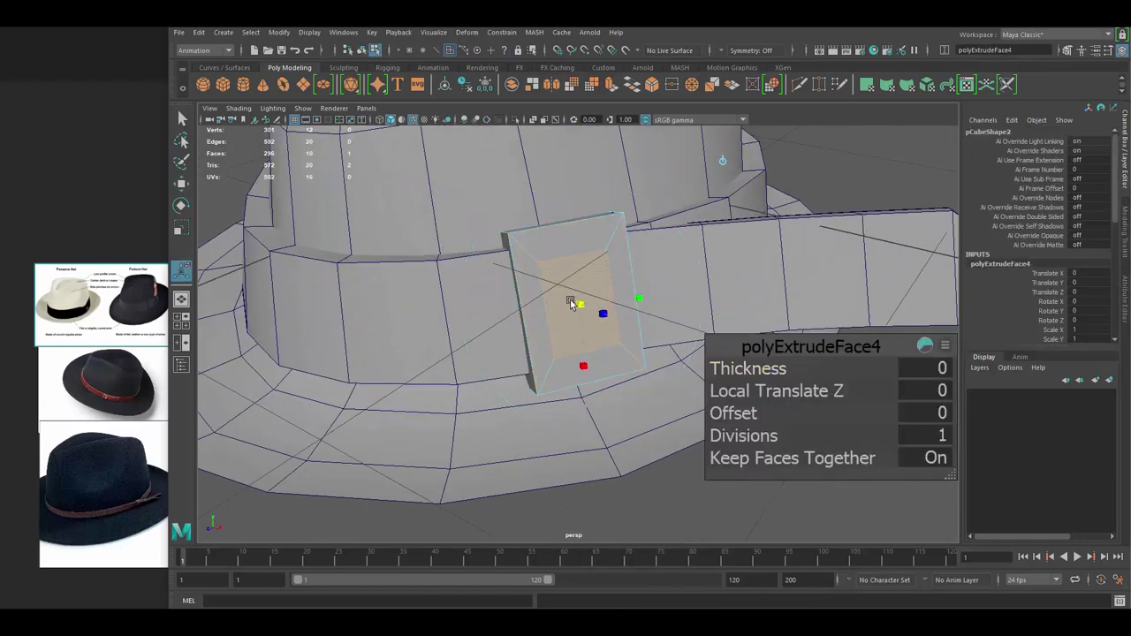
Extrude the flap face again and push it inward into an inset frame.
{"action": "key", "text": "w"}
{"action": "left_click_drag", "start_coordinate": [646, 303], "coordinate": [677, 265], "text": "alt"}
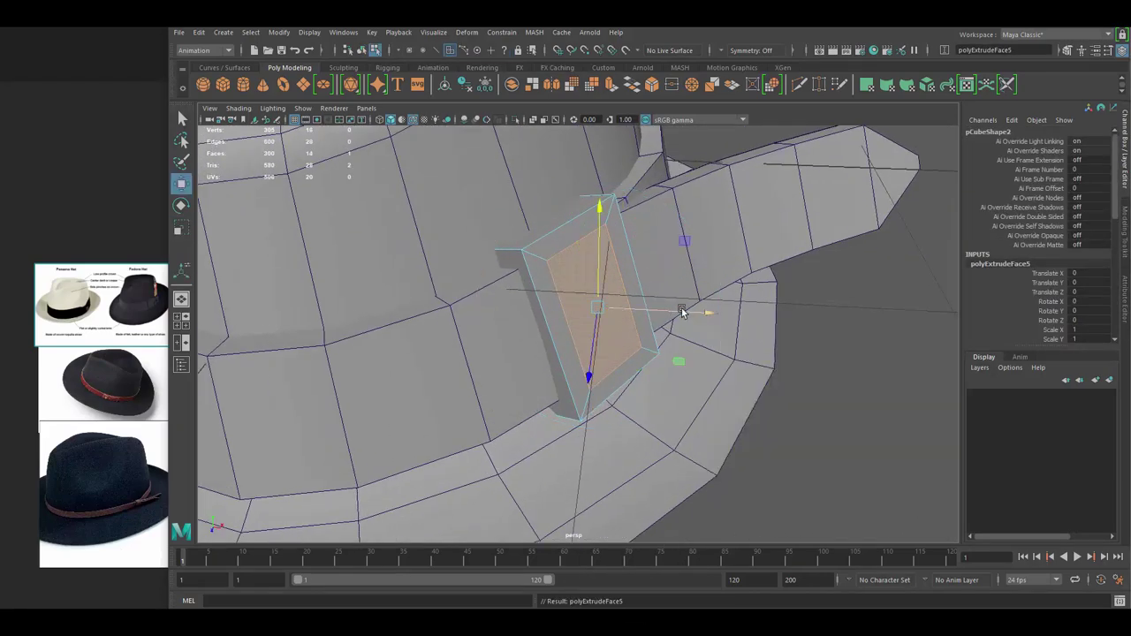
{"action": "left_click_drag", "start_coordinate": [677, 308], "coordinate": [652, 284], "text": "alt"}
{"action": "key", "text": "ctrl+e"}
{"action": "mouse_move", "coordinate": [633, 321]}
{"action": "left_mouse_down", "text": "alt"}
{"action": "mouse_move", "coordinate": [645, 313]}
{"action": "mouse_move", "coordinate": [610, 376]}
{"action": "mouse_move", "coordinate": [819, 340]}
{"action": "left_mouse_up", "text": "alt"}
Extrude the buckle's inner face to deepen the recess.
{"action": "left_click", "coordinate": [819, 339]}
{"action": "scroll", "coordinate": [615, 299], "scroll_direction": "down", "scroll_amount": 5}
{"action": "left_click_drag", "start_coordinate": [614, 300], "coordinate": [564, 265], "text": "alt"}
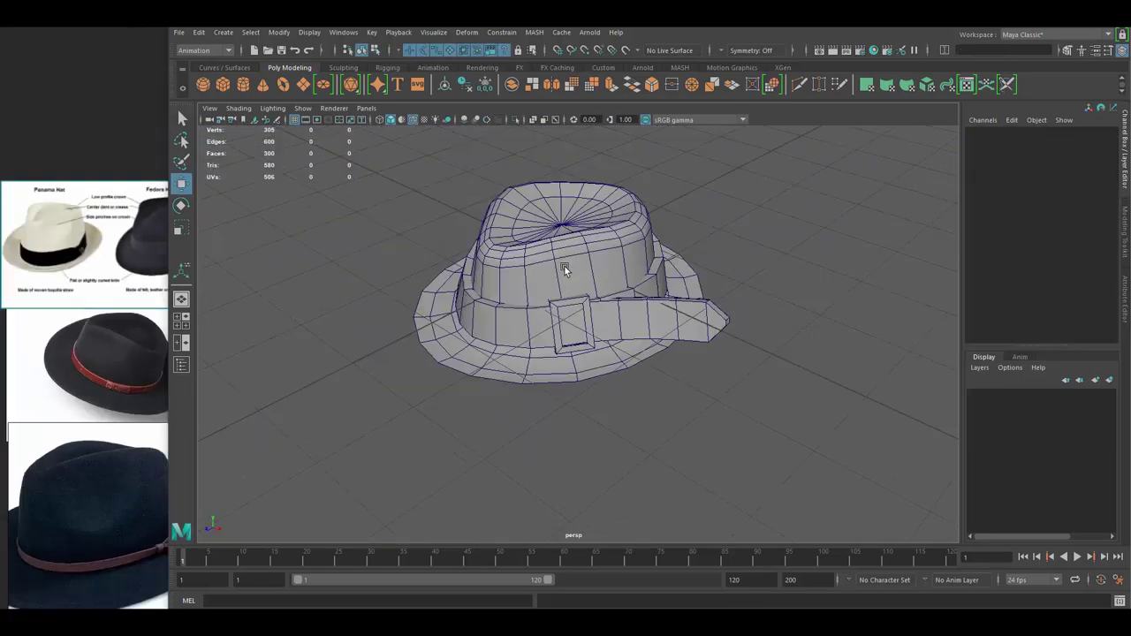
{"action": "scroll", "coordinate": [596, 271], "scroll_direction": "up", "scroll_amount": 3}
{"action": "scroll", "coordinate": [596, 271], "scroll_direction": "up", "scroll_amount": 4}
{"action": "left_click", "coordinate": [624, 284]}
{"action": "key", "text": "ctrl+e"}
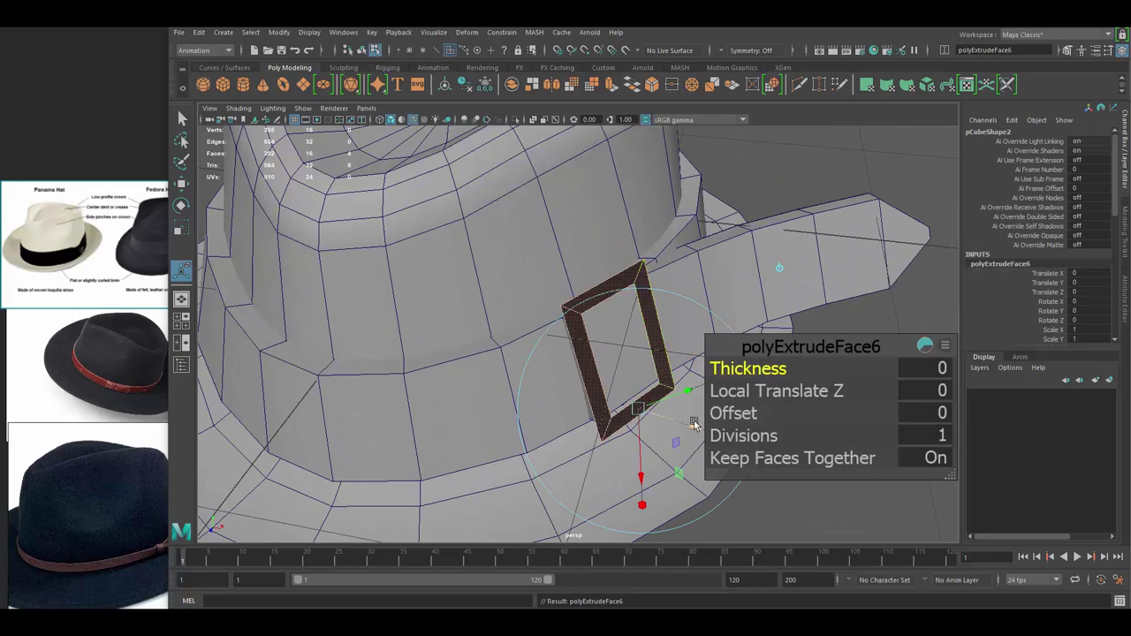
Clear the selection and orbit around the hat to inspect the belted band.
{"action": "left_click", "coordinate": [791, 169]}
{"action": "scroll", "coordinate": [791, 169], "scroll_direction": "down", "scroll_amount": 5}
{"action": "mouse_move", "coordinate": [790, 169]}
{"action": "left_mouse_down", "text": "alt"}
{"action": "mouse_move", "coordinate": [621, 315]}
{"action": "mouse_move", "coordinate": [673, 303]}
{"action": "left_mouse_up", "text": "alt"}
{"action": "left_click", "coordinate": [673, 272]}
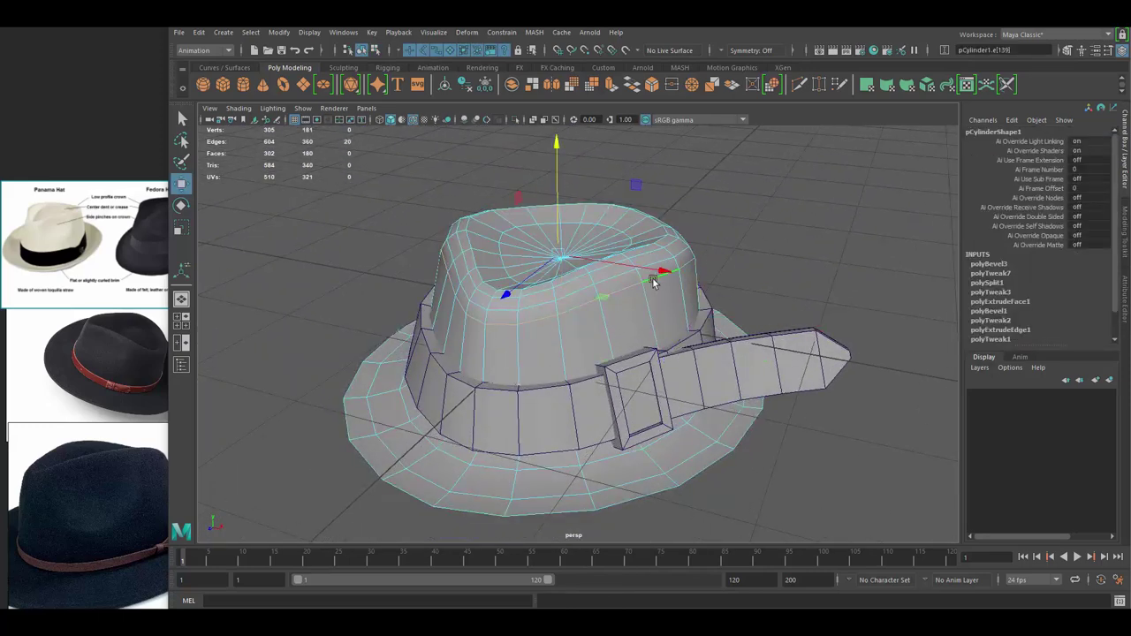
{"action": "mouse_move", "coordinate": [315, 171]}
{"action": "left_mouse_down"}
{"action": "mouse_move", "coordinate": [416, 253]}
{"action": "mouse_move", "coordinate": [724, 327]}
{"action": "left_mouse_up"}
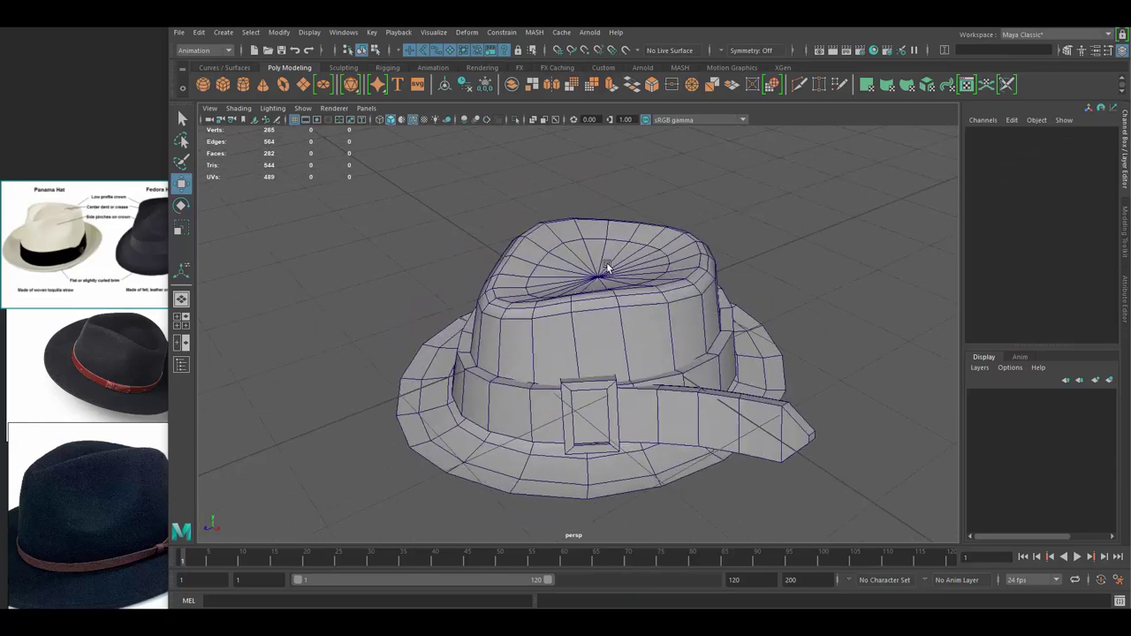
Extrude the selected brim faces with a negative thickness.
{"action": "mouse_move", "coordinate": [607, 267]}
{"action": "left_mouse_down", "text": "alt"}
{"action": "mouse_move", "coordinate": [682, 267]}
{"action": "mouse_move", "coordinate": [633, 263]}
{"action": "left_mouse_up", "text": "alt"}
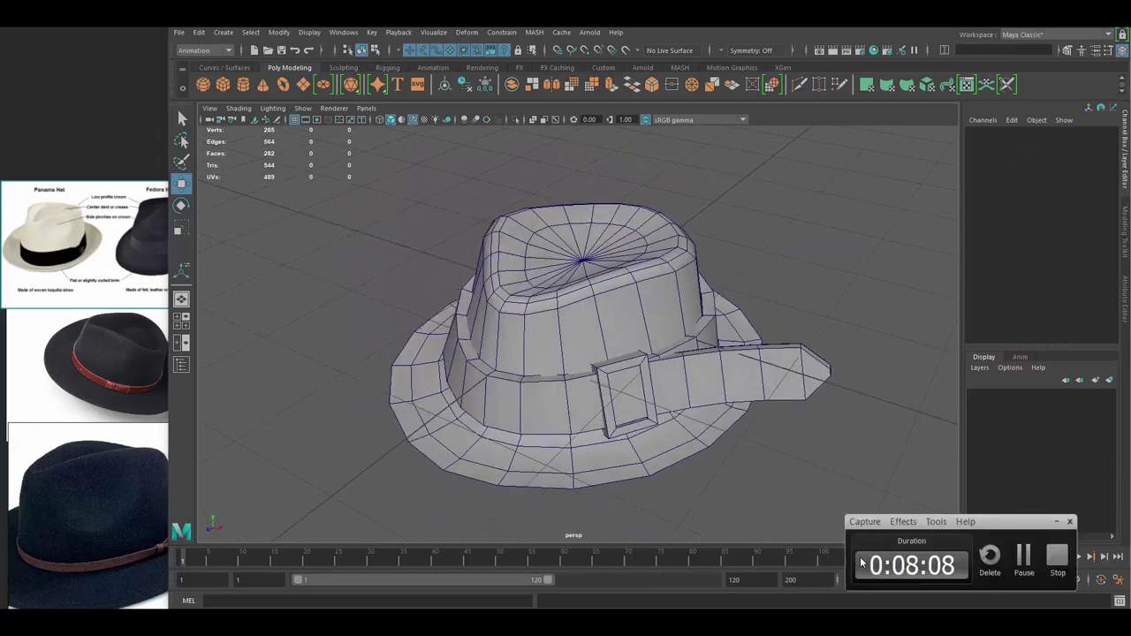
{"action": "key", "text": "ctrl+e"}
{"action": "mouse_move", "coordinate": [688, 291]}
{"action": "middle_mouse_down"}
{"action": "mouse_move", "coordinate": [631, 439]}
{"action": "mouse_move", "coordinate": [635, 452]}
{"action": "mouse_move", "coordinate": [672, 452]}
{"action": "middle_mouse_up"}
{"action": "scroll", "coordinate": [654, 452], "scroll_direction": "down", "scroll_amount": 3}
{"action": "left_click", "coordinate": [738, 218]}
Add an edge loop around the brim's outer rim and bevel it at 0.5 fraction.
{"action": "mouse_move", "coordinate": [738, 218]}
{"action": "left_mouse_down", "text": "alt"}
{"action": "mouse_move", "coordinate": [780, 305]}
{"action": "mouse_move", "coordinate": [745, 255]}
{"action": "left_mouse_up", "text": "alt"}
{"action": "right_click_drag", "start_coordinate": [745, 254], "coordinate": [741, 335], "text": "shift"}
{"action": "left_click", "coordinate": [743, 335], "text": "ctrl"}
{"action": "scroll", "coordinate": [773, 334], "scroll_direction": "up", "scroll_amount": 2}
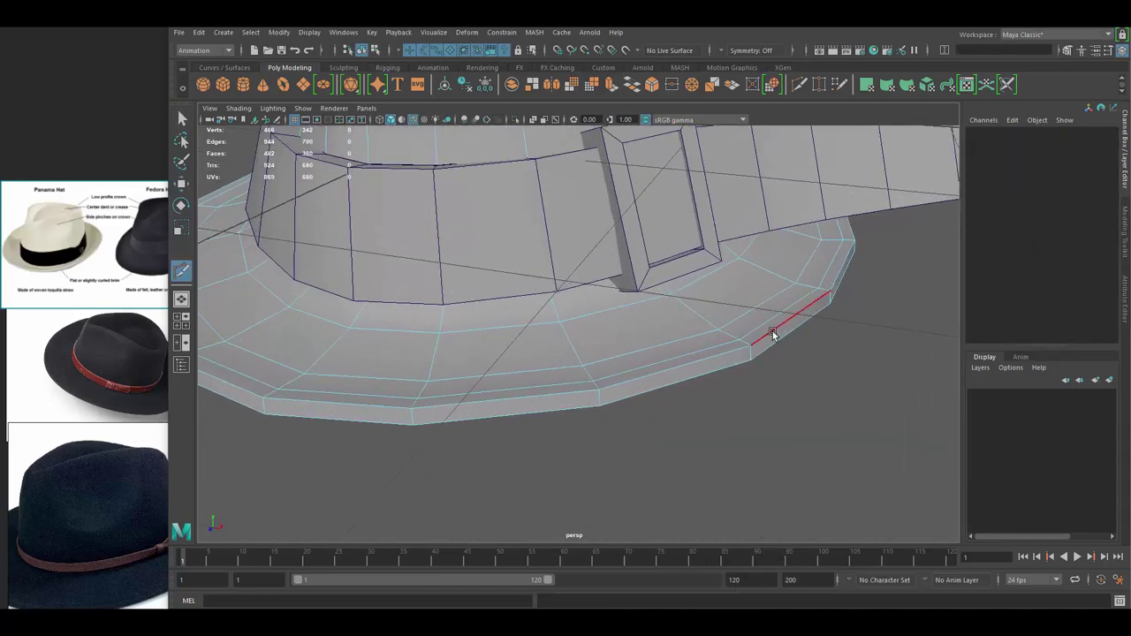
{"action": "left_click_drag", "start_coordinate": [772, 334], "coordinate": [758, 255], "text": "alt"}
{"action": "right_click_drag", "start_coordinate": [758, 255], "coordinate": [716, 257], "text": "shift"}
{"action": "double_click", "coordinate": [769, 278]}
{"action": "left_click_drag", "start_coordinate": [769, 278], "coordinate": [776, 315], "text": "alt"}
{"action": "key", "text": "ctrl+b"}
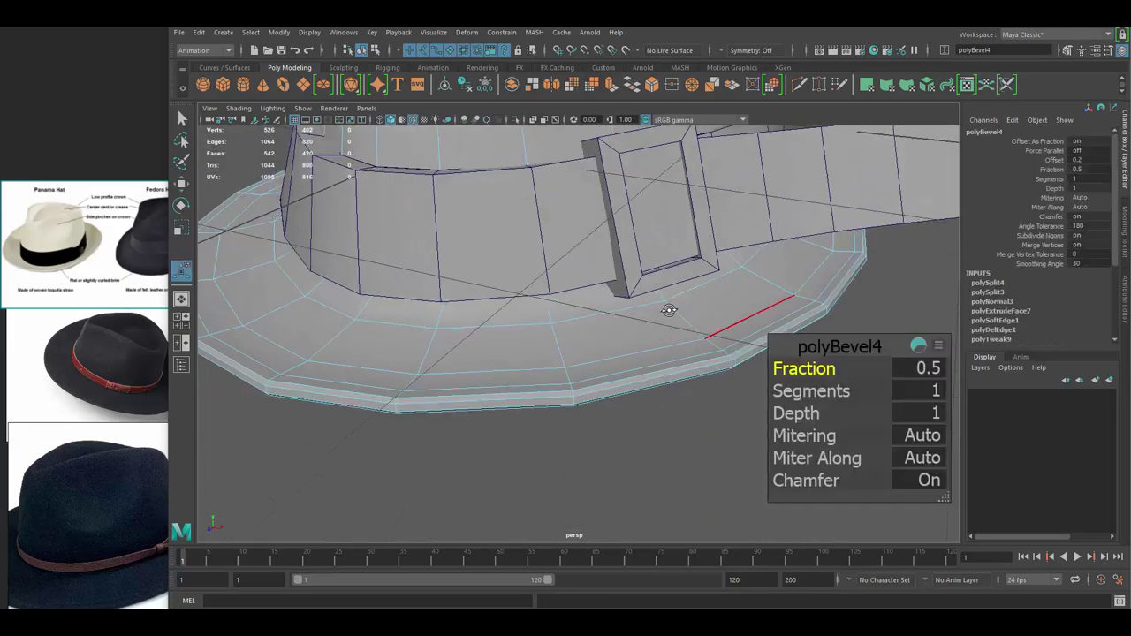
Delete the unwanted extra edge loops on the brim.
{"action": "scroll", "coordinate": [669, 308], "scroll_direction": "down", "scroll_amount": 5}
{"action": "left_click_drag", "start_coordinate": [669, 309], "coordinate": [693, 298], "text": "alt"}
{"action": "scroll", "coordinate": [817, 257], "scroll_direction": "up", "scroll_amount": 4}
{"action": "double_click", "coordinate": [780, 290]}
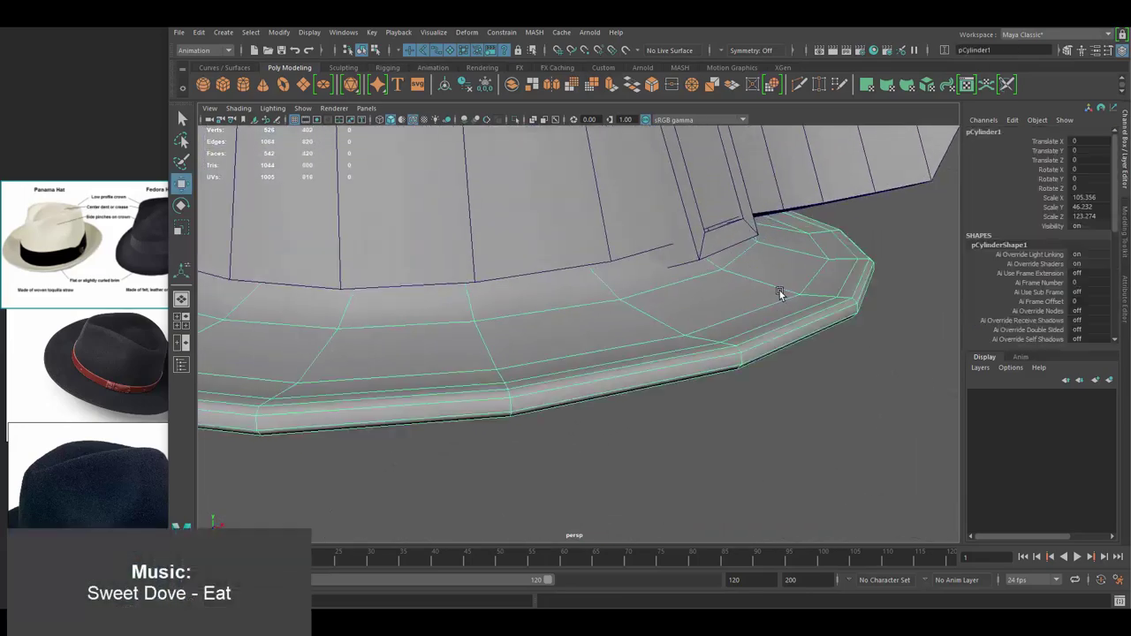
{"action": "mouse_move", "coordinate": [779, 291]}
{"action": "left_mouse_down", "text": "alt"}
{"action": "mouse_move", "coordinate": [775, 247]}
{"action": "mouse_move", "coordinate": [739, 296]}
{"action": "mouse_move", "coordinate": [721, 259]}
{"action": "left_mouse_up", "text": "alt"}
{"action": "key", "text": "Delete"}
{"action": "scroll", "coordinate": [722, 259], "scroll_direction": "up", "scroll_amount": 3}
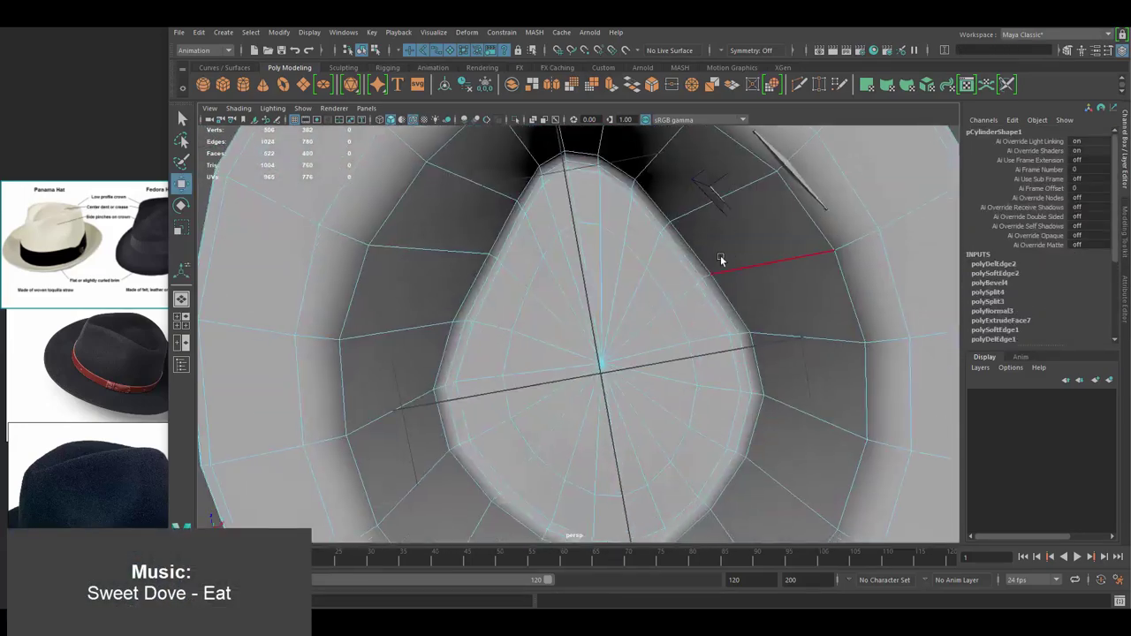
{"action": "double_click", "coordinate": [692, 272]}
{"action": "key", "text": "Delete"}
{"action": "scroll", "coordinate": [691, 272], "scroll_direction": "down", "scroll_amount": 3}
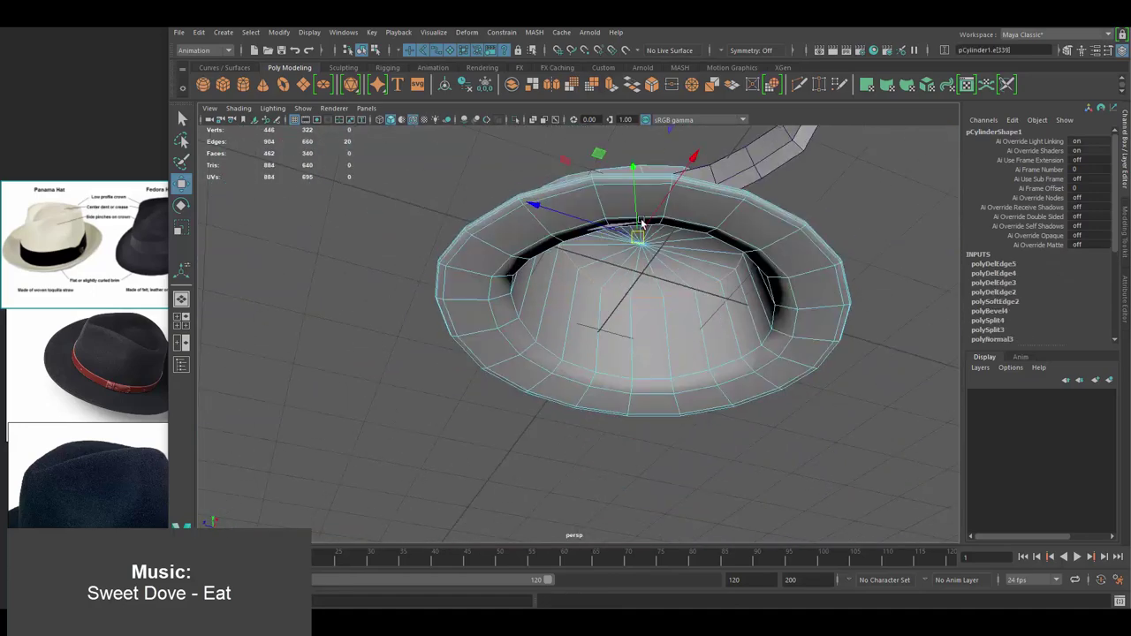
Select the interior cap faces inside the hat.
{"action": "mouse_move", "coordinate": [691, 271]}
{"action": "left_mouse_down", "text": "alt"}
{"action": "mouse_move", "coordinate": [686, 193]}
{"action": "mouse_move", "coordinate": [666, 223]}
{"action": "mouse_move", "coordinate": [644, 210]}
{"action": "mouse_move", "coordinate": [612, 215]}
{"action": "left_mouse_up", "text": "alt"}
{"action": "double_click", "coordinate": [666, 223]}
{"action": "scroll", "coordinate": [612, 214], "scroll_direction": "down", "scroll_amount": 5}
Select the square buckle piece on the side of the hat band.
{"action": "mouse_move", "coordinate": [718, 241]}
{"action": "left_mouse_down", "text": "alt"}
{"action": "mouse_move", "coordinate": [626, 223]}
{"action": "mouse_move", "coordinate": [611, 357]}
{"action": "mouse_move", "coordinate": [617, 230]}
{"action": "mouse_move", "coordinate": [651, 235]}
{"action": "mouse_move", "coordinate": [709, 339]}
{"action": "left_mouse_up", "text": "alt"}
{"action": "left_click", "coordinate": [709, 339]}
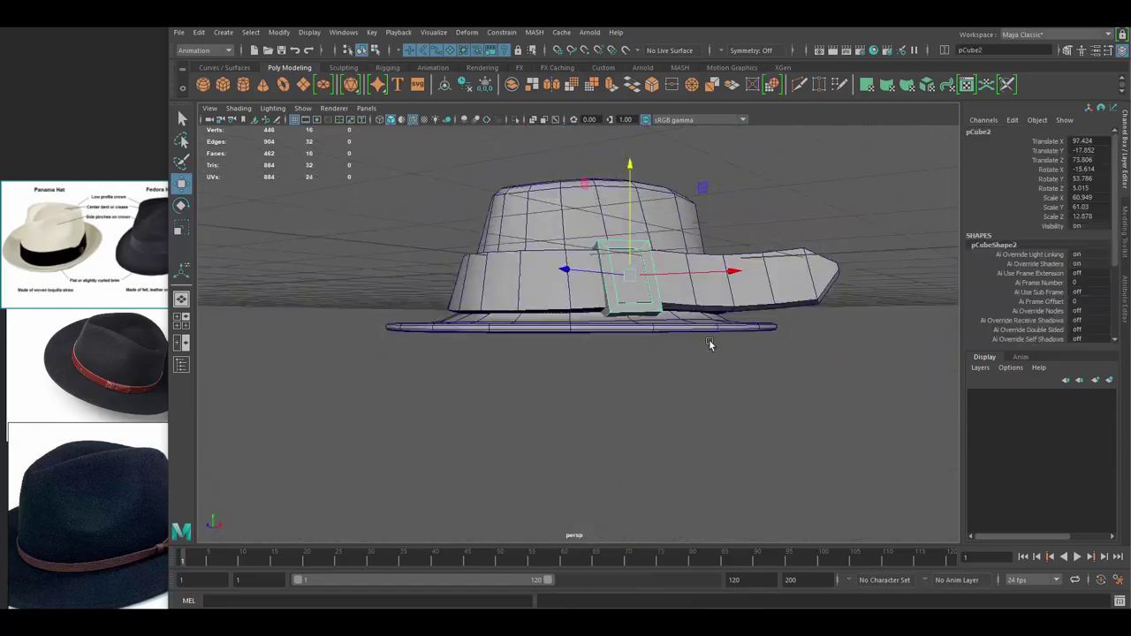
{"action": "scroll", "coordinate": [629, 264], "scroll_direction": "up", "scroll_amount": 5}
{"action": "mouse_move", "coordinate": [628, 263]}
{"action": "left_mouse_down", "text": "alt"}
{"action": "mouse_move", "coordinate": [663, 298]}
{"action": "mouse_move", "coordinate": [586, 278]}
{"action": "mouse_move", "coordinate": [743, 322]}
{"action": "left_mouse_up", "text": "alt"}
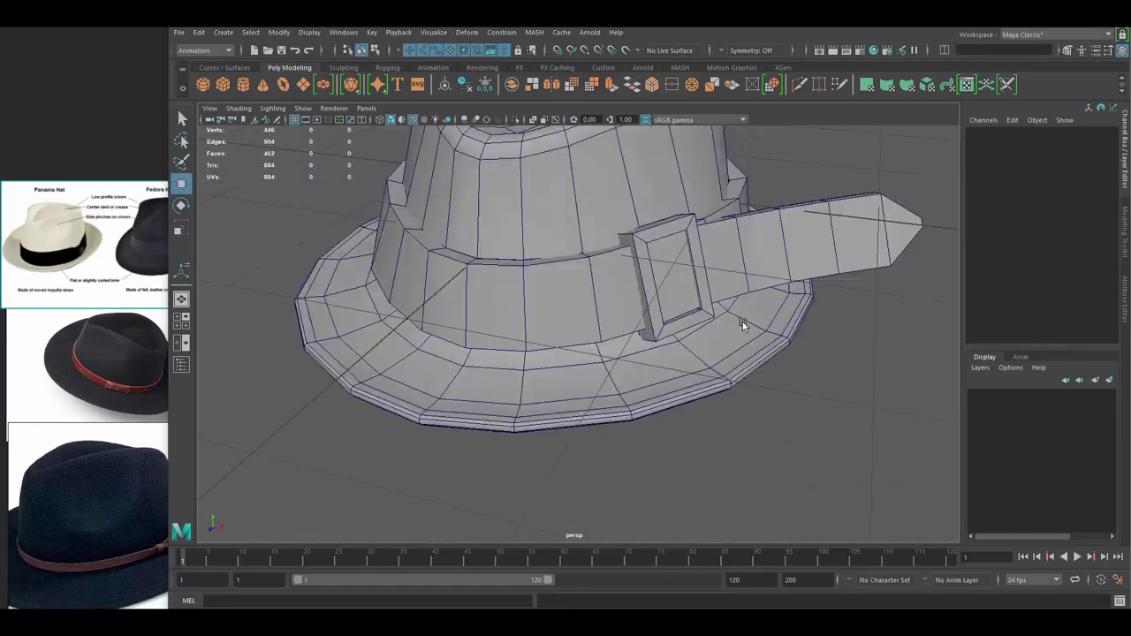
{"action": "right_click_drag", "start_coordinate": [743, 322], "coordinate": [645, 262], "text": "shift"}
Rotate the new cube 45°, flatten it into a thin tile, and place it on the band.
{"action": "key", "text": "e"}
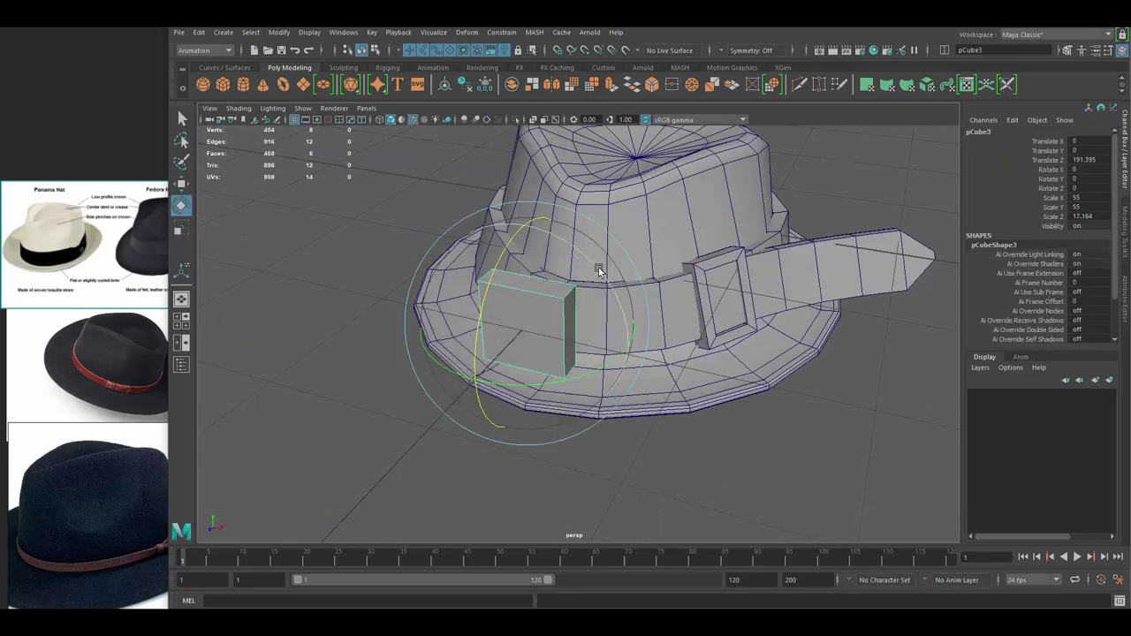
{"action": "mouse_move", "coordinate": [598, 267]}
{"action": "left_mouse_down"}
{"action": "mouse_move", "coordinate": [531, 292]}
{"action": "mouse_move", "coordinate": [541, 248]}
{"action": "left_mouse_up"}
{"action": "key", "text": "w"}
{"action": "key", "text": "r"}
{"action": "left_click_drag", "start_coordinate": [460, 245], "coordinate": [415, 245]}
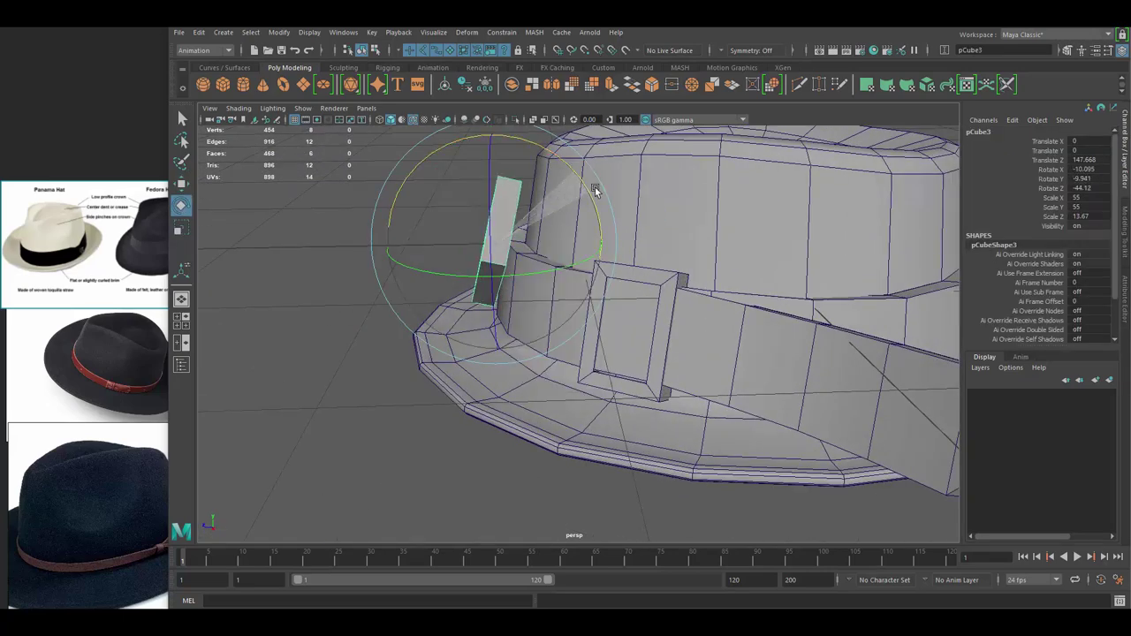
{"action": "mouse_move", "coordinate": [555, 246]}
{"action": "left_mouse_down", "text": "alt"}
{"action": "mouse_move", "coordinate": [664, 279]}
{"action": "mouse_move", "coordinate": [536, 288]}
{"action": "mouse_move", "coordinate": [474, 273]}
{"action": "mouse_move", "coordinate": [525, 273]}
{"action": "mouse_move", "coordinate": [435, 273]}
{"action": "mouse_move", "coordinate": [495, 279]}
{"action": "left_mouse_up", "text": "alt"}
Extrude and inset the tile's front face to recess its centre.
{"action": "key", "text": "ctrl+e"}
{"action": "key", "text": "ctrl+e"}
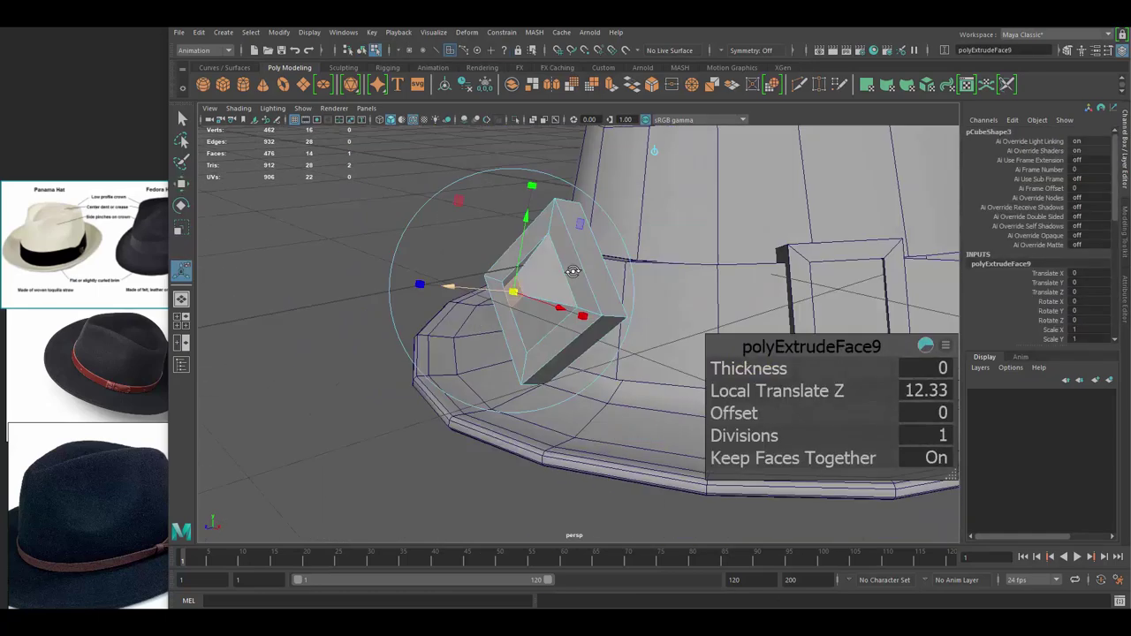
{"action": "scroll", "coordinate": [513, 268], "scroll_direction": "down", "scroll_amount": 3}
{"action": "mouse_move", "coordinate": [514, 269]}
{"action": "right_mouse_down", "text": "alt"}
{"action": "mouse_move", "coordinate": [611, 316]}
{"action": "mouse_move", "coordinate": [564, 281]}
{"action": "right_mouse_up", "text": "alt"}
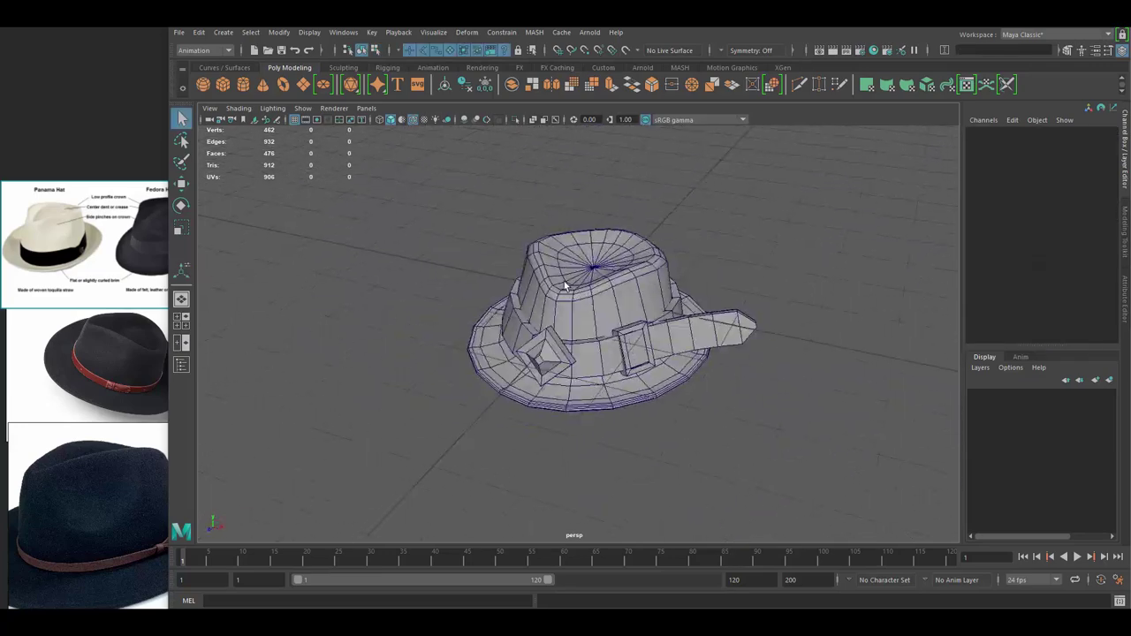
{"action": "scroll", "coordinate": [564, 281], "scroll_direction": "up", "scroll_amount": 5}
Select brim edges, then switch from object mode to vertex editing on the hat.
{"action": "left_click", "coordinate": [865, 333]}
{"action": "left_click_drag", "start_coordinate": [866, 333], "coordinate": [644, 281], "text": "alt"}
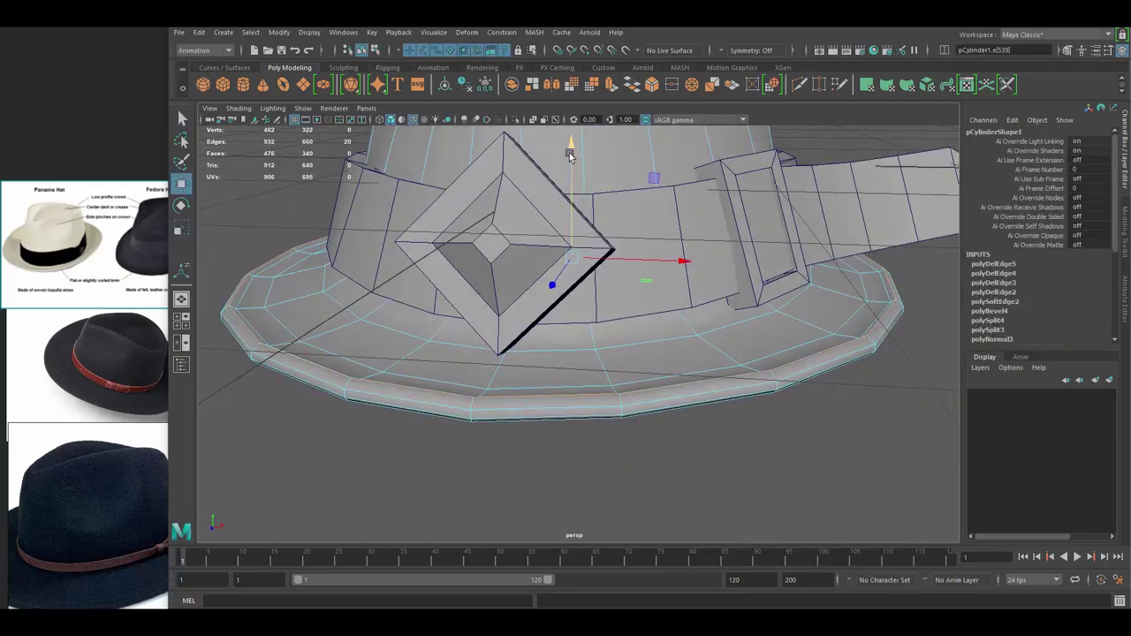
{"action": "scroll", "coordinate": [559, 176], "scroll_direction": "down", "scroll_amount": 5}
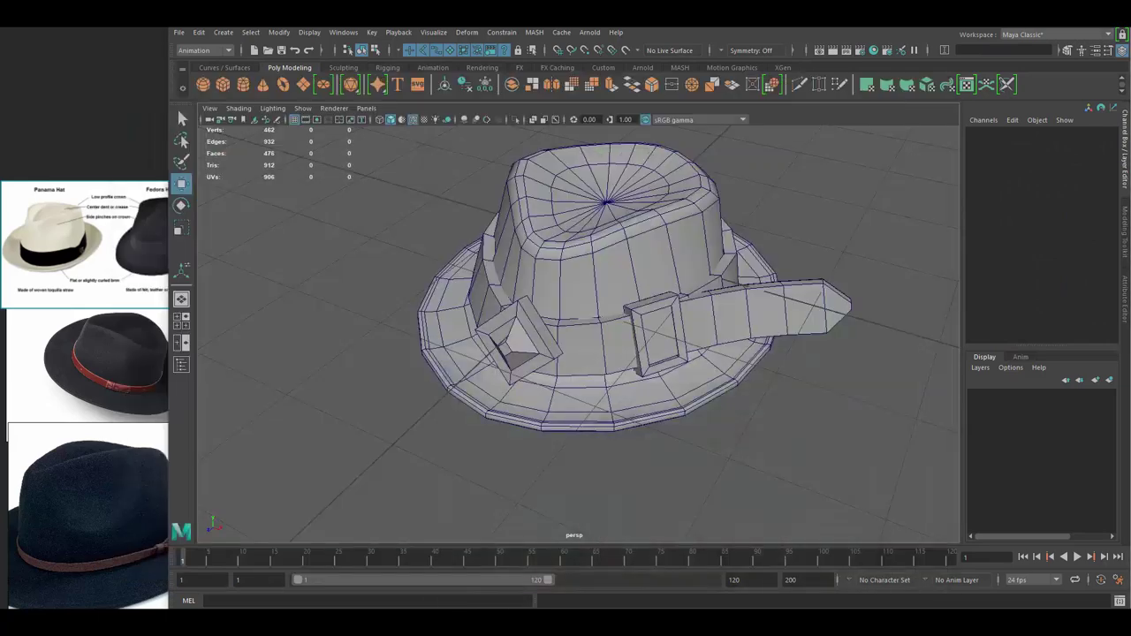
{"action": "key", "text": "F8"}
{"action": "mouse_move", "coordinate": [583, 203]}
{"action": "left_mouse_down", "text": "alt"}
{"action": "mouse_move", "coordinate": [584, 245]}
{"action": "mouse_move", "coordinate": [575, 239]}
{"action": "left_mouse_up", "text": "alt"}
{"action": "key", "text": "F9"}
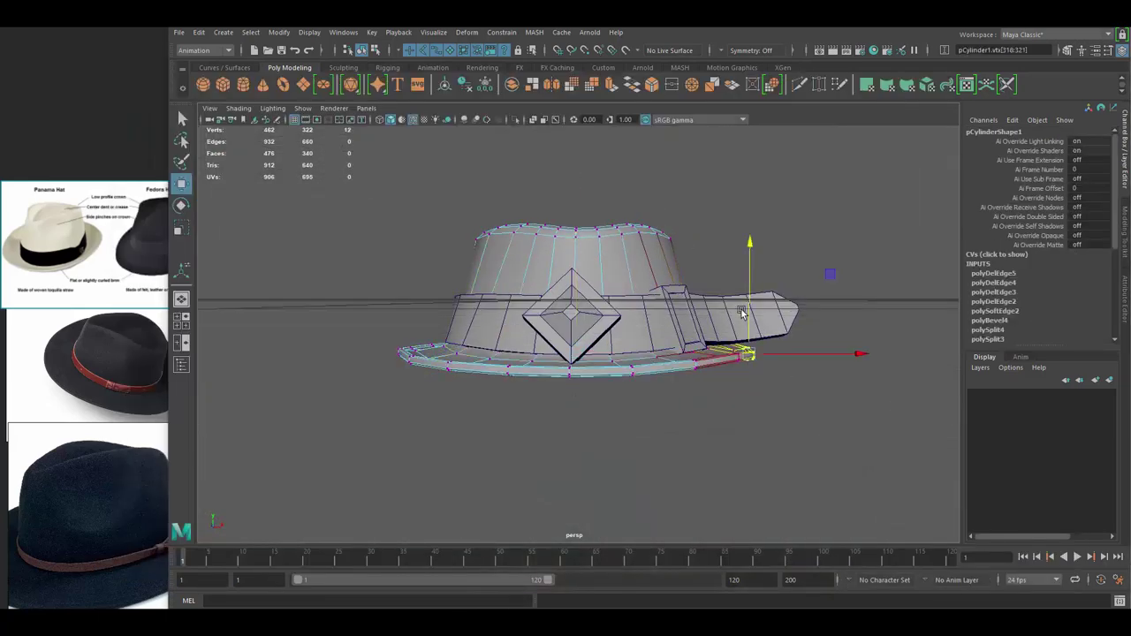
Isolate the band's loose end piece and frame it in face selection mode.
{"action": "mouse_move", "coordinate": [399, 246]}
{"action": "left_mouse_down", "text": "alt"}
{"action": "mouse_move", "coordinate": [734, 373]}
{"action": "mouse_move", "coordinate": [711, 325]}
{"action": "mouse_move", "coordinate": [620, 356]}
{"action": "mouse_move", "coordinate": [621, 301]}
{"action": "left_mouse_up", "text": "alt"}
{"action": "left_click", "coordinate": [710, 322]}
{"action": "left_click", "coordinate": [619, 351]}
{"action": "key", "text": "space"}
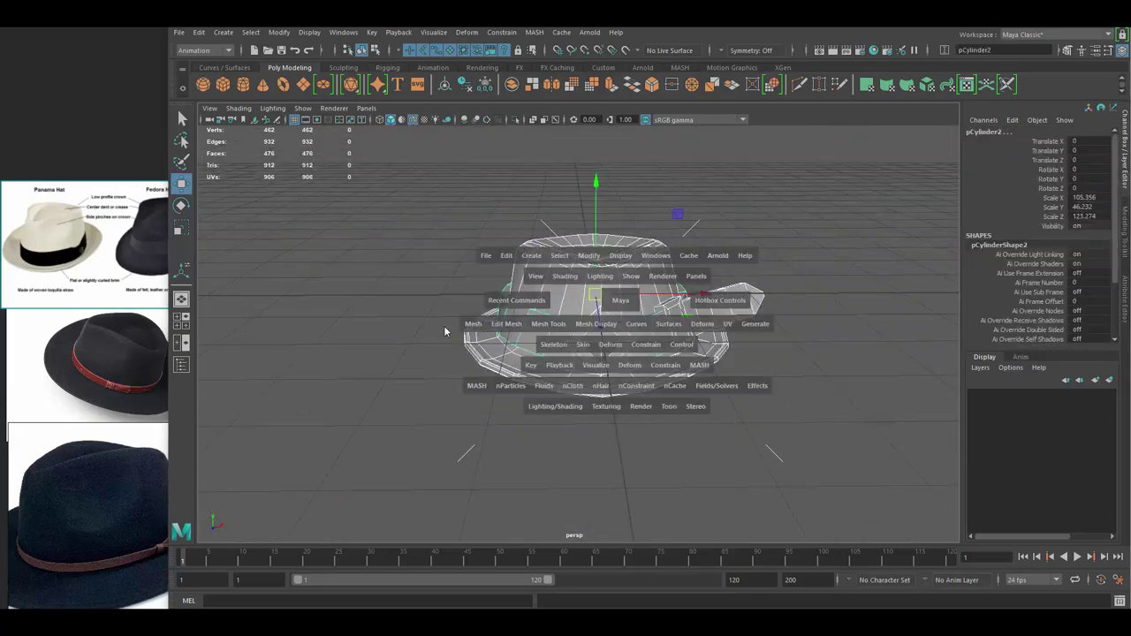
{"action": "left_click", "coordinate": [652, 310]}
{"action": "key", "text": "f"}
{"action": "key", "text": "ctrl+1"}
Extrude the band's end faces with Local Translate Z 6.271, then scale and angle them.
{"action": "left_click", "coordinate": [598, 303]}
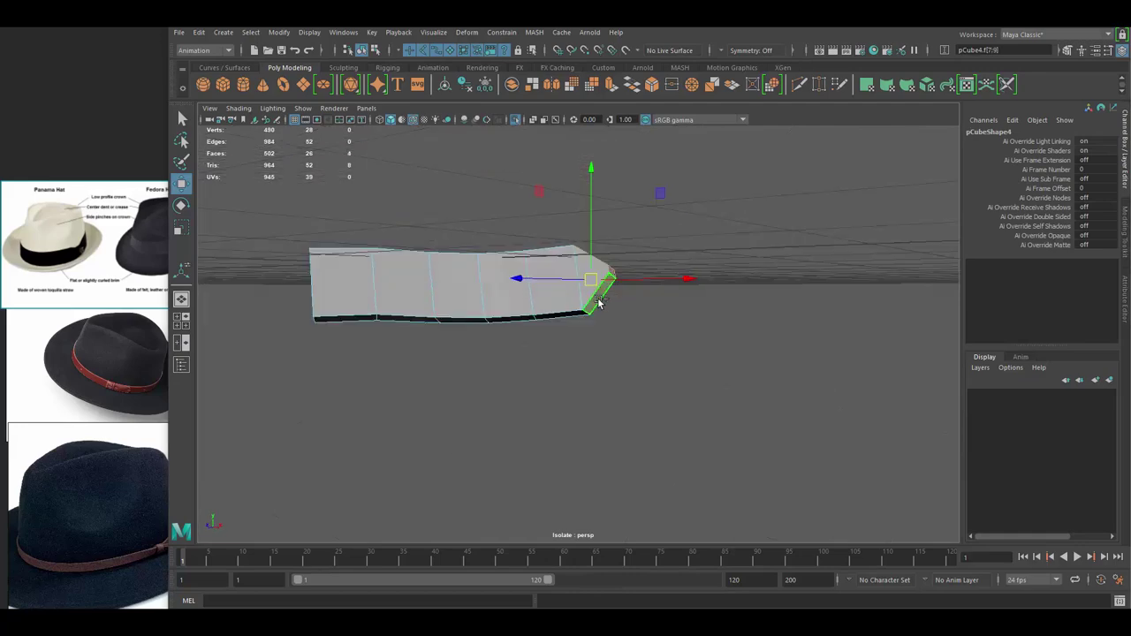
{"action": "key", "text": "ctrl+1"}
{"action": "right_click_drag", "start_coordinate": [610, 314], "coordinate": [609, 356], "text": "shift"}
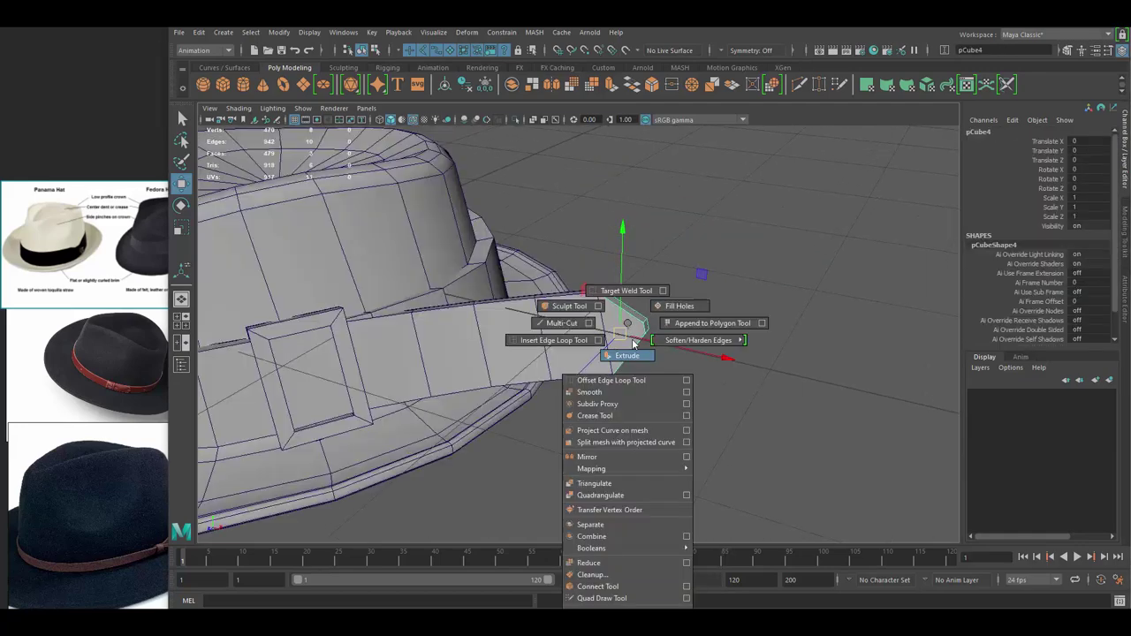
{"action": "mouse_move", "coordinate": [738, 312]}
{"action": "left_mouse_down"}
{"action": "mouse_move", "coordinate": [769, 331]}
{"action": "mouse_move", "coordinate": [637, 313]}
{"action": "mouse_move", "coordinate": [712, 245]}
{"action": "left_mouse_up"}
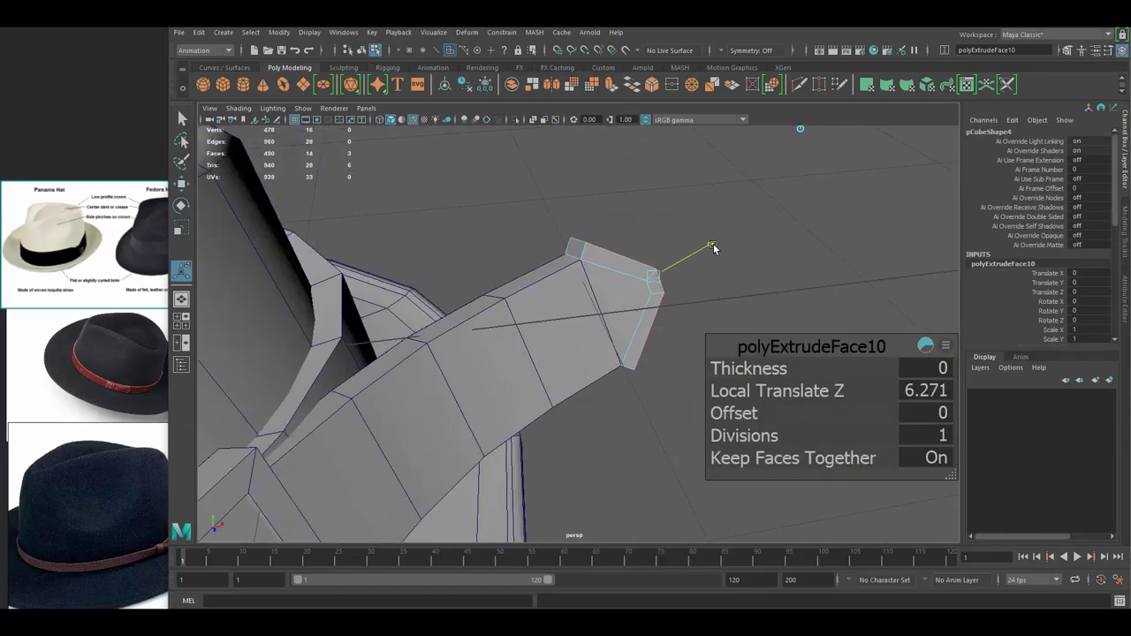
{"action": "key", "text": "r"}
{"action": "left_click_drag", "start_coordinate": [592, 284], "coordinate": [572, 205], "text": "alt"}
{"action": "mouse_move", "coordinate": [608, 290]}
{"action": "left_mouse_down", "text": "alt"}
{"action": "mouse_move", "coordinate": [622, 286]}
{"action": "mouse_move", "coordinate": [636, 302]}
{"action": "left_mouse_up", "text": "alt"}
{"action": "left_click_drag", "start_coordinate": [603, 215], "coordinate": [749, 309], "text": "alt"}
{"action": "scroll", "coordinate": [646, 339], "scroll_direction": "down", "scroll_amount": 5}
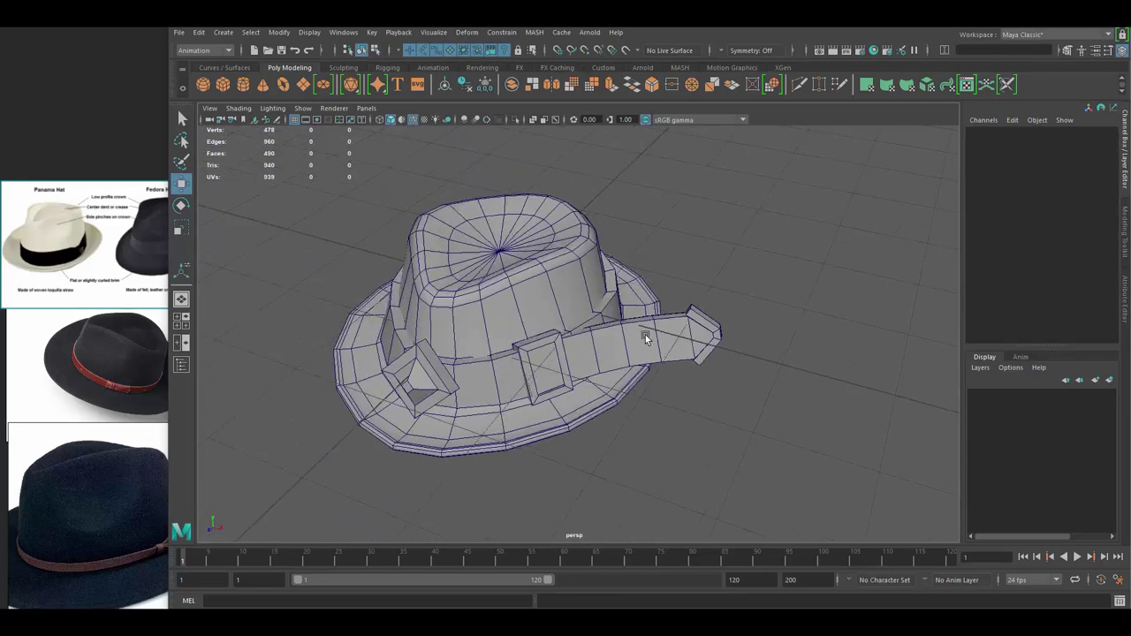
Open the hat's UV layout in an enlarged UV Editor and select the hat.
{"action": "left_click", "coordinate": [566, 318]}
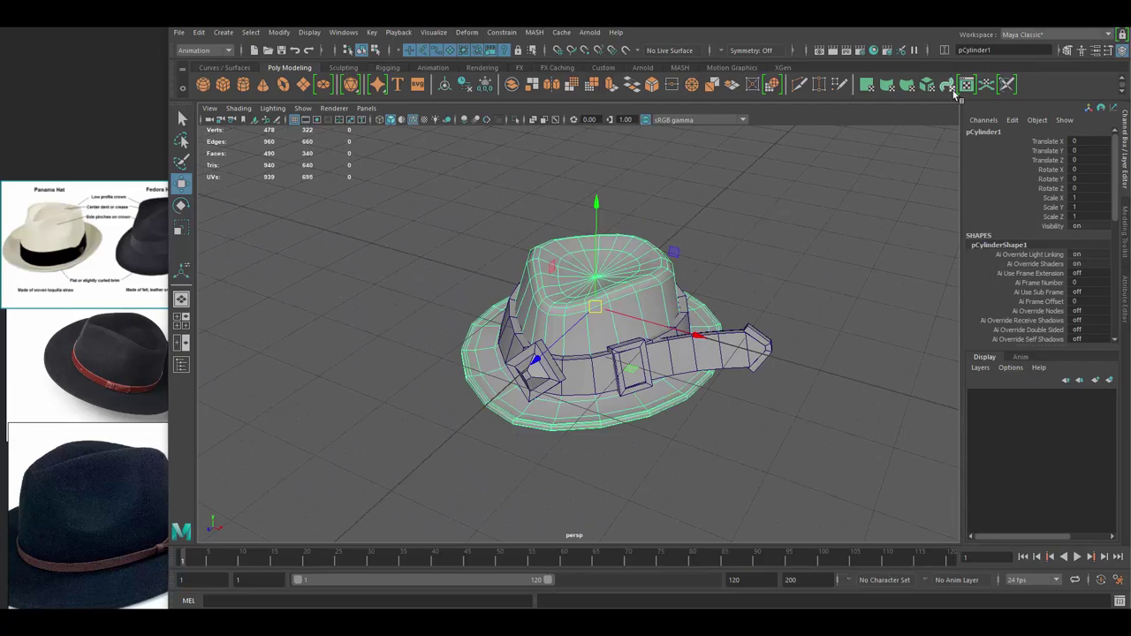
{"action": "left_click_drag", "start_coordinate": [566, 318], "coordinate": [583, 309], "text": "alt"}
{"action": "left_click_drag", "start_coordinate": [911, 159], "coordinate": [972, 150]}
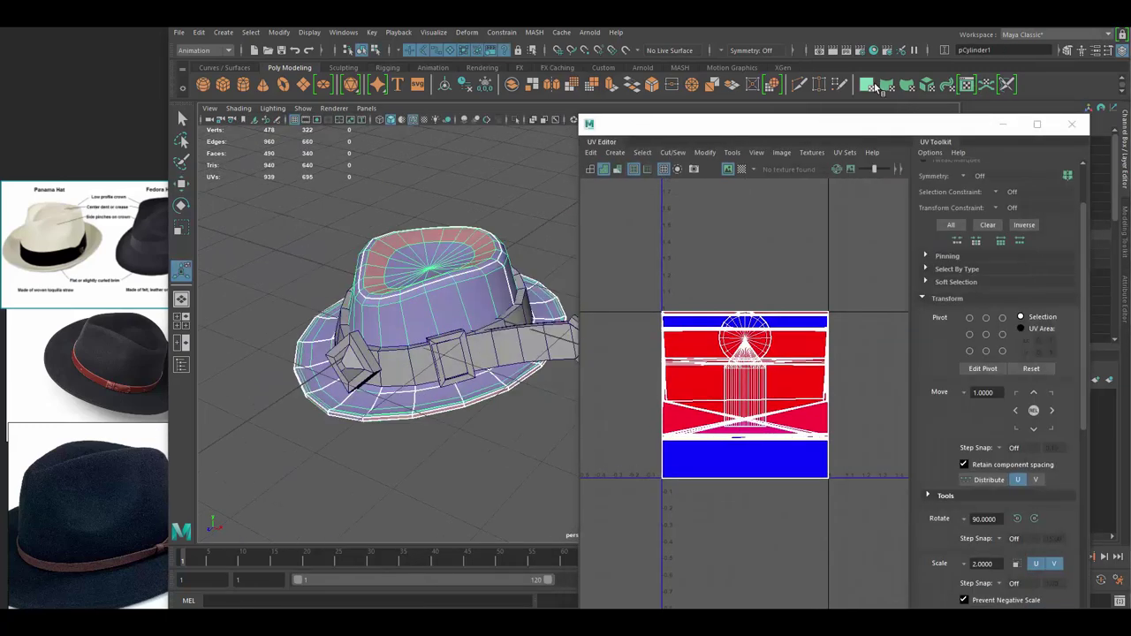
{"action": "left_click", "coordinate": [371, 292]}
{"action": "left_click_drag", "start_coordinate": [371, 292], "coordinate": [398, 266], "text": "alt"}
{"action": "scroll", "coordinate": [398, 265], "scroll_direction": "up", "scroll_amount": 3}
{"action": "scroll", "coordinate": [424, 309], "scroll_direction": "down", "scroll_amount": 4}
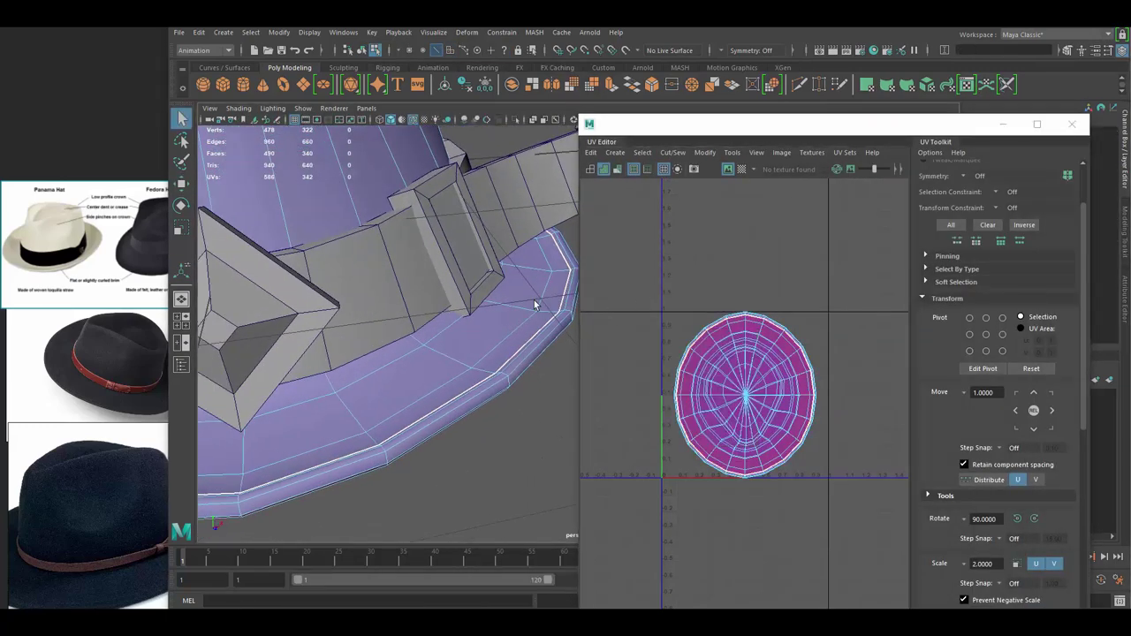
{"action": "left_click_drag", "start_coordinate": [424, 309], "coordinate": [503, 241], "text": "alt"}
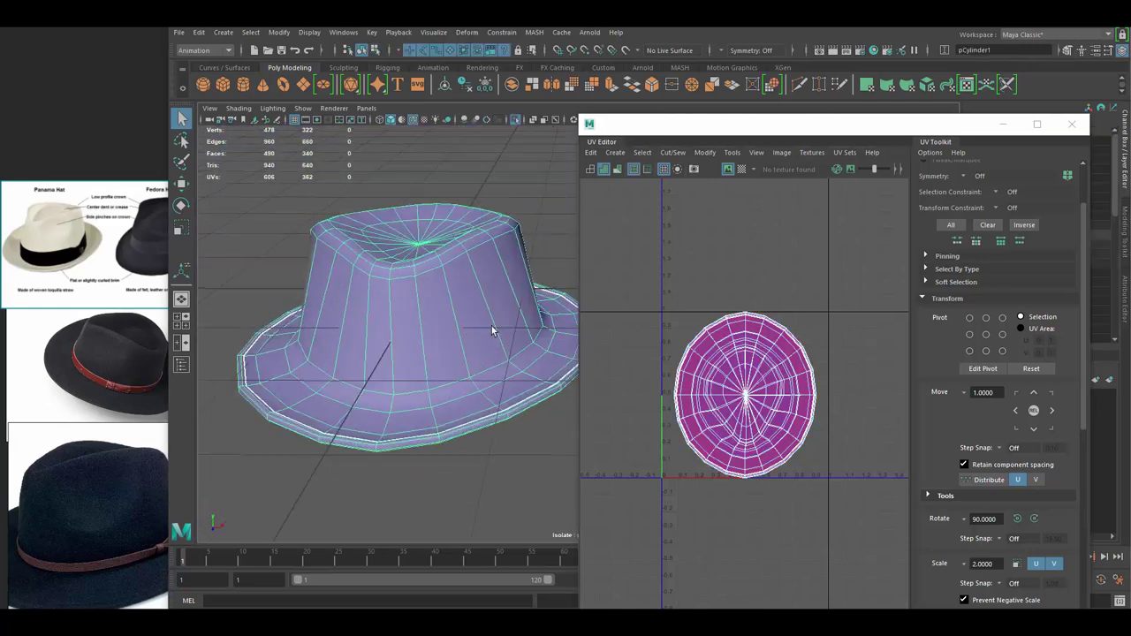
{"action": "left_click_drag", "start_coordinate": [492, 330], "coordinate": [517, 358], "text": "alt"}
Cut UVs along the crown–brim loop and a vertical seam, then Unfold and Orient Shells.
{"action": "double_click", "coordinate": [509, 351]}
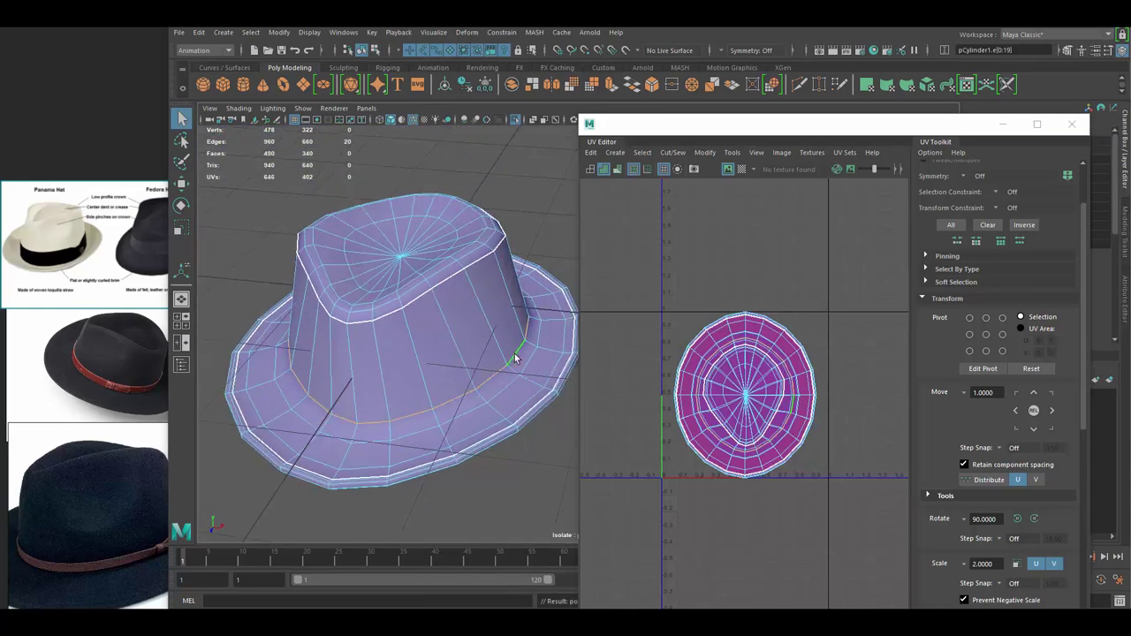
{"action": "left_click", "coordinate": [420, 351]}
{"action": "mouse_move", "coordinate": [420, 351]}
{"action": "left_mouse_down", "text": "alt"}
{"action": "mouse_move", "coordinate": [442, 292]}
{"action": "mouse_move", "coordinate": [479, 424]}
{"action": "mouse_move", "coordinate": [498, 218]}
{"action": "left_mouse_up", "text": "alt"}
{"action": "scroll", "coordinate": [442, 291], "scroll_direction": "up", "scroll_amount": 5}
{"action": "scroll", "coordinate": [487, 271], "scroll_direction": "down", "scroll_amount": 5}
{"action": "scroll", "coordinate": [487, 270], "scroll_direction": "down", "scroll_amount": 5}
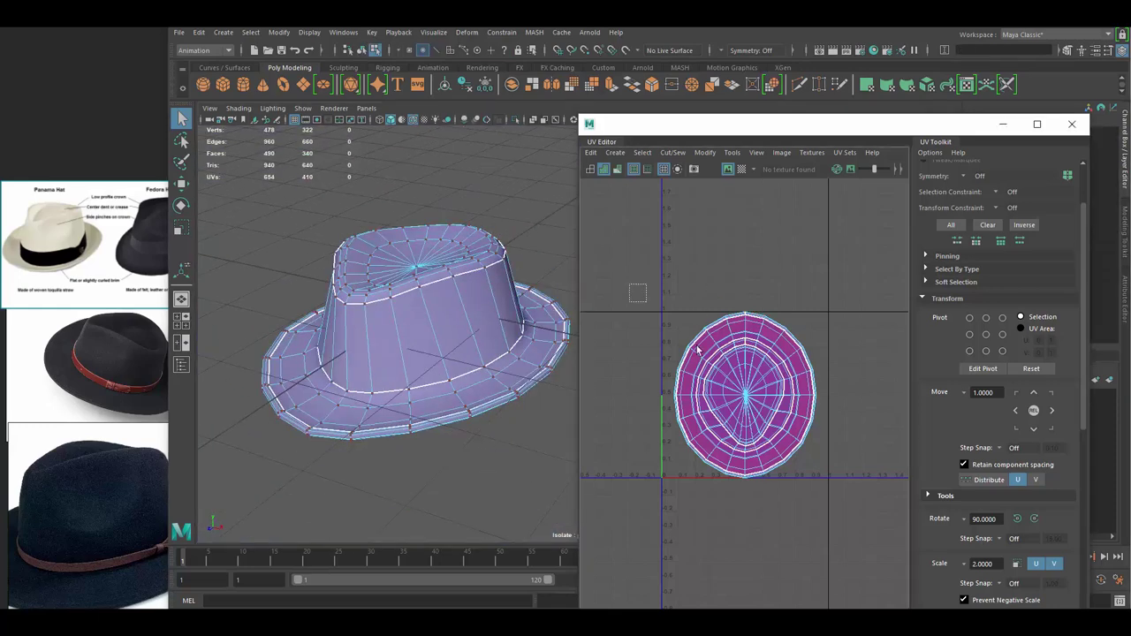
{"action": "left_click", "coordinate": [942, 343]}
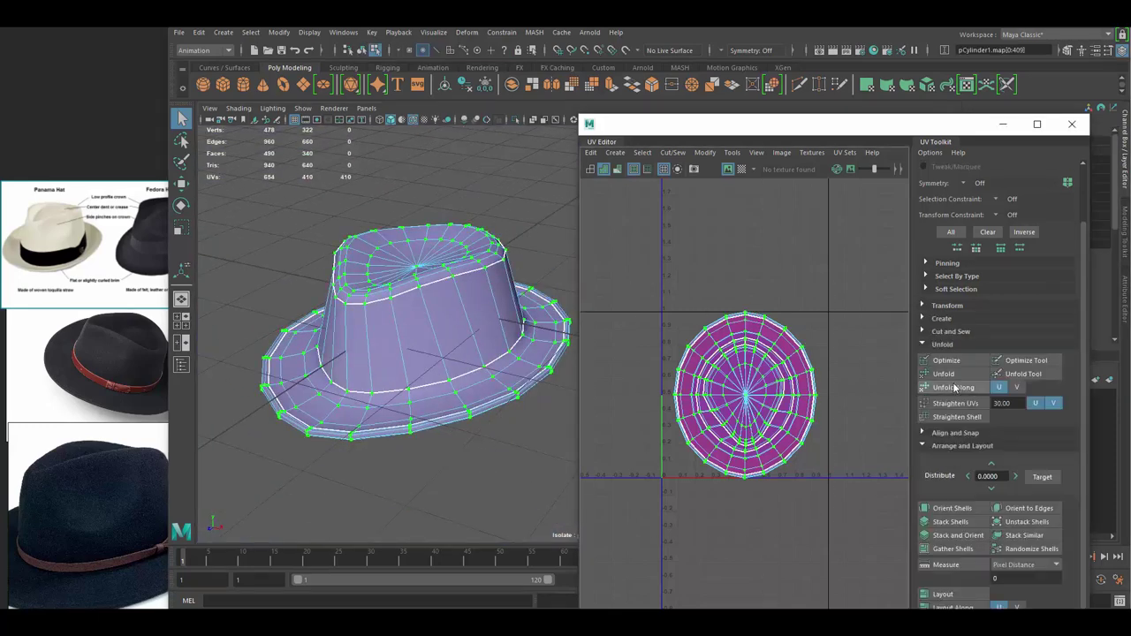
{"action": "left_click", "coordinate": [957, 514]}
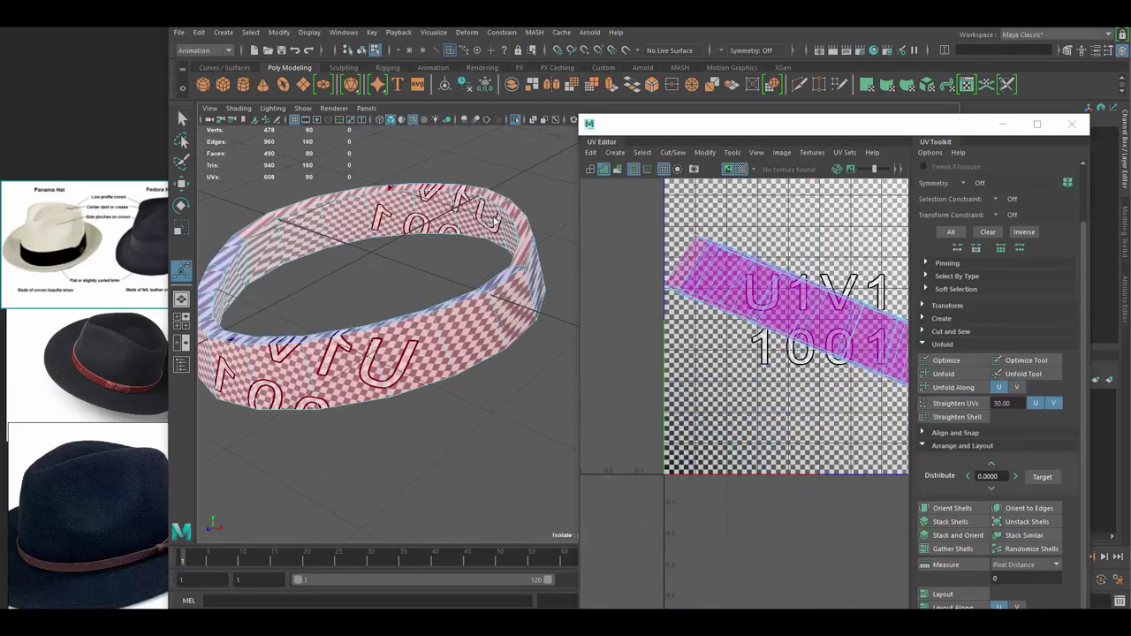
Cut UV seams on the strap, buckle and gem pieces and unfold each one.
{"action": "left_click_drag", "start_coordinate": [533, 317], "coordinate": [528, 285], "text": "alt"}
{"action": "double_click", "coordinate": [528, 286], "text": "shift"}
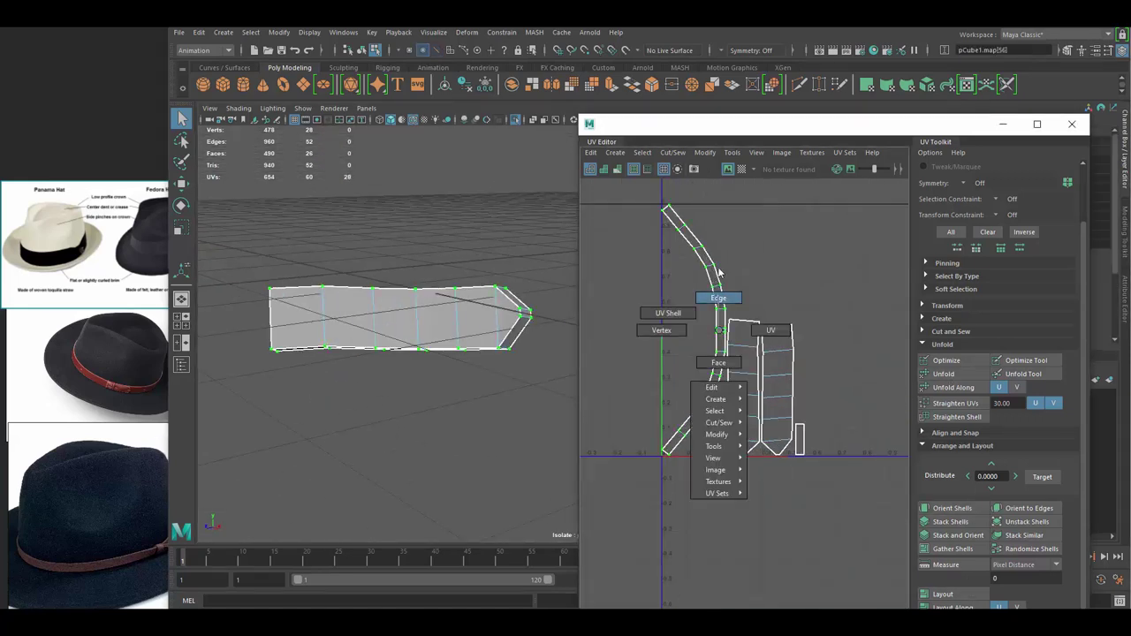
{"action": "left_click", "coordinate": [678, 336]}
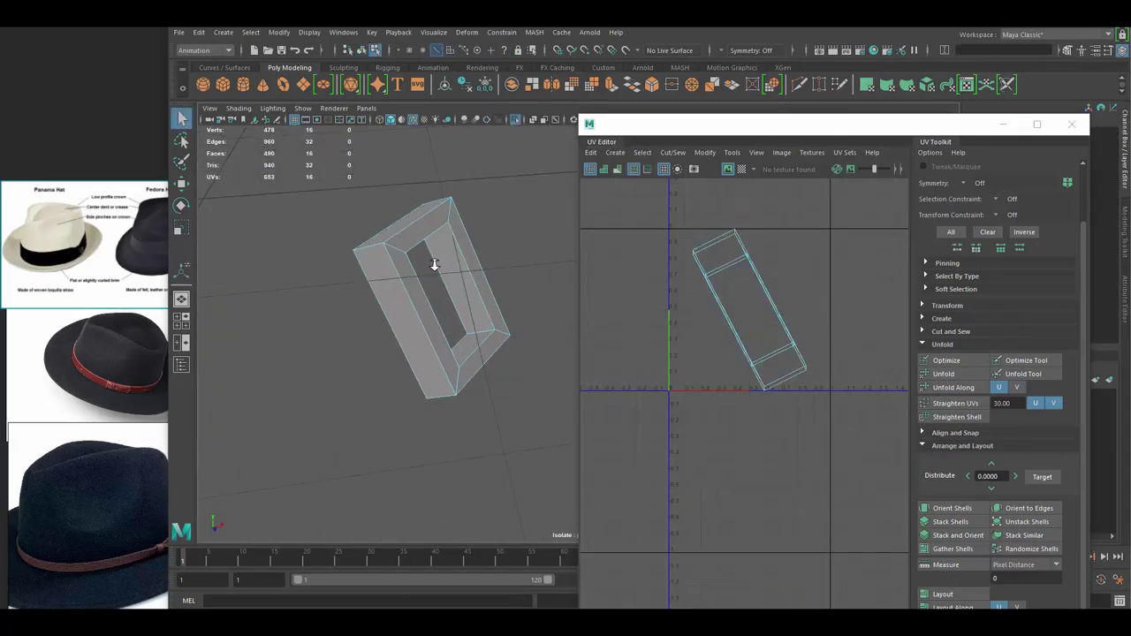
{"action": "left_click_drag", "start_coordinate": [347, 226], "coordinate": [392, 218], "text": "alt"}
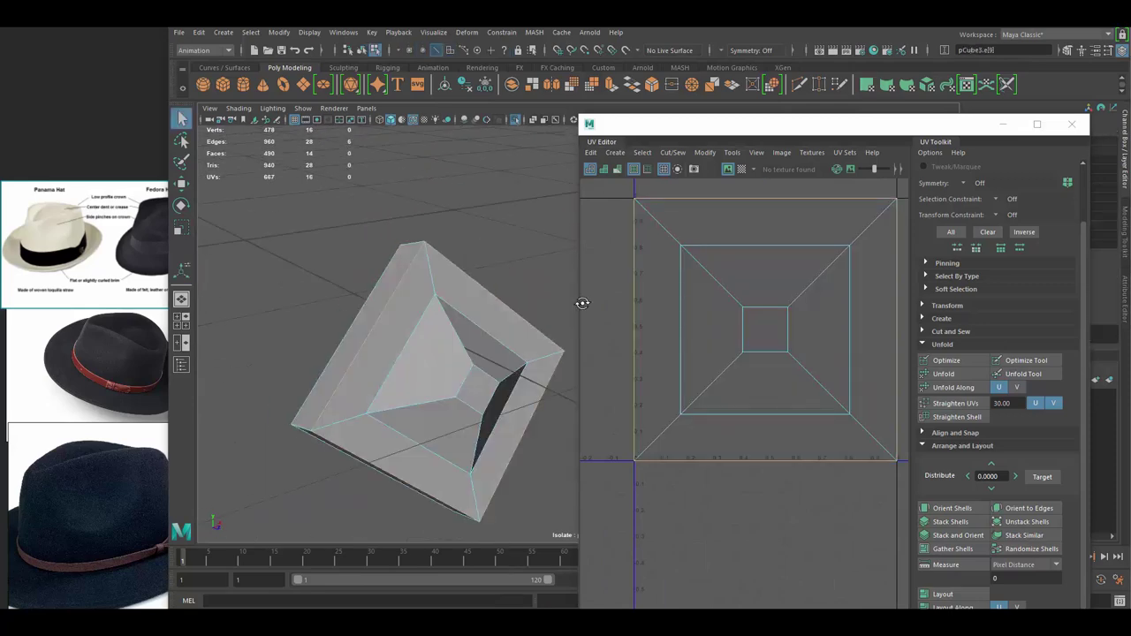
{"action": "left_click_drag", "start_coordinate": [479, 239], "coordinate": [459, 433], "text": "alt"}
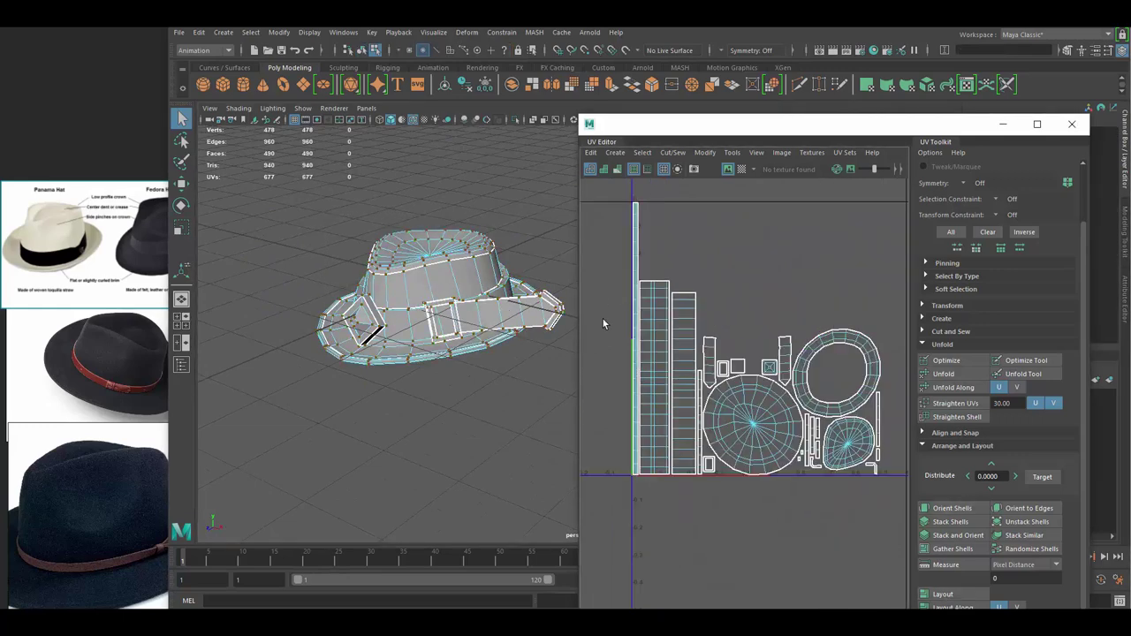
Lay out all the hat's UV shells together and select the ring-shaped shell.
{"action": "scroll", "coordinate": [606, 321], "scroll_direction": "up", "scroll_amount": 5}
{"action": "left_click", "coordinate": [686, 354]}
{"action": "scroll", "coordinate": [706, 251], "scroll_direction": "down", "scroll_amount": 5}
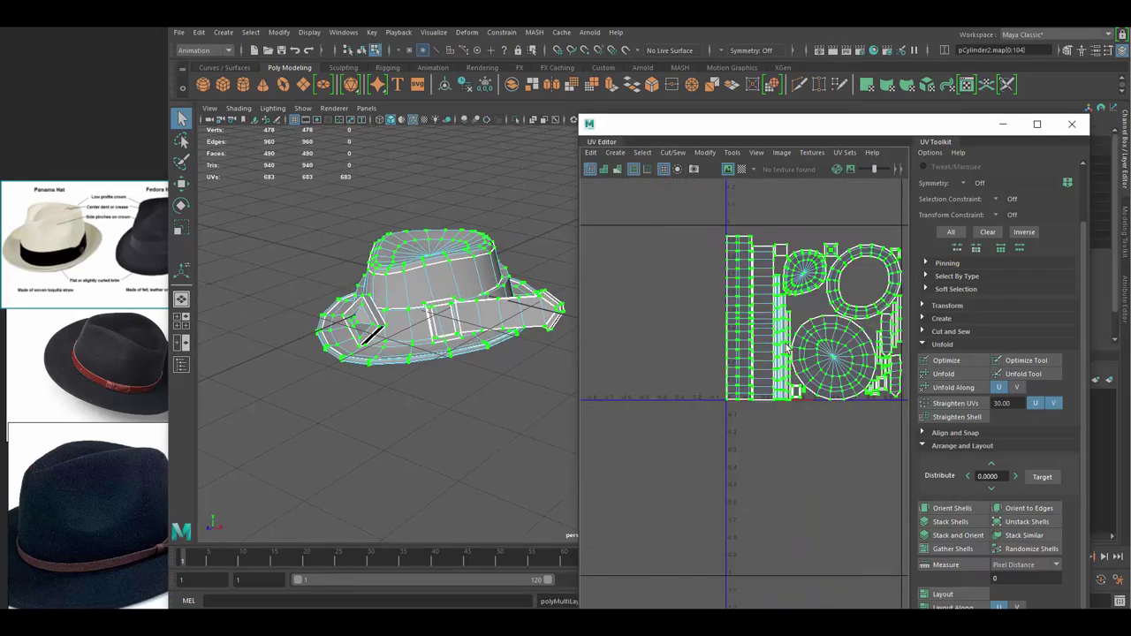
{"action": "scroll", "coordinate": [787, 349], "scroll_direction": "up", "scroll_amount": 3}
{"action": "left_click_drag", "start_coordinate": [579, 372], "coordinate": [281, 372]}
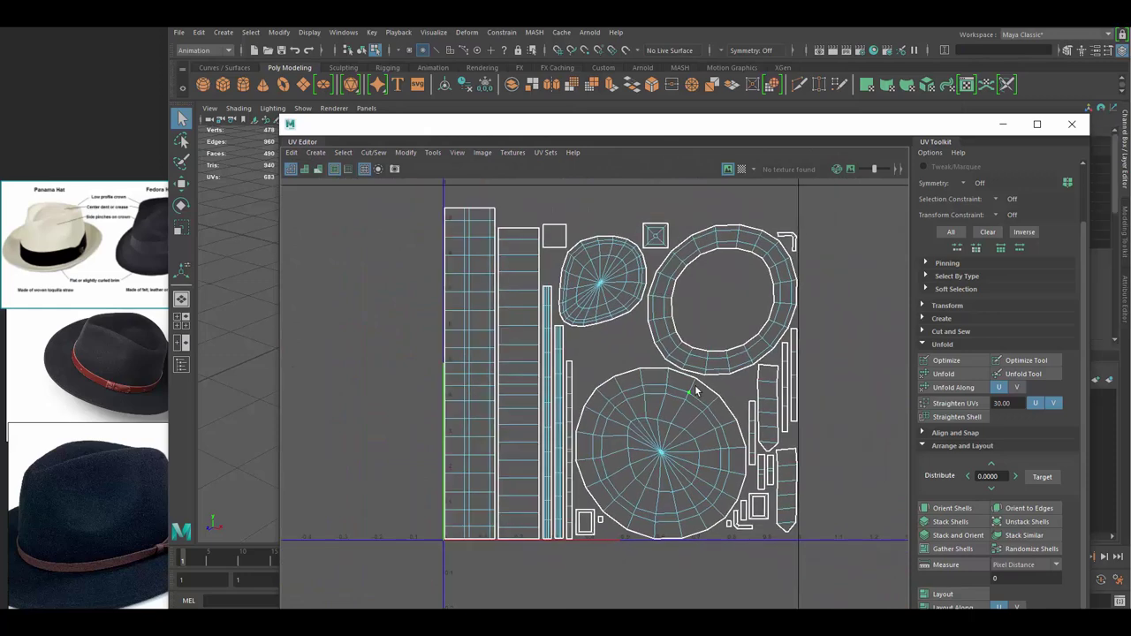
{"action": "left_click", "coordinate": [767, 240]}
{"action": "key", "text": "w"}
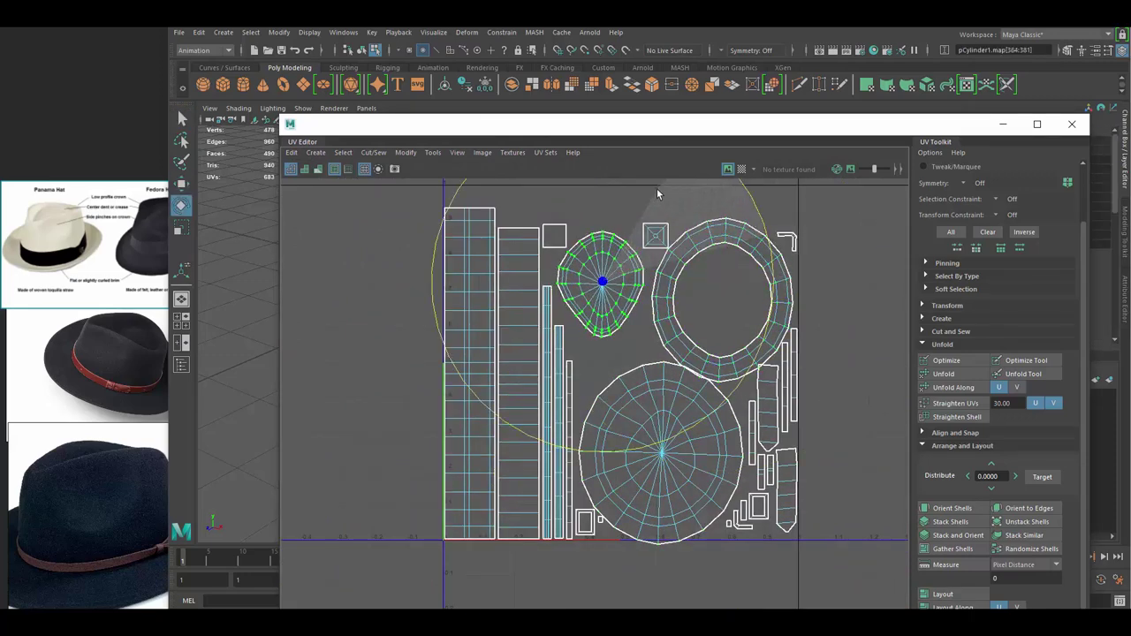
{"action": "key", "text": "q"}
{"action": "scroll", "coordinate": [537, 259], "scroll_direction": "down", "scroll_amount": 3}
{"action": "left_click_drag", "start_coordinate": [439, 197], "coordinate": [856, 533]}
{"action": "left_click", "coordinate": [699, 308]}
{"action": "scroll", "coordinate": [658, 296], "scroll_direction": "up", "scroll_amount": 1}
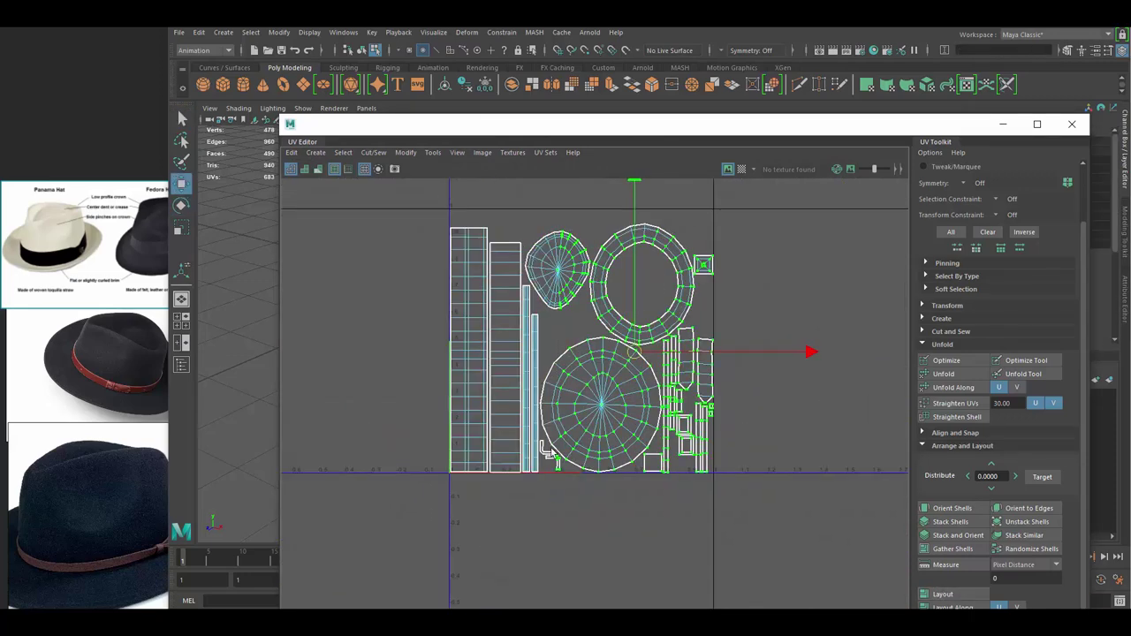
Move the round shells right, reposition the small strap and square shells, and scale everything into 0–1.
{"action": "left_click_drag", "start_coordinate": [604, 397], "coordinate": [738, 397]}
{"action": "scroll", "coordinate": [738, 397], "scroll_direction": "up", "scroll_amount": 1}
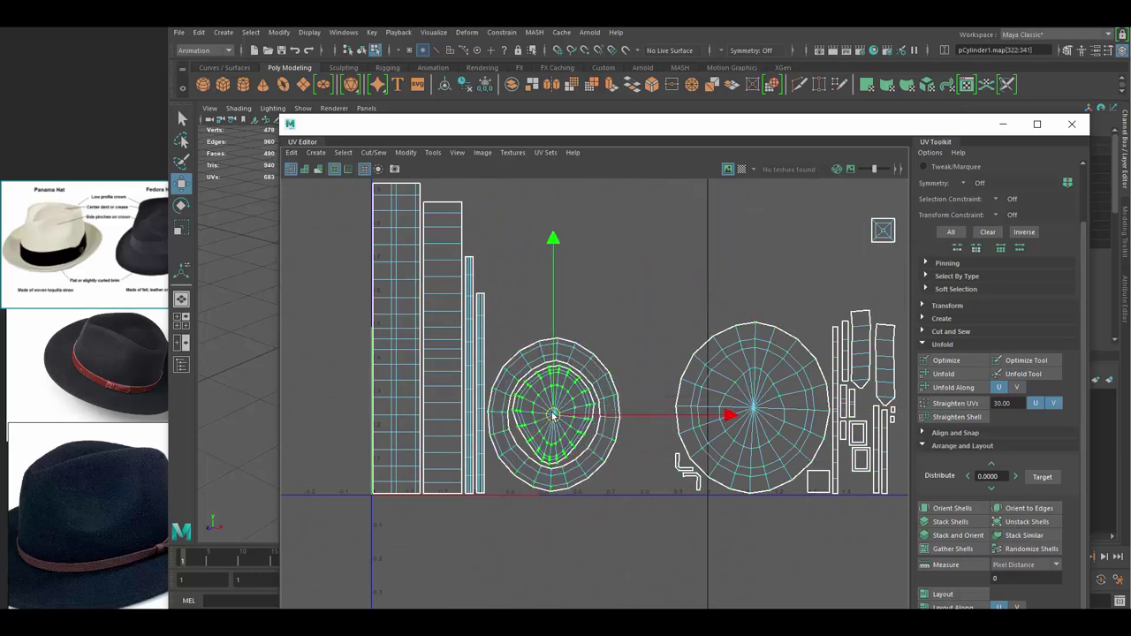
{"action": "scroll", "coordinate": [611, 531], "scroll_direction": "down", "scroll_amount": 1}
{"action": "left_click", "coordinate": [726, 437]}
{"action": "left_click", "coordinate": [980, 305]}
{"action": "scroll", "coordinate": [569, 321], "scroll_direction": "up", "scroll_amount": 1}
{"action": "left_click", "coordinate": [714, 298]}
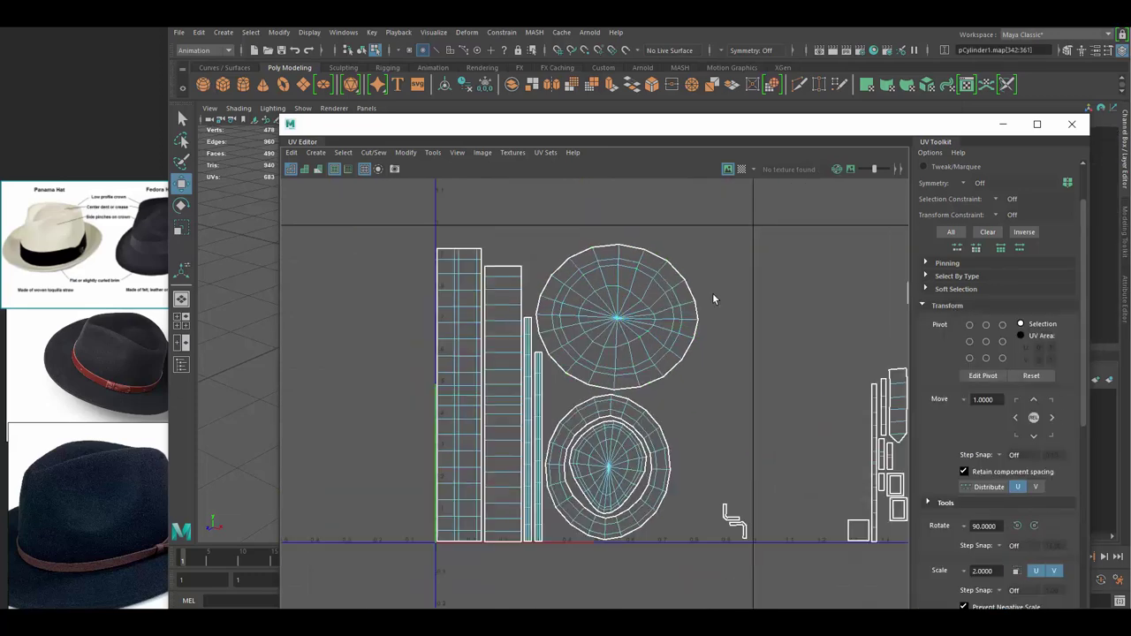
{"action": "scroll", "coordinate": [623, 490], "scroll_direction": "up", "scroll_amount": 1}
{"action": "left_click", "coordinate": [621, 488]}
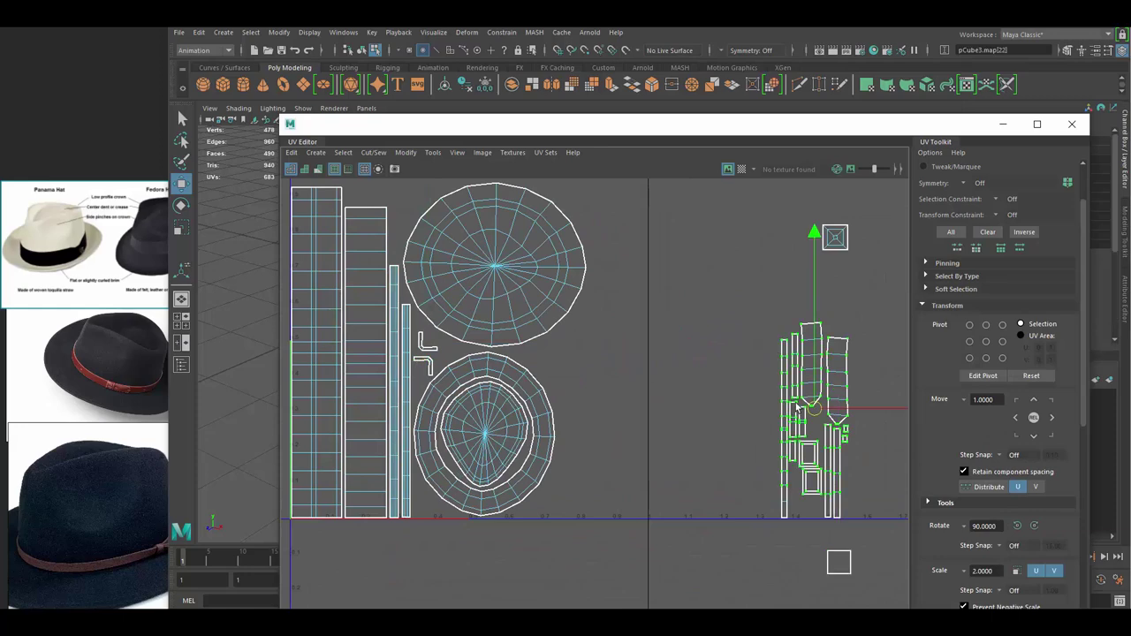
{"action": "left_click", "coordinate": [847, 270]}
{"action": "scroll", "coordinate": [847, 590], "scroll_direction": "down", "scroll_amount": 2}
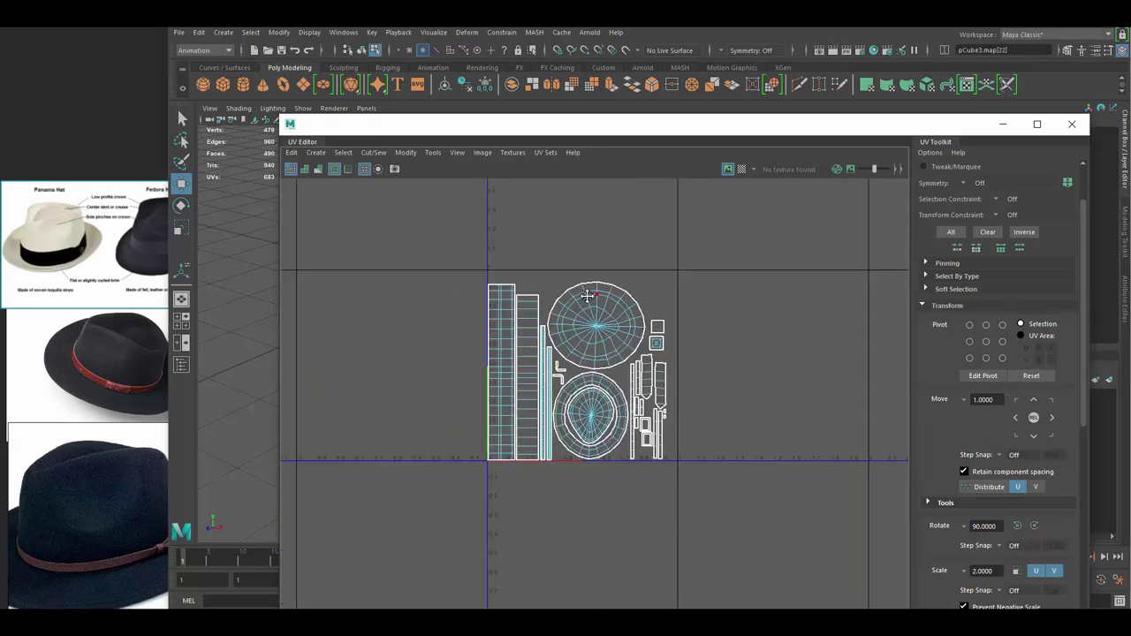
{"action": "left_click_drag", "start_coordinate": [847, 590], "coordinate": [291, 190]}
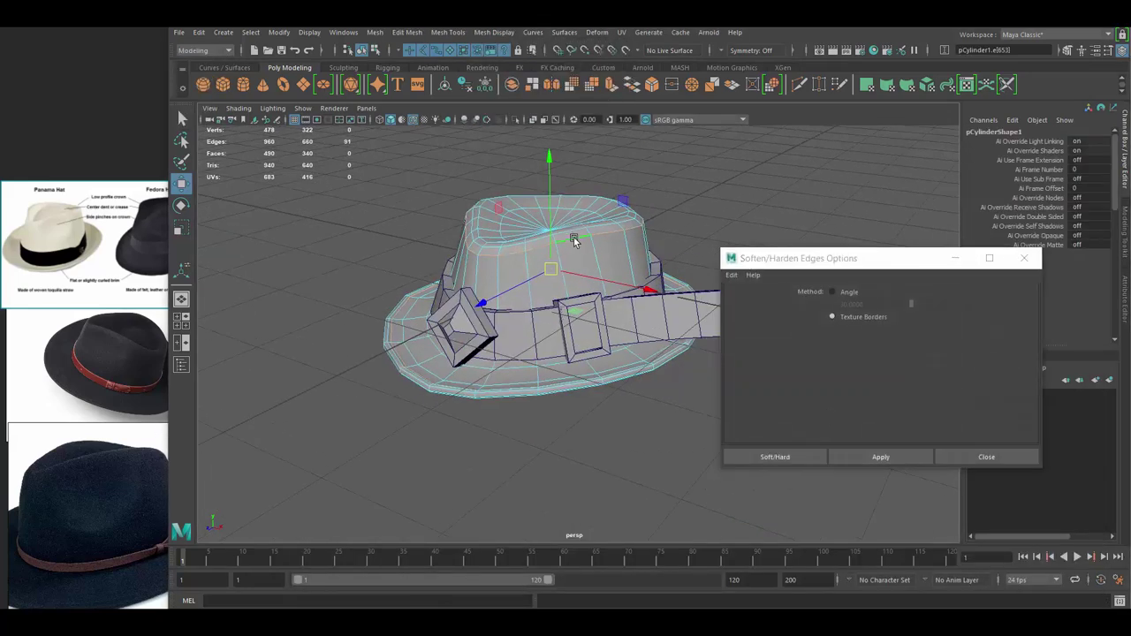
Bring up the viewport marking menu on the hat before grouping its parts.
{"action": "right_click_drag", "start_coordinate": [598, 289], "coordinate": [654, 256]}
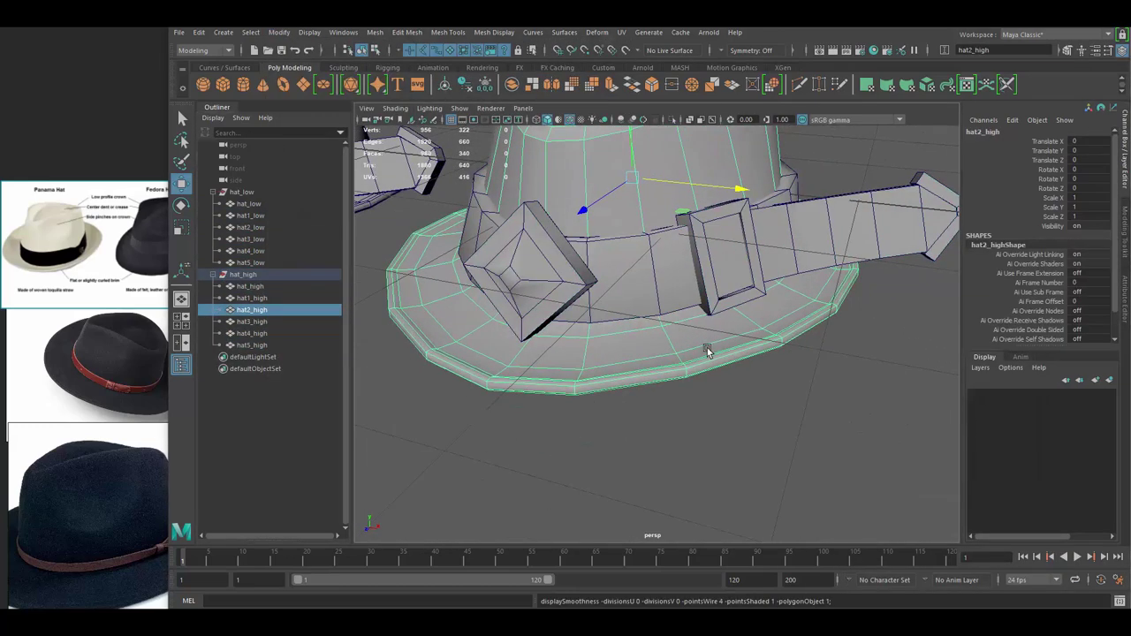
Bevel the hat band edges with two segments.
{"action": "key", "text": "f"}
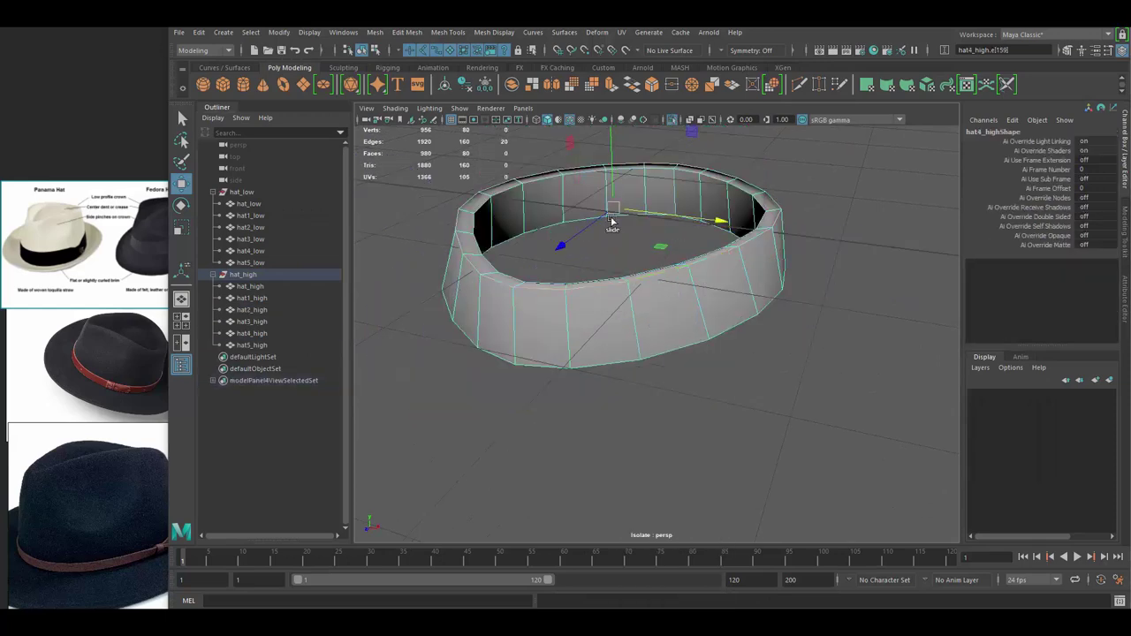
{"action": "key", "text": "ctrl+b"}
{"action": "key", "text": "Return"}
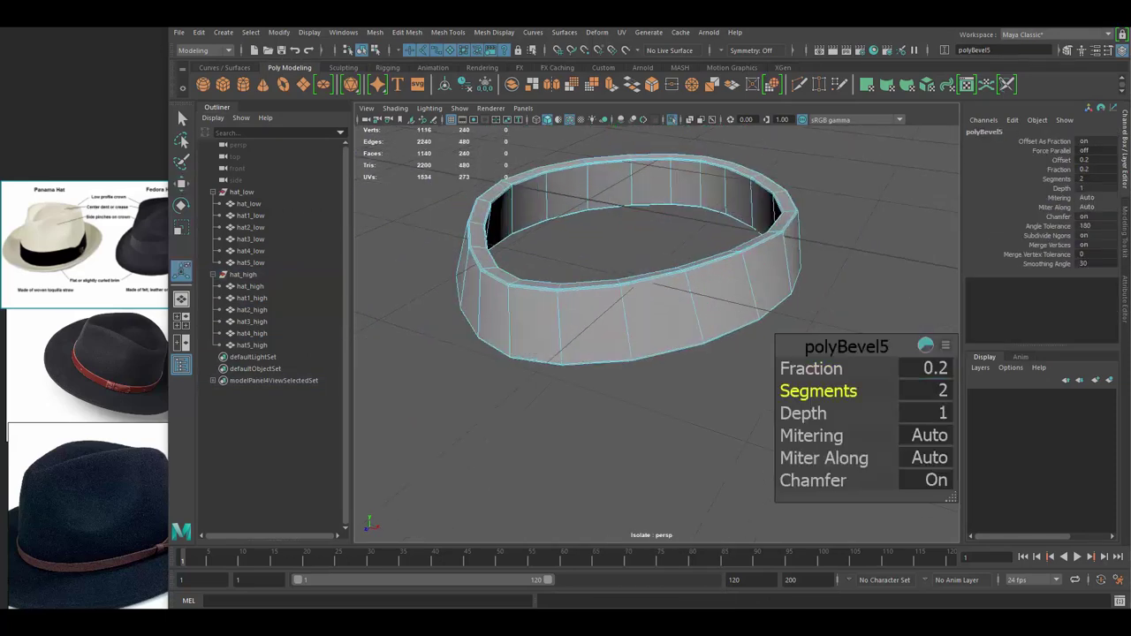
{"action": "key", "text": "F8"}
{"action": "key", "text": "ctrl+1"}
Bevel the buckle's edges with a 0.2 fraction.
{"action": "key", "text": "ctrl+b"}
{"action": "type", "text": ".2"}
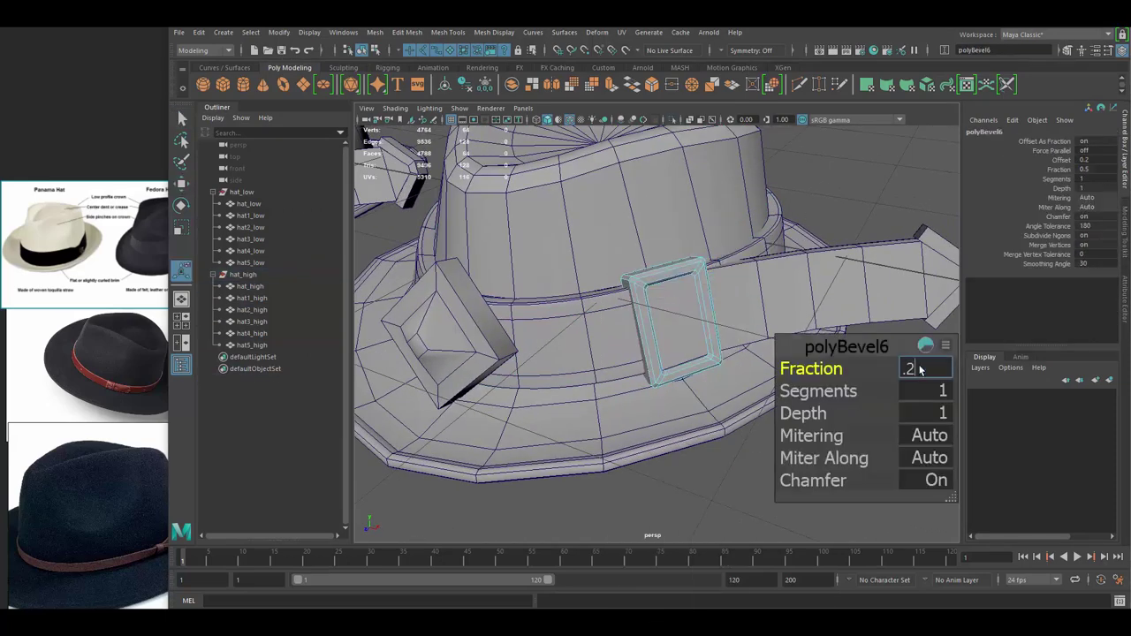
{"action": "key", "text": "Return"}
{"action": "key", "text": "F8"}
{"action": "mouse_move", "coordinate": [682, 282]}
{"action": "left_mouse_down", "text": "alt"}
{"action": "mouse_move", "coordinate": [766, 296]}
{"action": "mouse_move", "coordinate": [621, 351]}
{"action": "left_mouse_up", "text": "alt"}
Bevel the strap's edges and the edges at the strap tip.
{"action": "key", "text": "ctrl+1"}
{"action": "left_click_drag", "start_coordinate": [561, 328], "coordinate": [756, 257], "text": "alt"}
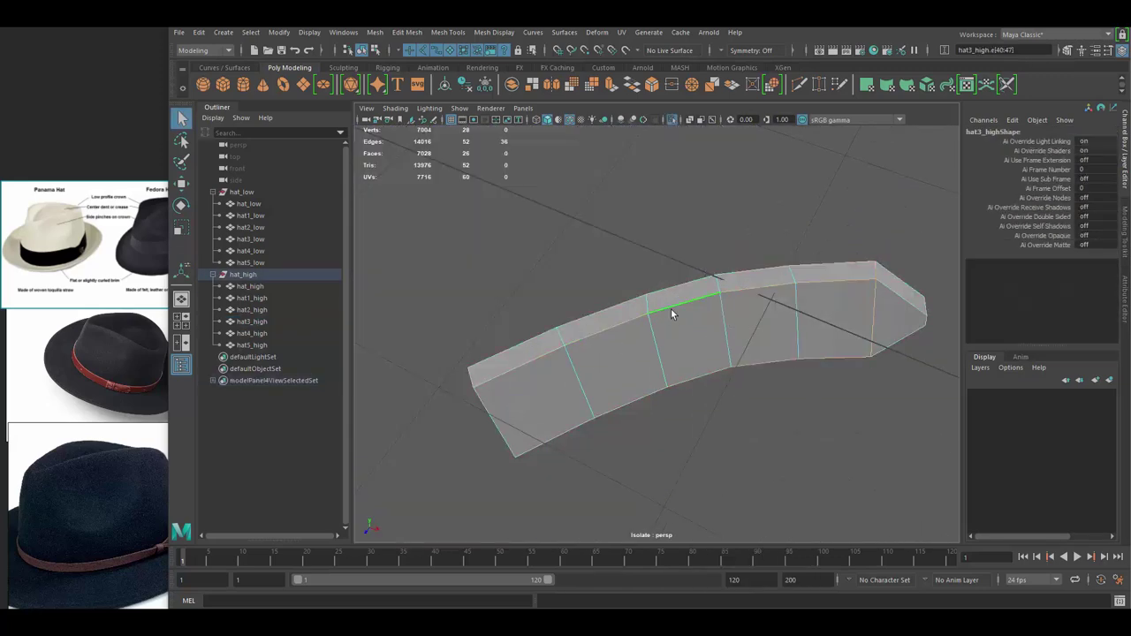
{"action": "key", "text": "ctrl+b"}
{"action": "key", "text": "Return"}
{"action": "key", "text": "ctrl+1"}
{"action": "left_click", "coordinate": [799, 277]}
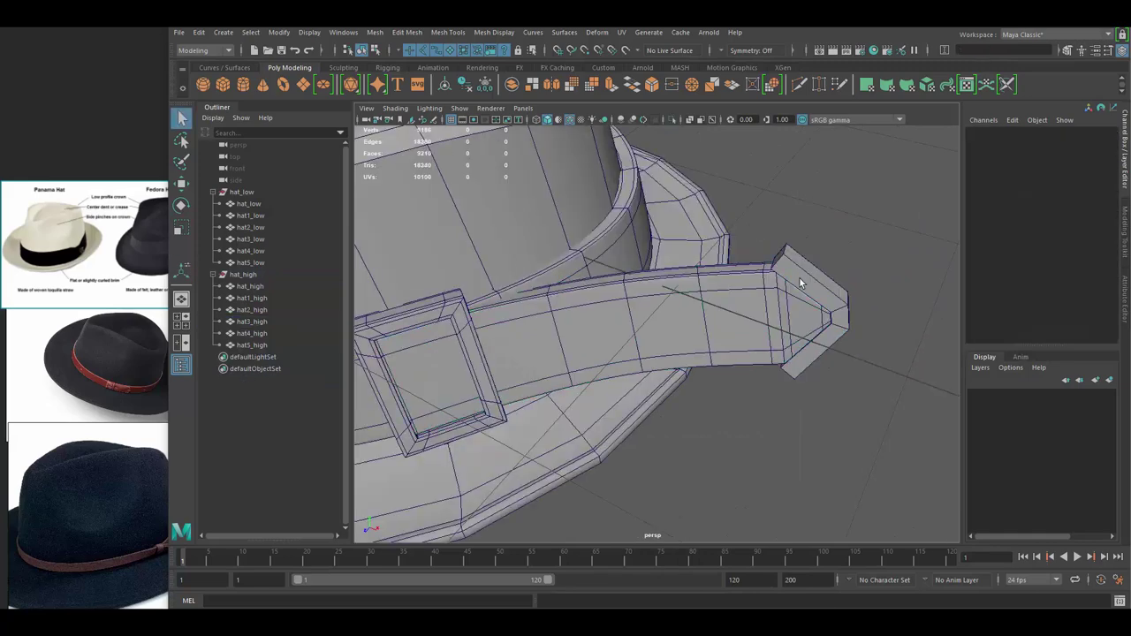
{"action": "left_click_drag", "start_coordinate": [799, 277], "coordinate": [828, 333], "text": "alt"}
{"action": "key", "text": "ctrl+b"}
{"action": "key", "text": "Return"}
Bevel an edge on the gem.
{"action": "left_click_drag", "start_coordinate": [788, 261], "coordinate": [665, 306], "text": "alt"}
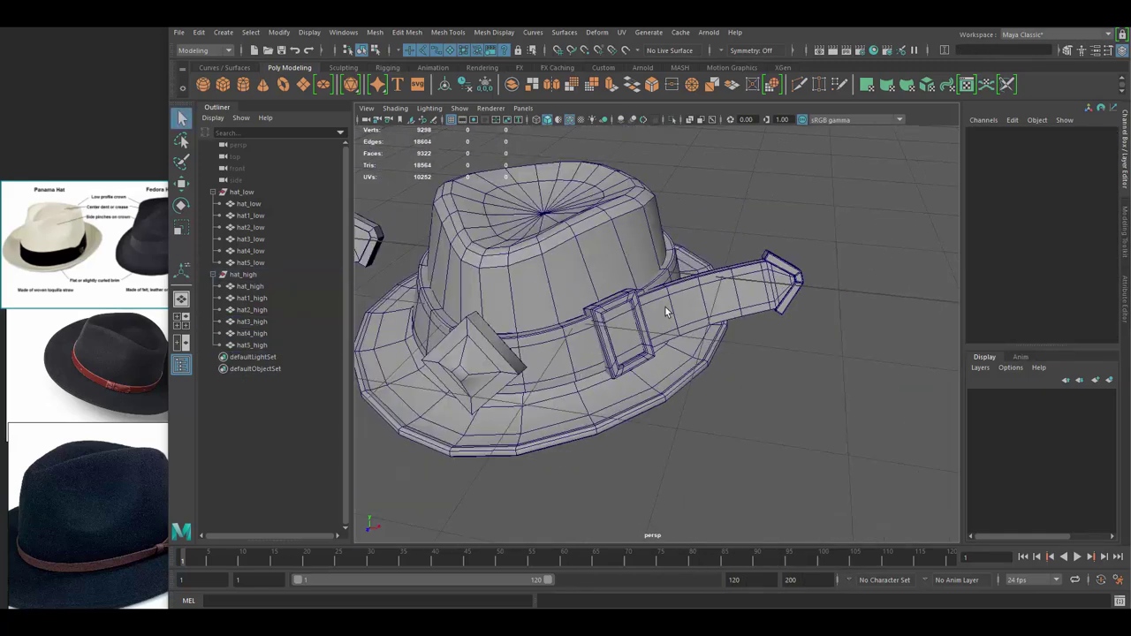
{"action": "right_click_drag", "start_coordinate": [613, 278], "coordinate": [643, 265]}
{"action": "left_click", "coordinate": [643, 280]}
{"action": "key", "text": "ctrl+b"}
{"action": "key", "text": "Return"}
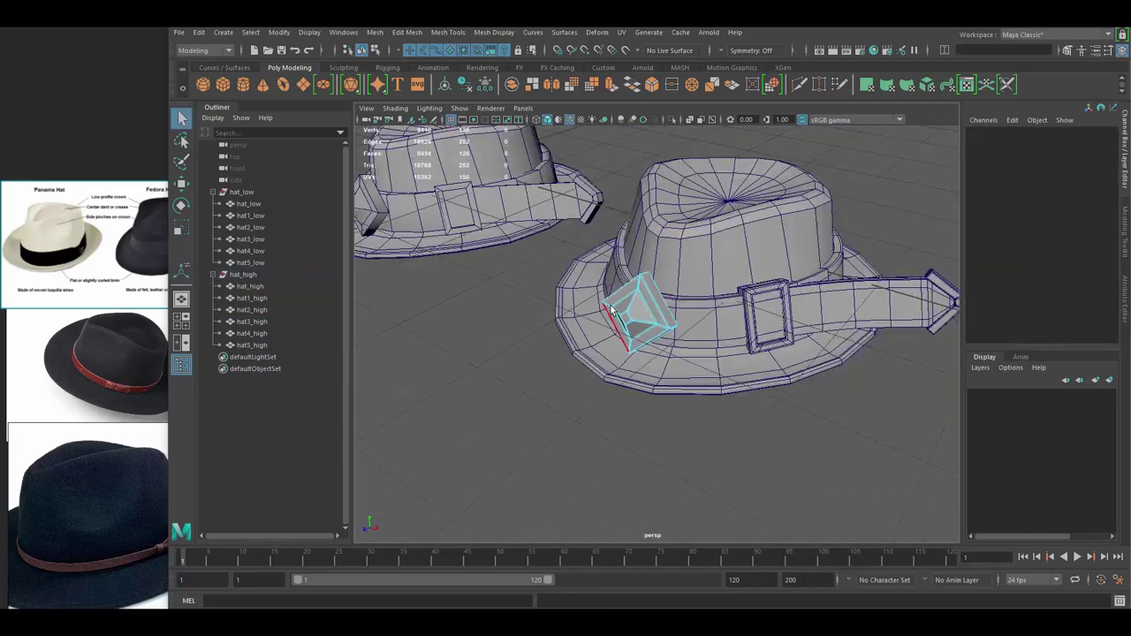
{"action": "key", "text": "F8"}
Bevel the hat body's edges with the fraction raised to 0.4.
{"action": "mouse_move", "coordinate": [939, 401]}
{"action": "left_mouse_down", "text": "alt"}
{"action": "mouse_move", "coordinate": [742, 261]}
{"action": "mouse_move", "coordinate": [683, 265]}
{"action": "left_mouse_up", "text": "alt"}
{"action": "right_click_drag", "start_coordinate": [683, 264], "coordinate": [681, 247]}
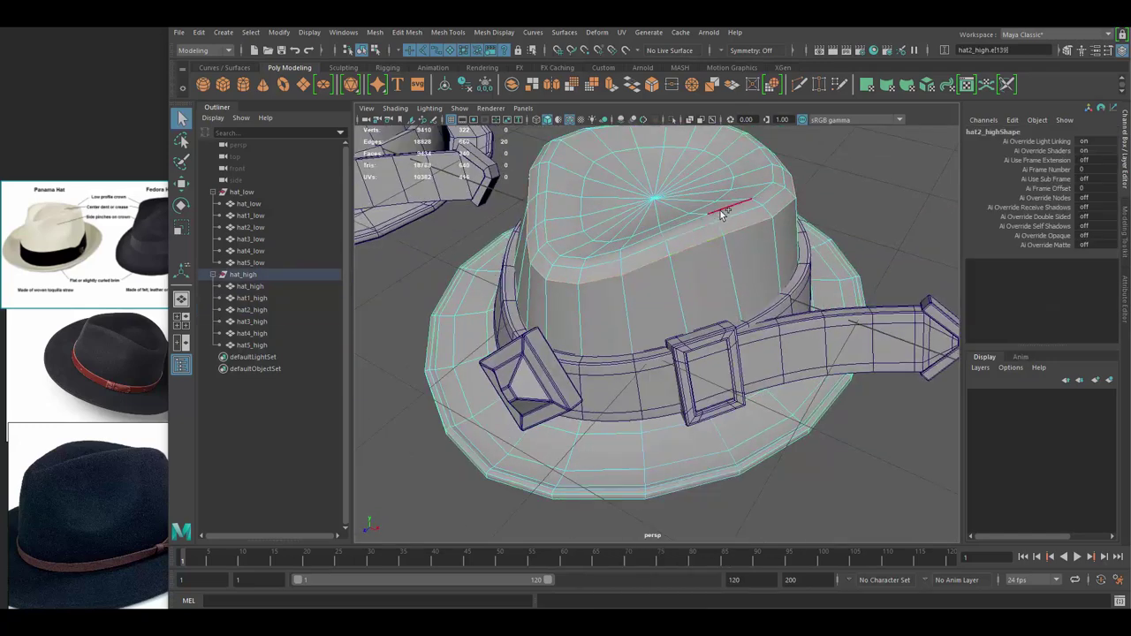
{"action": "key", "text": "ctrl+b"}
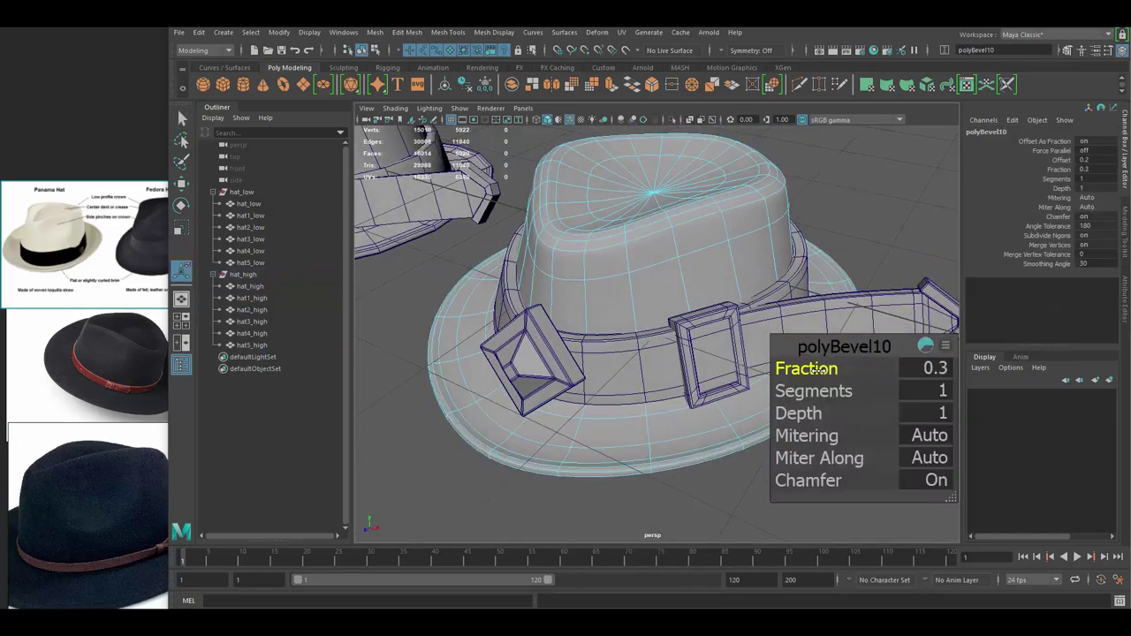
{"action": "left_click_drag", "start_coordinate": [817, 369], "coordinate": [849, 369]}
{"action": "key", "text": "Return"}
{"action": "key", "text": "ctrl+1"}
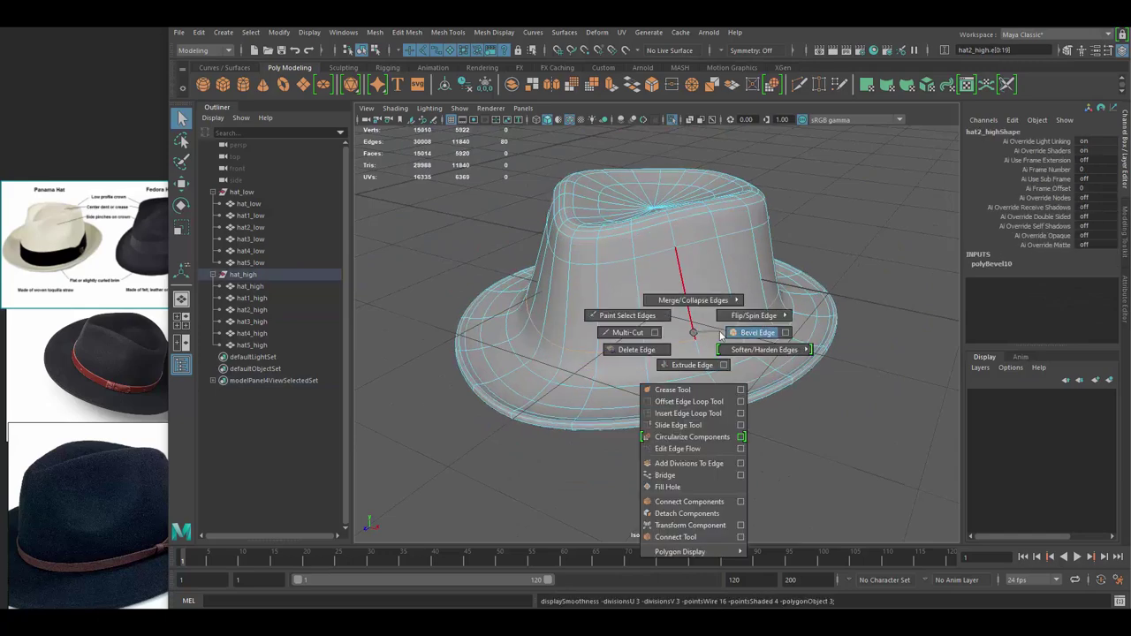
{"action": "left_click", "coordinate": [722, 334]}
{"action": "key", "text": "Return"}
{"action": "key", "text": "F8"}
Bevel the brim's underside and outer edges with two segments.
{"action": "scroll", "coordinate": [710, 304], "scroll_direction": "up", "scroll_amount": 3}
{"action": "left_click_drag", "start_coordinate": [710, 304], "coordinate": [727, 275], "text": "alt"}
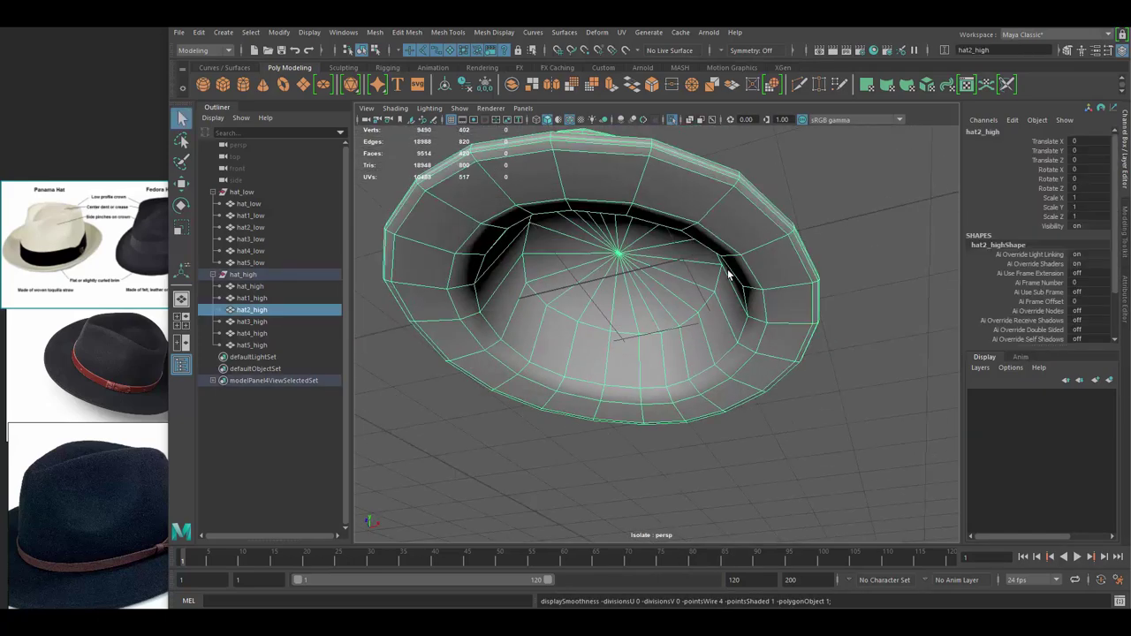
{"action": "key", "text": "ctrl+b"}
{"action": "left_click", "coordinate": [931, 389]}
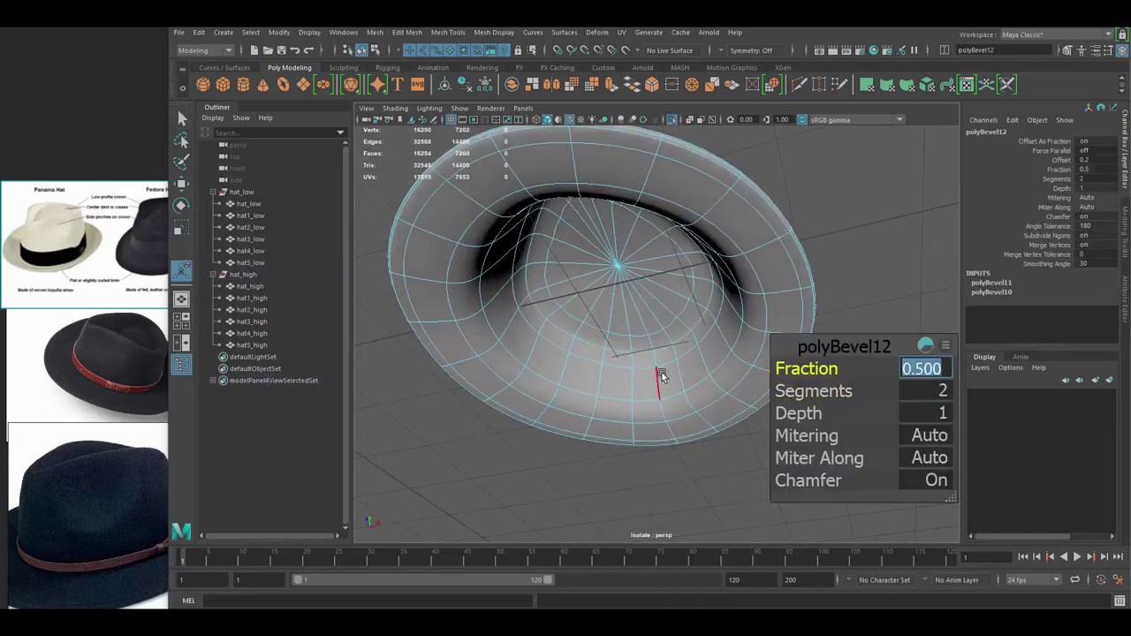
{"action": "key", "text": "Return"}
{"action": "mouse_move", "coordinate": [661, 376]}
{"action": "left_mouse_down", "text": "alt"}
{"action": "mouse_move", "coordinate": [470, 392]}
{"action": "mouse_move", "coordinate": [430, 321]}
{"action": "left_mouse_up", "text": "alt"}
{"action": "right_click_drag", "start_coordinate": [480, 327], "coordinate": [542, 324], "text": "shift"}
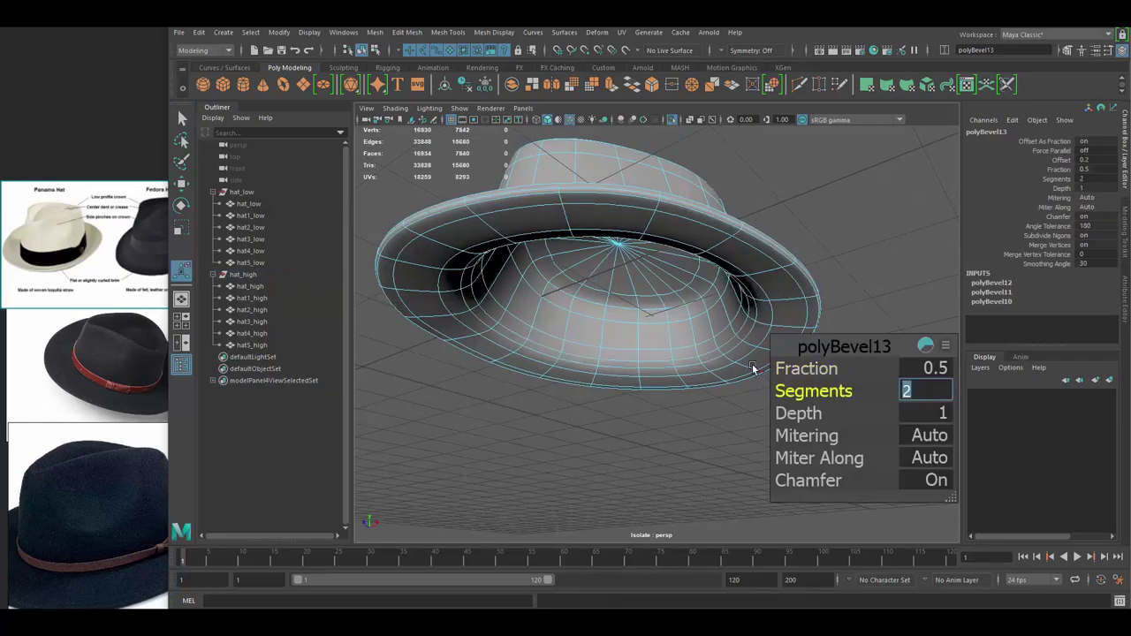
{"action": "key", "text": "Return"}
Select the brim's edge loop for moving, then exit Isolate Select to show all hats.
{"action": "scroll", "coordinate": [707, 249], "scroll_direction": "down", "scroll_amount": 3}
{"action": "left_click", "coordinate": [651, 283]}
{"action": "scroll", "coordinate": [838, 328], "scroll_direction": "up", "scroll_amount": 5}
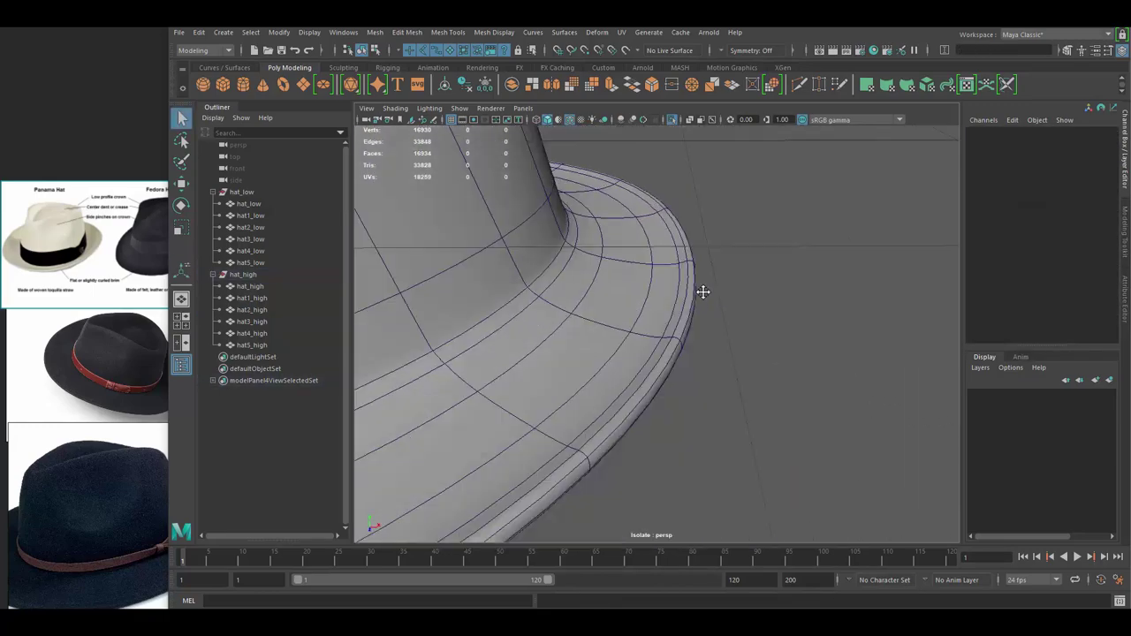
{"action": "scroll", "coordinate": [703, 292], "scroll_direction": "up", "scroll_amount": 2}
{"action": "left_click", "coordinate": [696, 202]}
{"action": "left_click_drag", "start_coordinate": [728, 363], "coordinate": [627, 215], "text": "alt"}
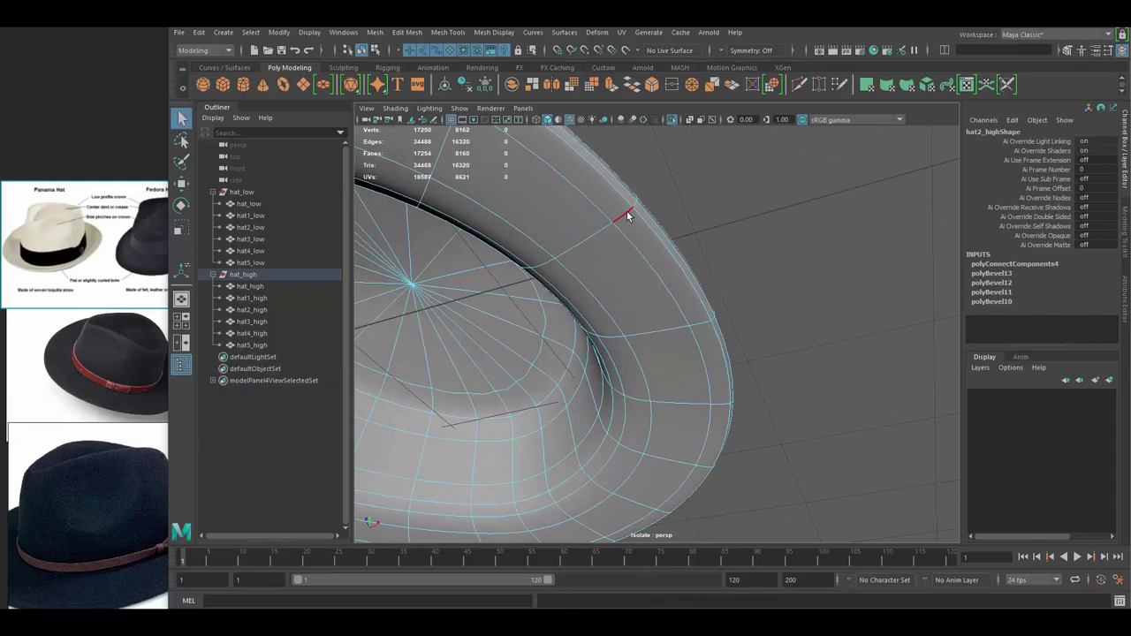
{"action": "double_click", "coordinate": [689, 321]}
{"action": "key", "text": "w"}
{"action": "mouse_move", "coordinate": [689, 322]}
{"action": "left_mouse_down", "text": "alt"}
{"action": "mouse_move", "coordinate": [741, 272]}
{"action": "mouse_move", "coordinate": [873, 229]}
{"action": "left_mouse_up", "text": "alt"}
{"action": "scroll", "coordinate": [716, 289], "scroll_direction": "up", "scroll_amount": 5}
{"action": "scroll", "coordinate": [820, 344], "scroll_direction": "down", "scroll_amount": 10}
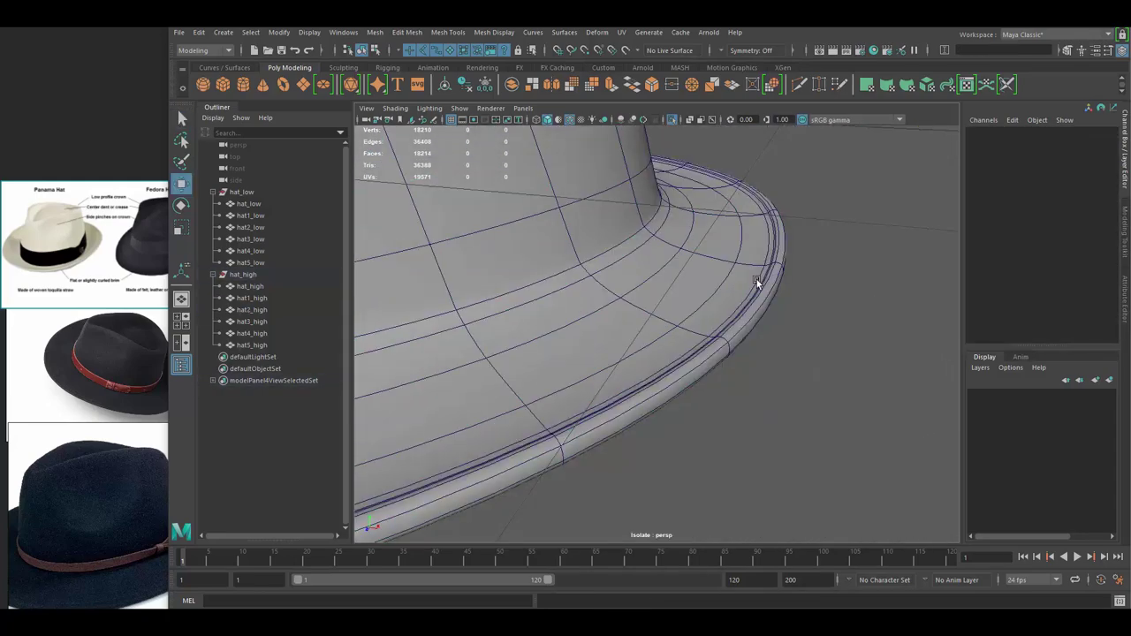
{"action": "key", "text": "ctrl+1"}
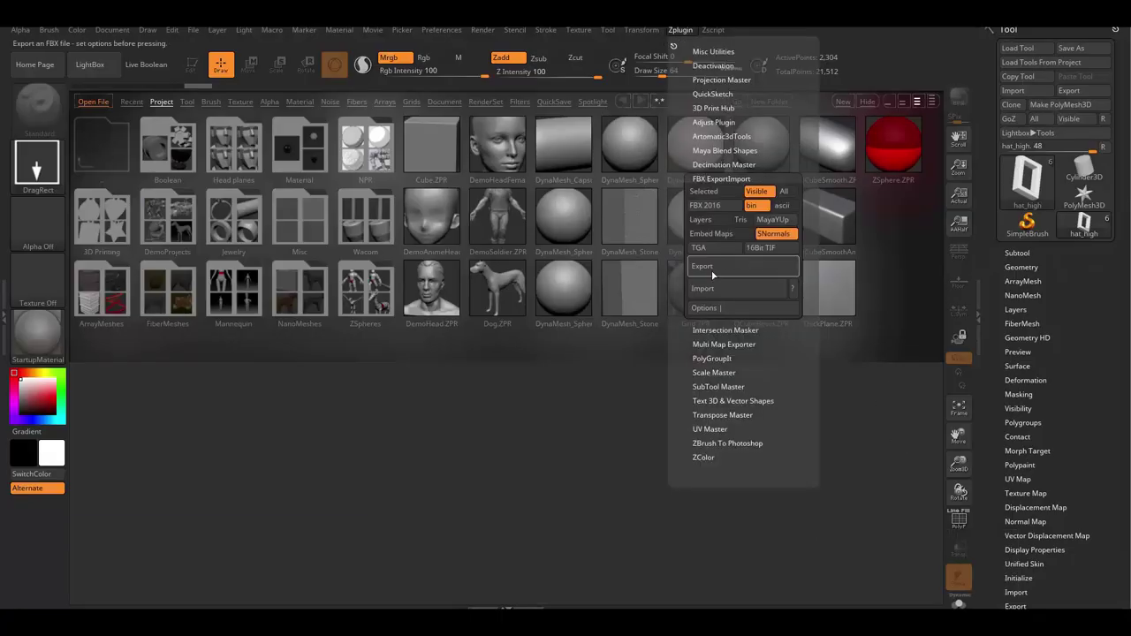
Enable perspective and subdivide the hat mesh one level.
{"action": "key", "text": "p"}
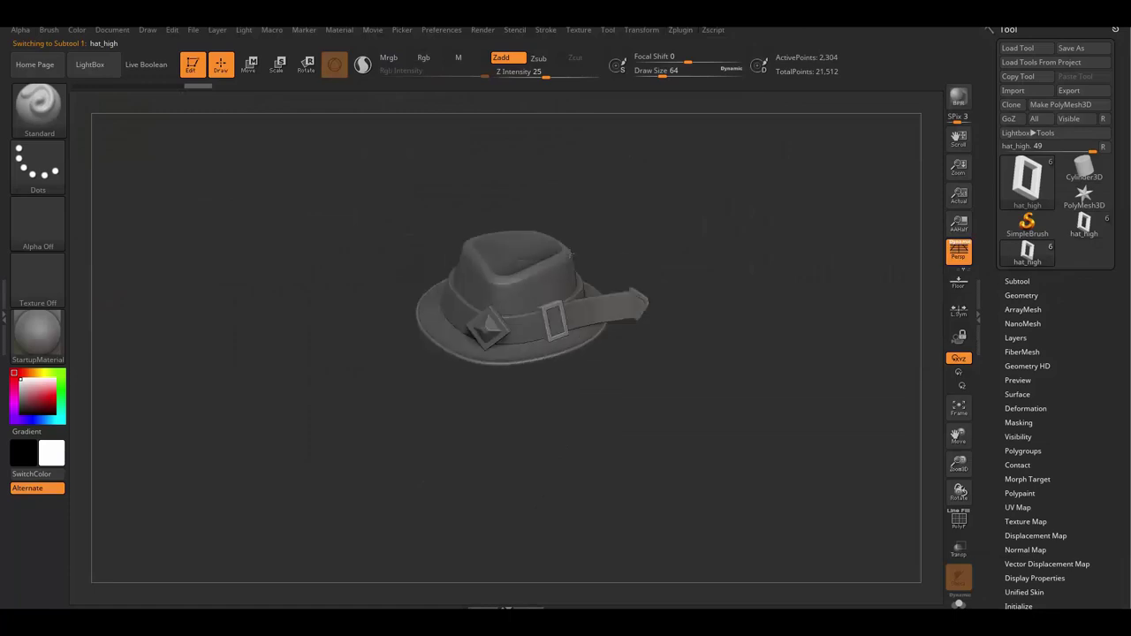
{"action": "left_click", "coordinate": [1022, 296]}
{"action": "left_click", "coordinate": [1019, 402]}
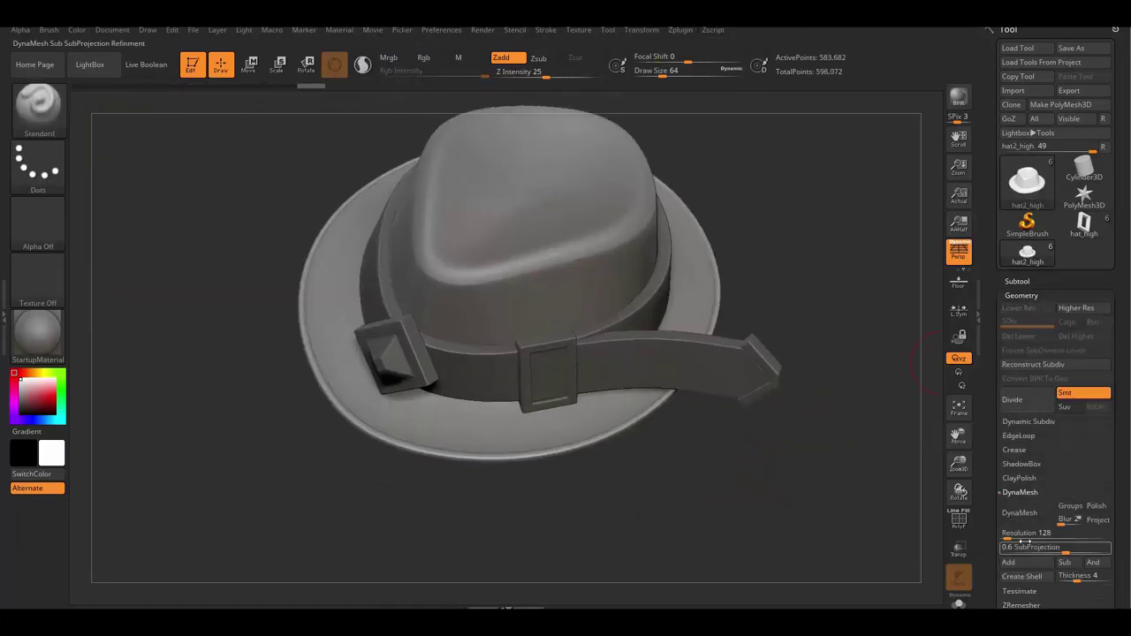
{"action": "left_click_drag", "start_coordinate": [621, 262], "coordinate": [149, 94]}
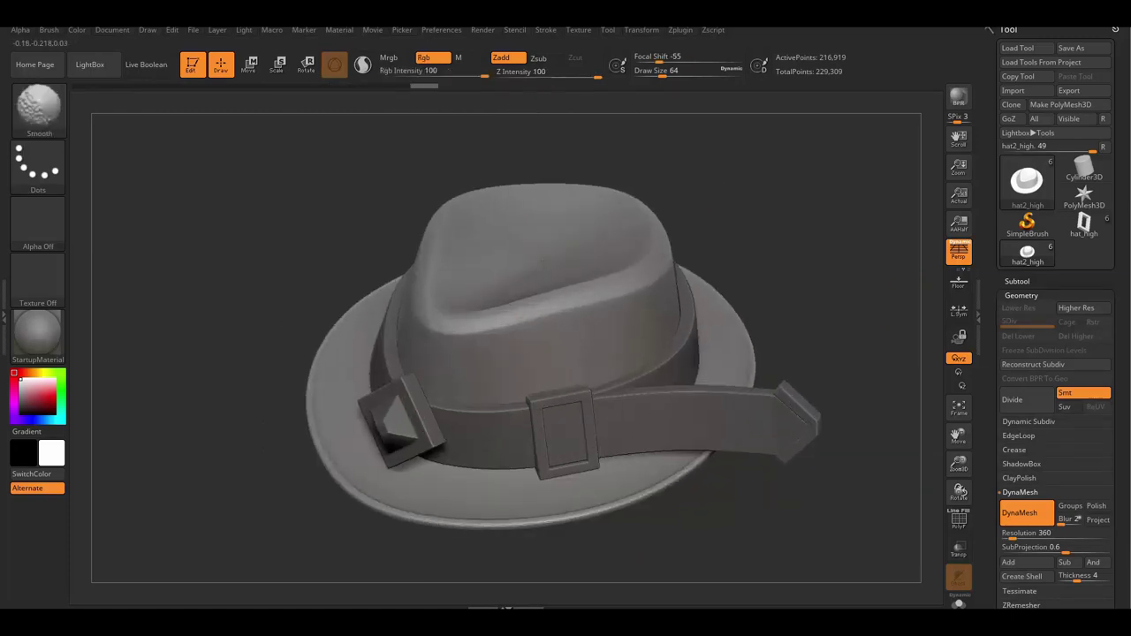
Load the Orb_Extrem_Poli brush from the LightBox brush collection.
{"action": "left_click", "coordinate": [89, 64]}
{"action": "left_click", "coordinate": [211, 101]}
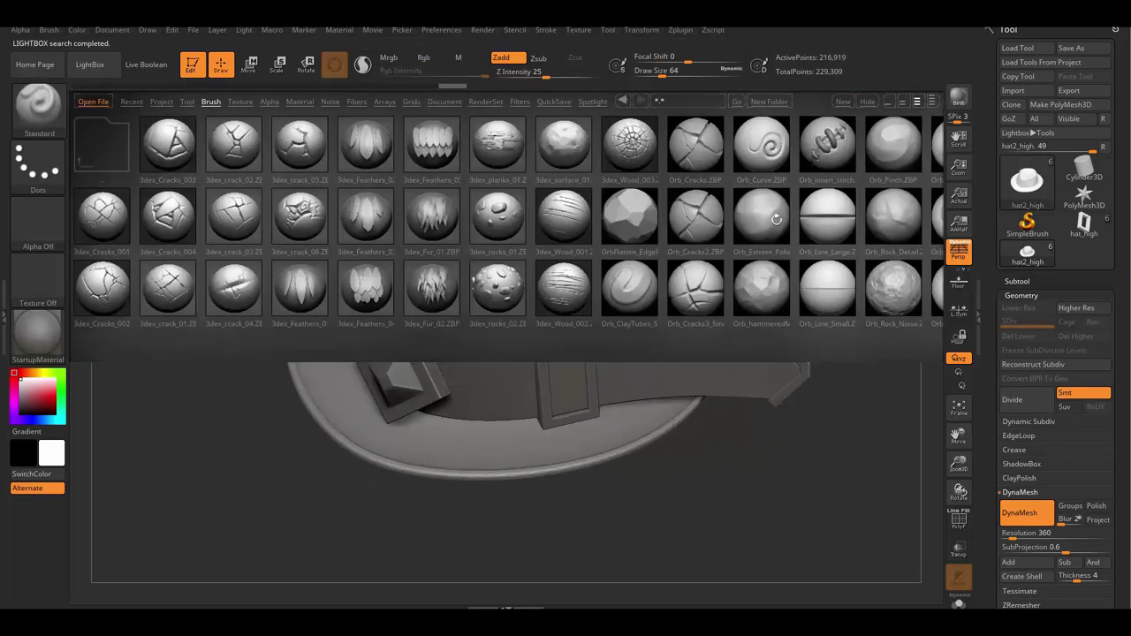
{"action": "double_click", "coordinate": [776, 219]}
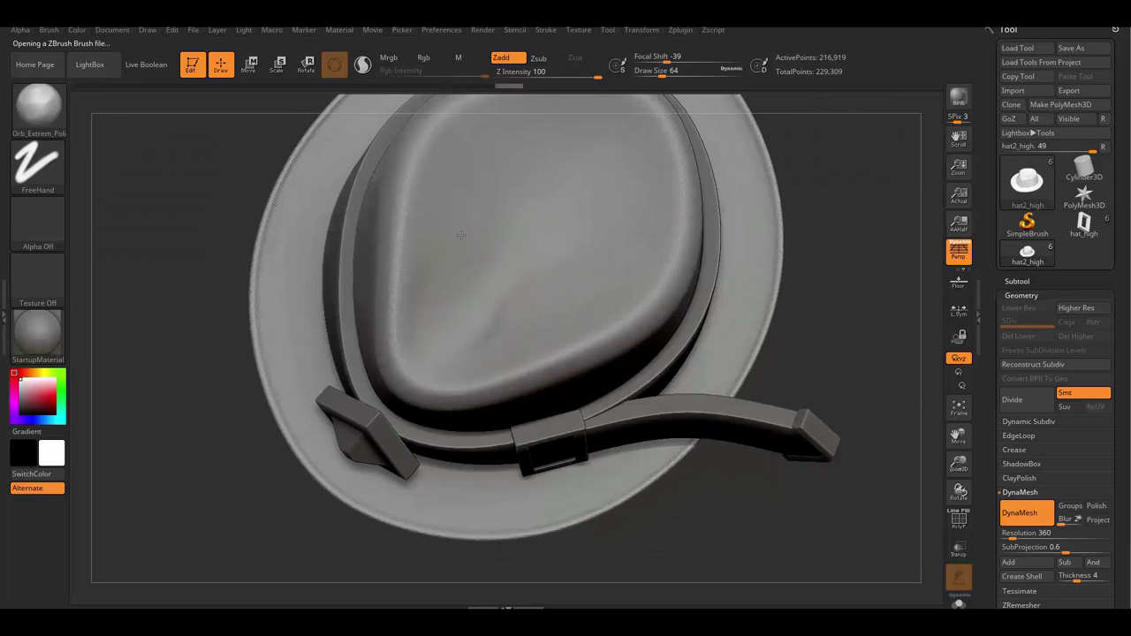
{"action": "mouse_move", "coordinate": [501, 237]}
{"action": "right_mouse_down"}
{"action": "mouse_move", "coordinate": [549, 271]}
{"action": "mouse_move", "coordinate": [454, 278]}
{"action": "mouse_move", "coordinate": [568, 269]}
{"action": "mouse_move", "coordinate": [475, 281]}
{"action": "mouse_move", "coordinate": [514, 291]}
{"action": "mouse_move", "coordinate": [480, 253]}
{"action": "mouse_move", "coordinate": [519, 230]}
{"action": "right_mouse_up"}
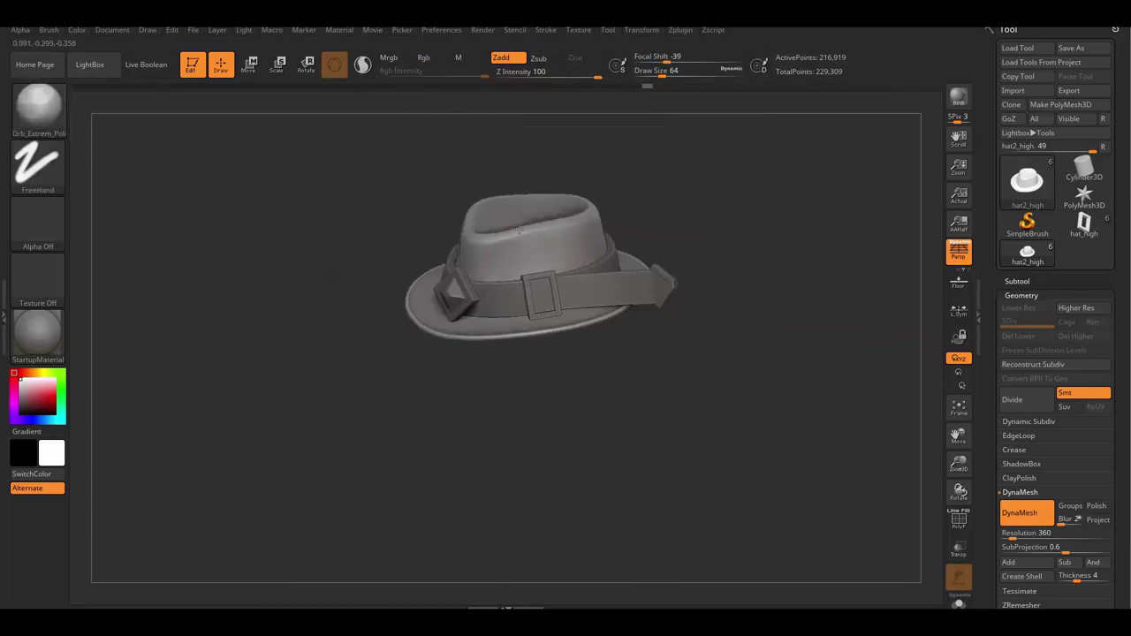
{"action": "mouse_move", "coordinate": [607, 255]}
{"action": "right_mouse_down"}
{"action": "mouse_move", "coordinate": [631, 222]}
{"action": "mouse_move", "coordinate": [524, 250]}
{"action": "mouse_move", "coordinate": [516, 264]}
{"action": "right_mouse_up"}
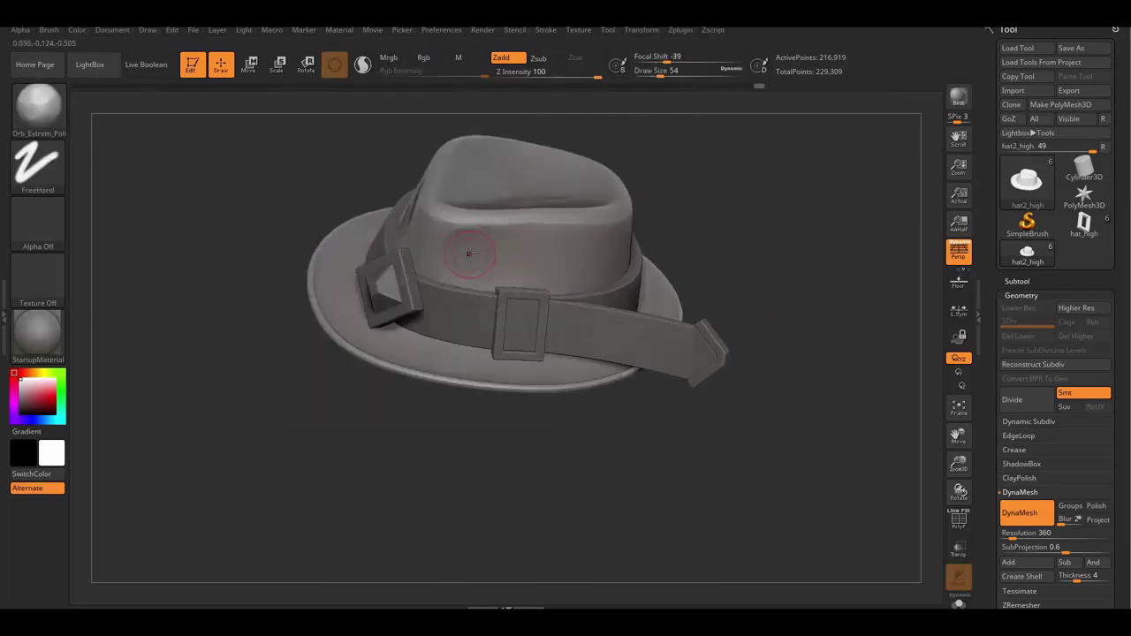
Switch to masking and work over the crown, checking it from above and at an angle.
{"action": "right_click_drag", "start_coordinate": [113, 97], "coordinate": [536, 194]}
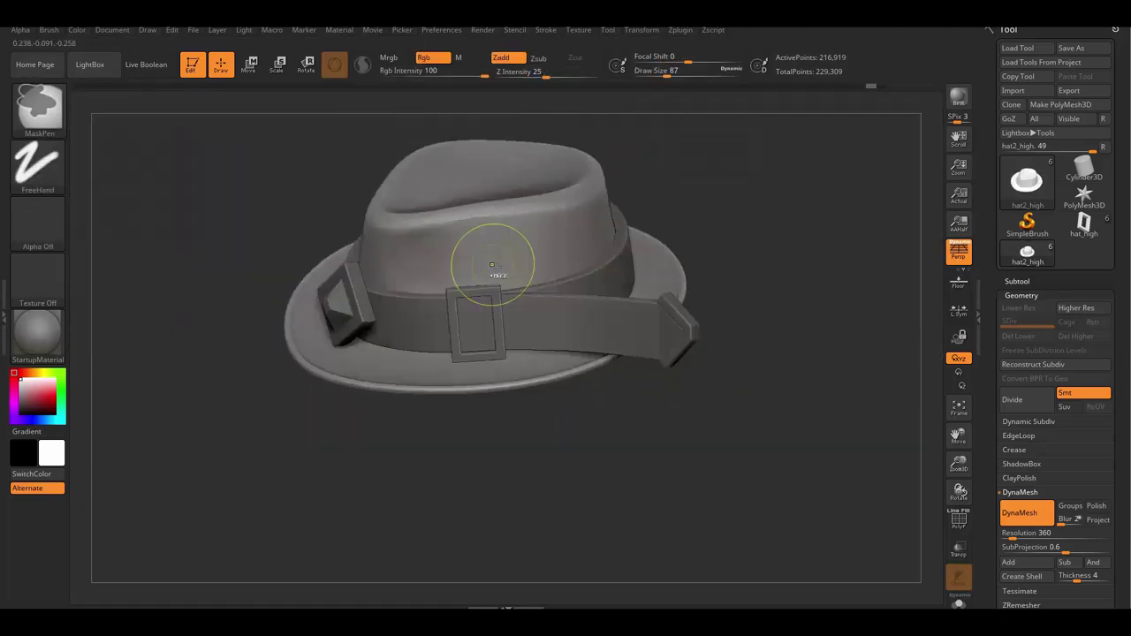
{"action": "key", "text": "ctrl"}
{"action": "mouse_move", "coordinate": [575, 229]}
{"action": "right_mouse_down"}
{"action": "mouse_move", "coordinate": [552, 252]}
{"action": "mouse_move", "coordinate": [466, 256]}
{"action": "mouse_move", "coordinate": [471, 323]}
{"action": "mouse_move", "coordinate": [543, 261]}
{"action": "mouse_move", "coordinate": [520, 327]}
{"action": "right_mouse_up"}
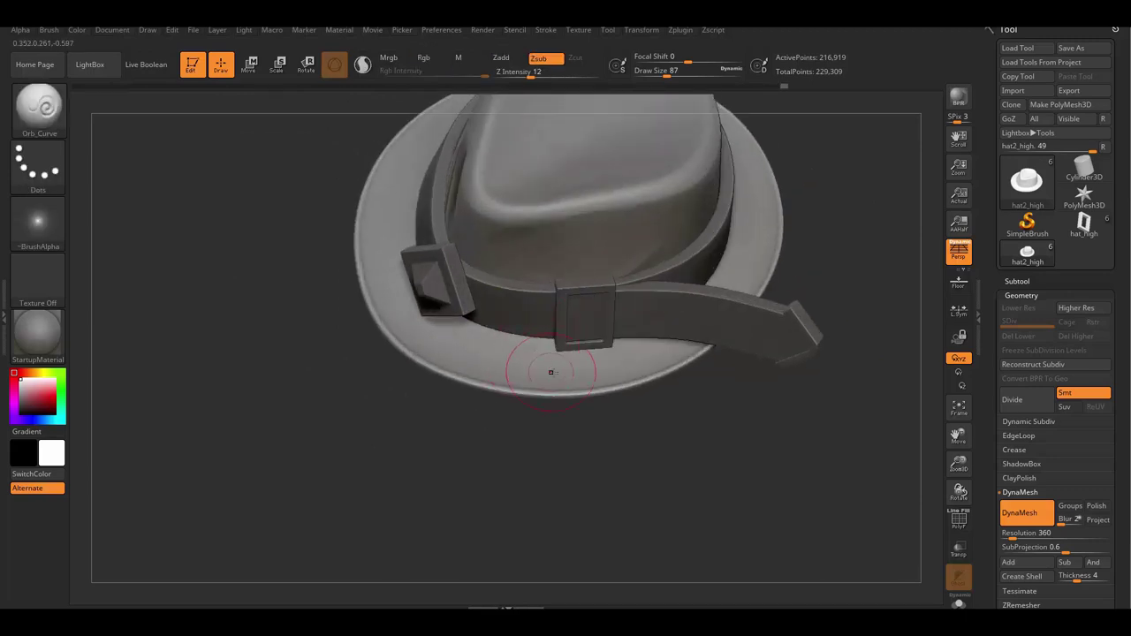
{"action": "mouse_move", "coordinate": [507, 380]}
{"action": "right_mouse_down"}
{"action": "mouse_move", "coordinate": [595, 299]}
{"action": "mouse_move", "coordinate": [643, 291]}
{"action": "right_mouse_up"}
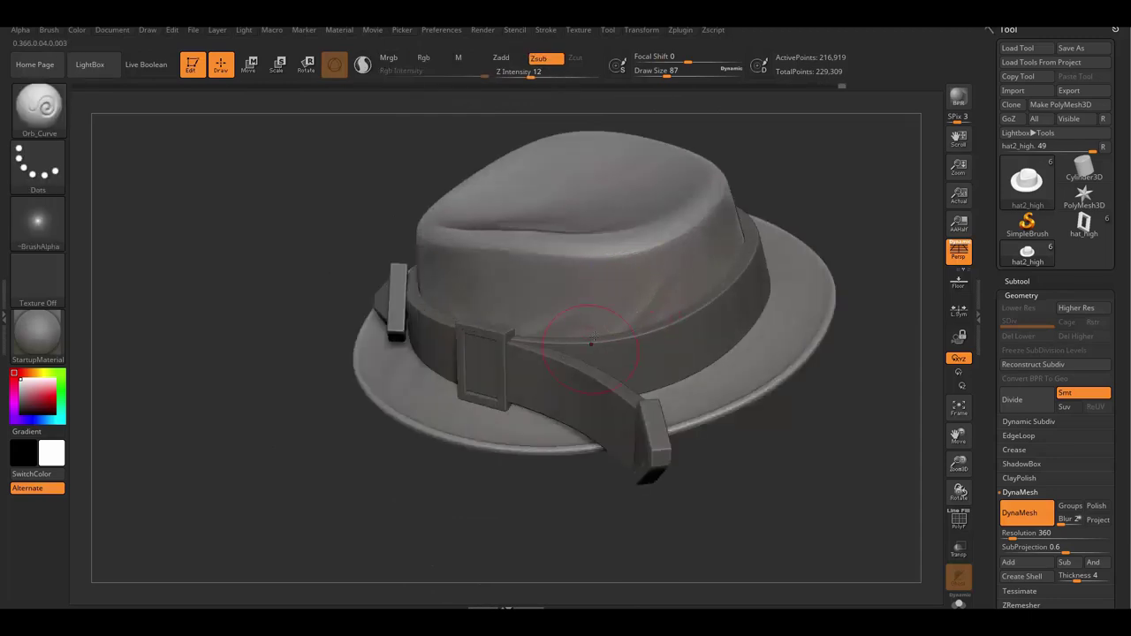
{"action": "mouse_move", "coordinate": [591, 342]}
{"action": "right_mouse_down"}
{"action": "mouse_move", "coordinate": [528, 300]}
{"action": "mouse_move", "coordinate": [682, 186]}
{"action": "mouse_move", "coordinate": [651, 222]}
{"action": "mouse_move", "coordinate": [581, 259]}
{"action": "right_mouse_up"}
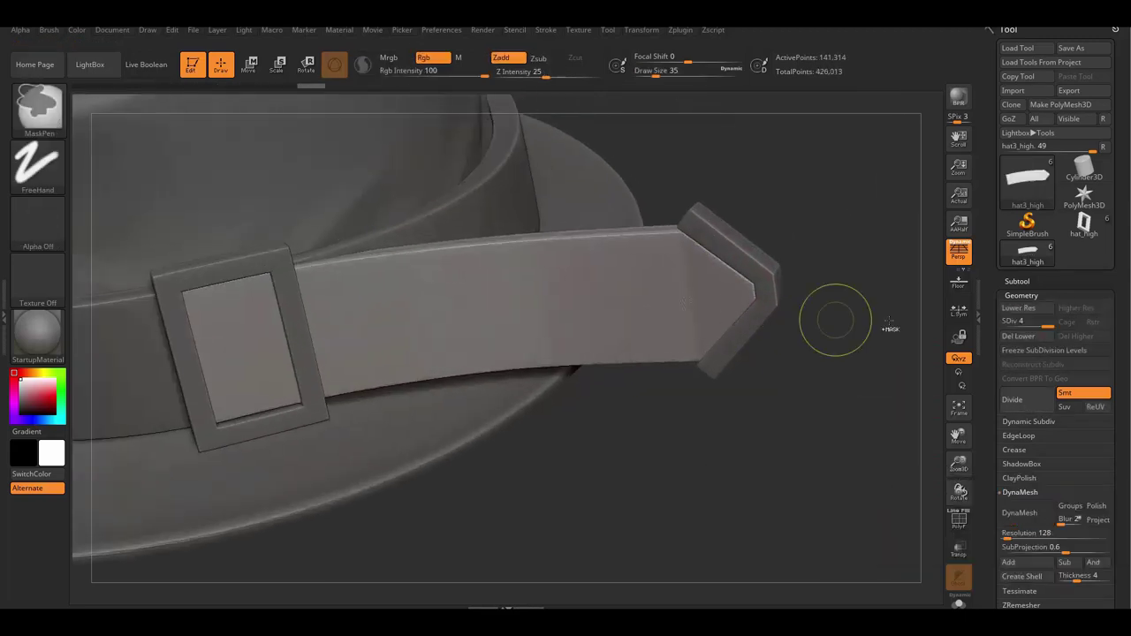
DynaMesh the strap piece, then the gem buckle at higher resolution.
{"action": "left_click", "coordinate": [1021, 514]}
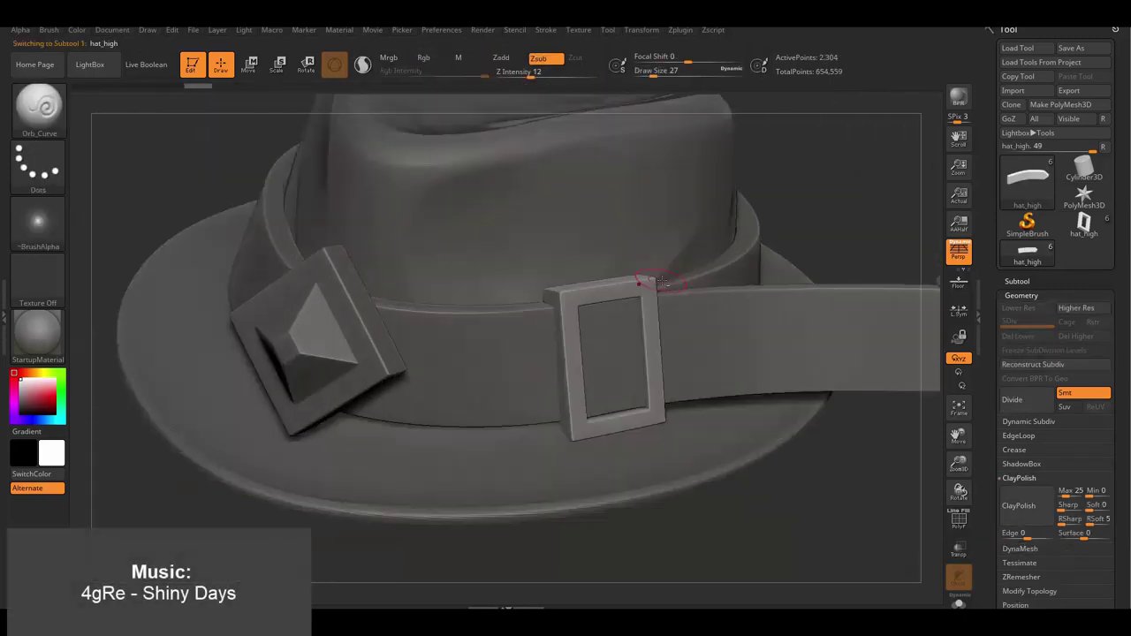
{"action": "key", "text": "b"}
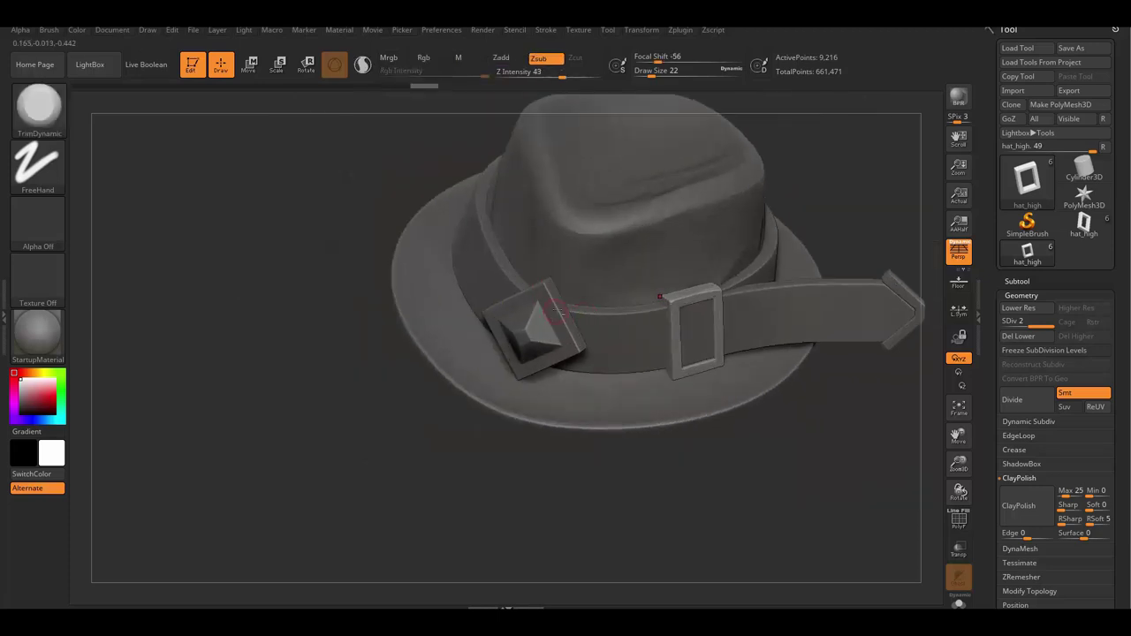
{"action": "left_click", "coordinate": [1020, 549]}
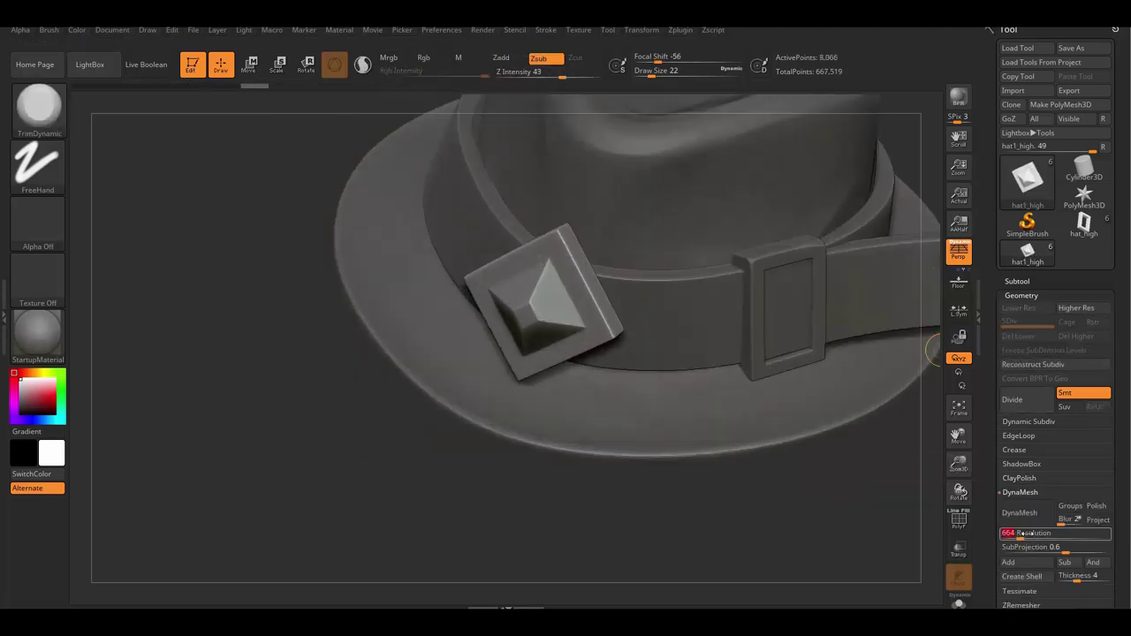
{"action": "left_click", "coordinate": [1019, 512]}
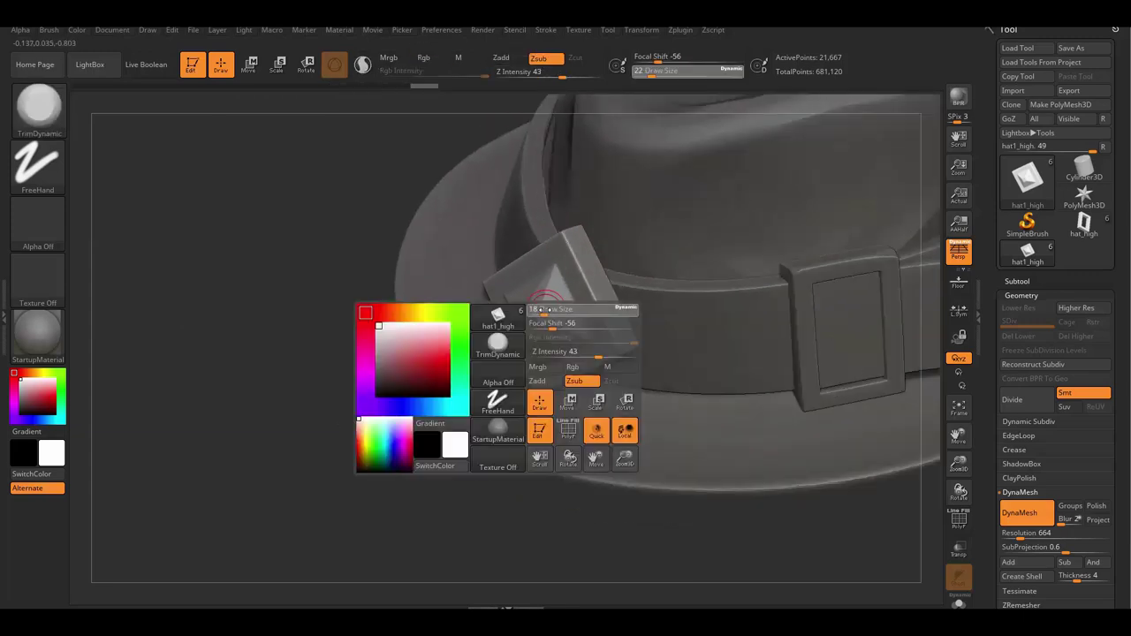
{"action": "left_click_drag", "start_coordinate": [528, 315], "coordinate": [501, 298]}
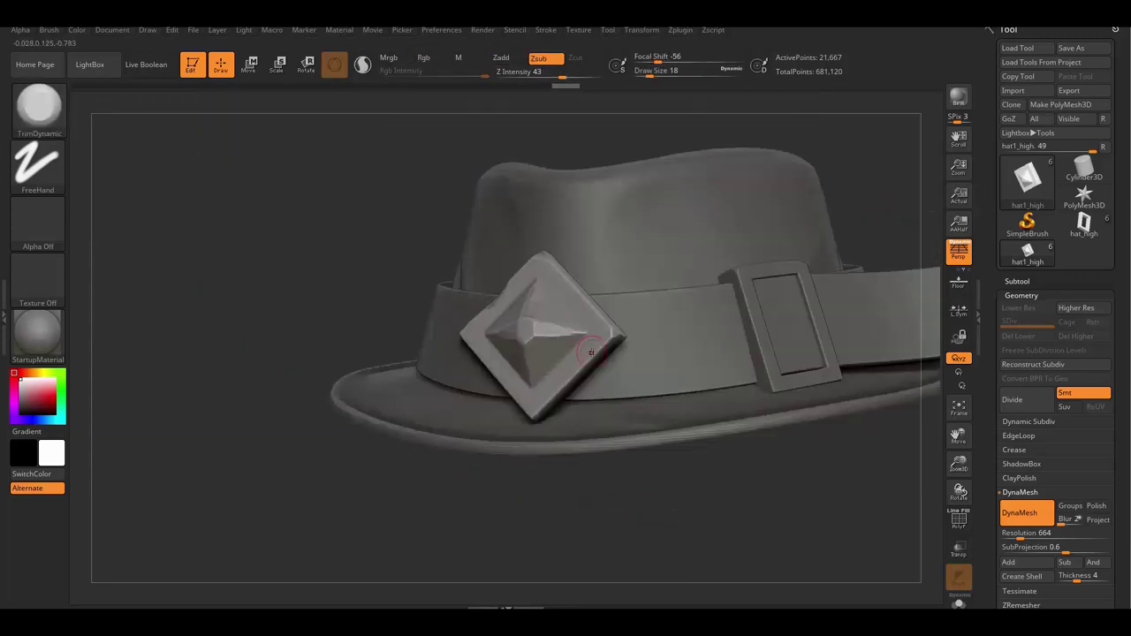
{"action": "mouse_move", "coordinate": [516, 293]}
{"action": "left_mouse_down"}
{"action": "mouse_move", "coordinate": [565, 299]}
{"action": "mouse_move", "coordinate": [557, 302]}
{"action": "left_mouse_up"}
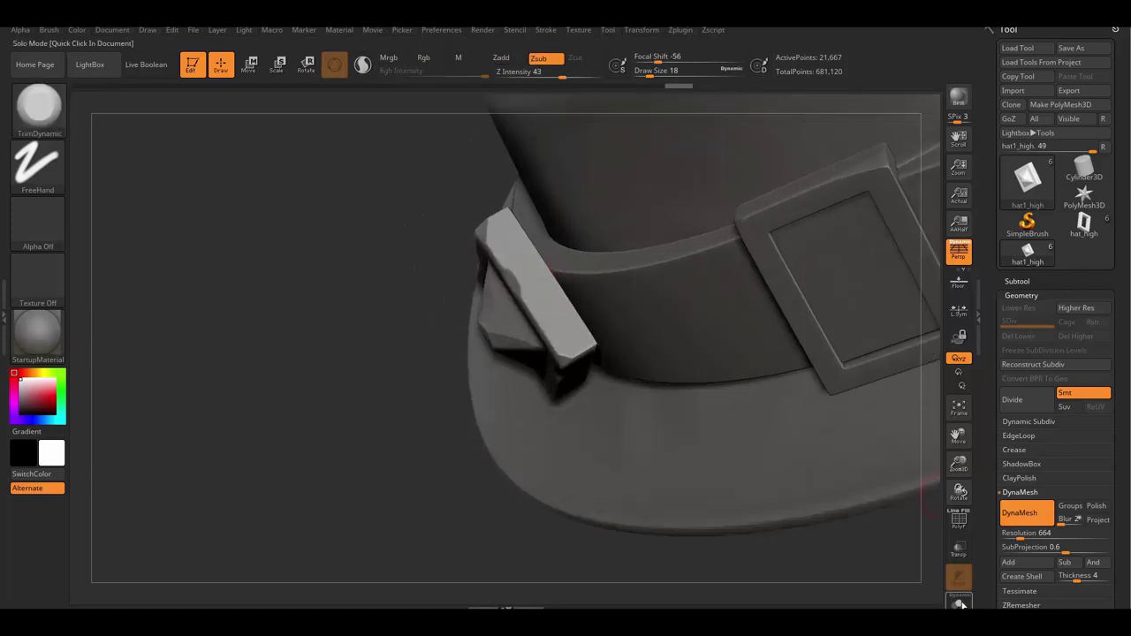
Solo the buckle, select the hat2_high crown, and export the model as FBX.
{"action": "key", "text": "alt+s"}
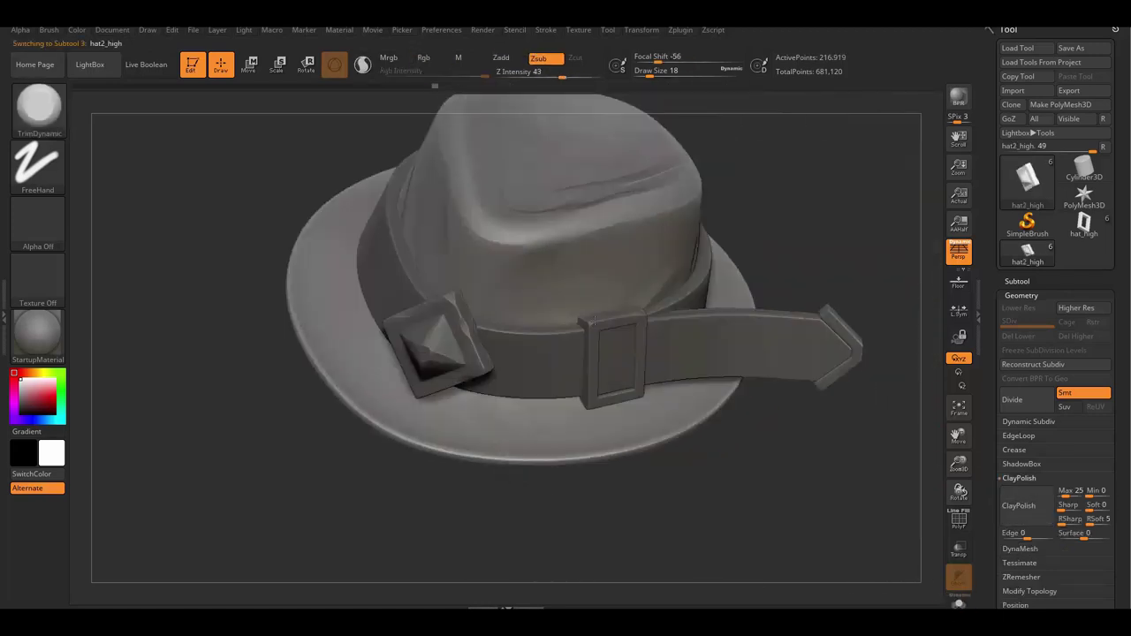
{"action": "left_click", "coordinate": [636, 288], "text": "alt"}
{"action": "left_click_drag", "start_coordinate": [636, 288], "coordinate": [689, 245]}
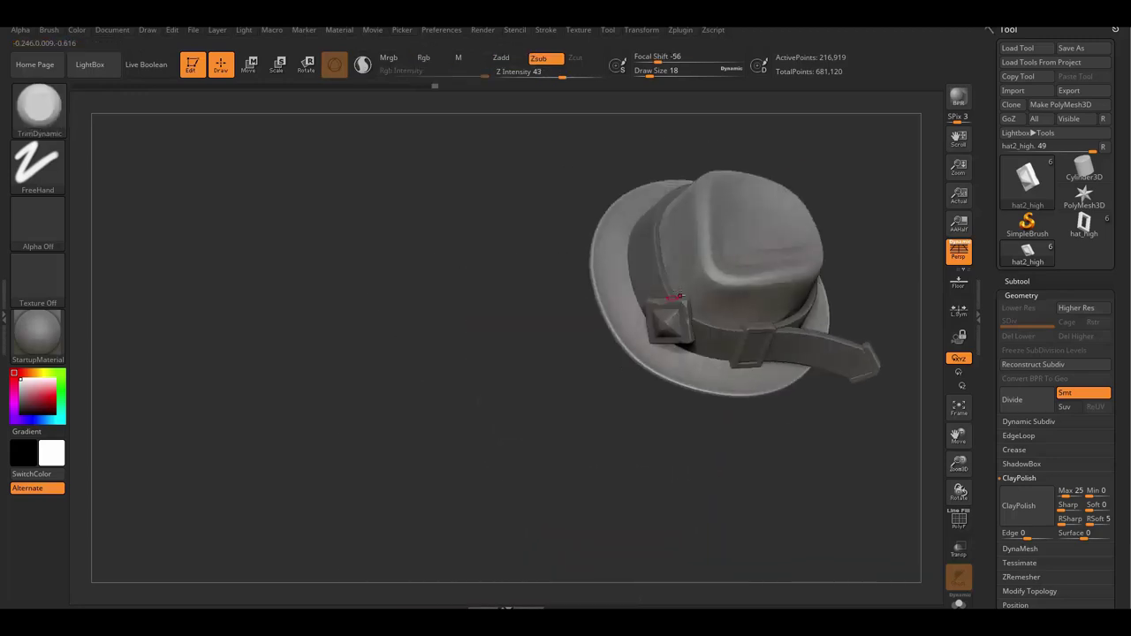
{"action": "left_click", "coordinate": [680, 29]}
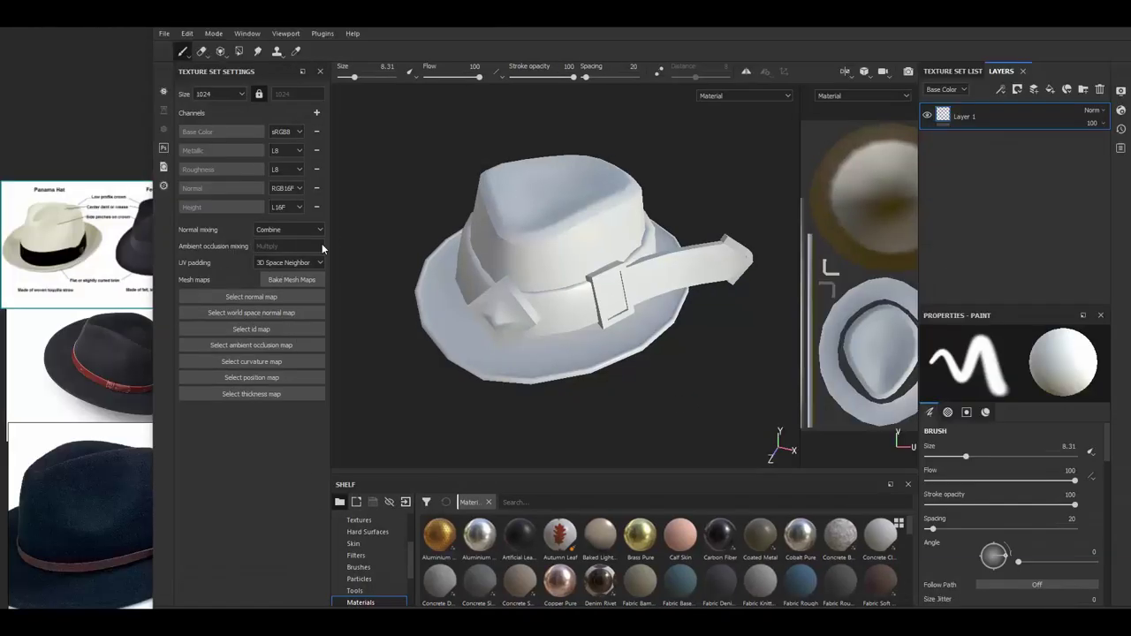
Bake normal, curvature, position, thickness and ambient occlusion maps from hat_high.fbx.
{"action": "double_click", "coordinate": [657, 237]}
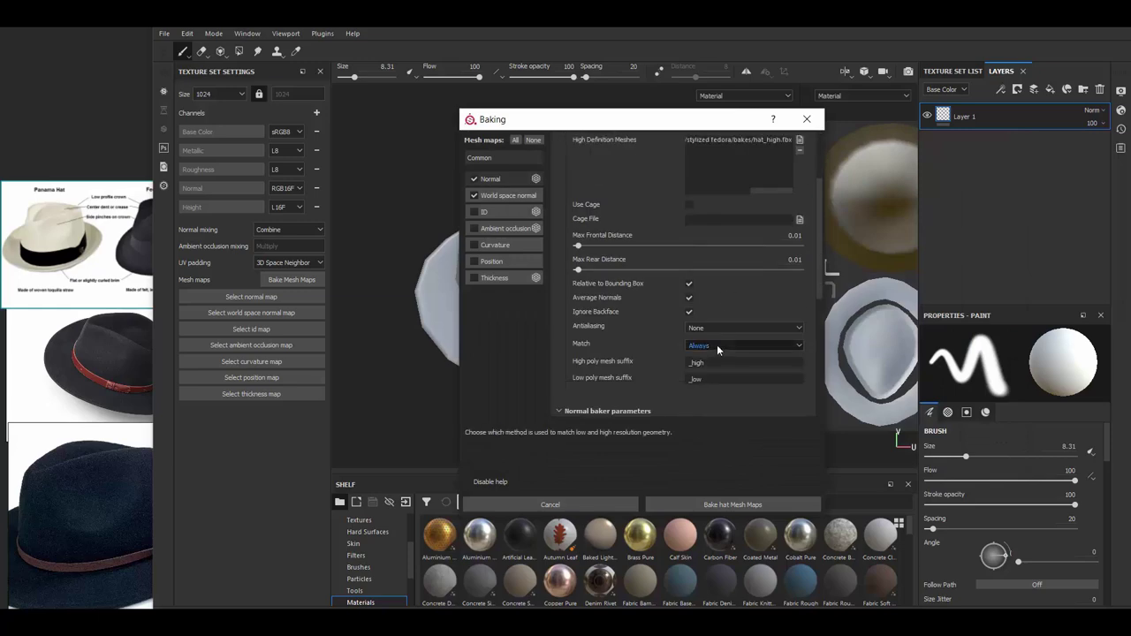
{"action": "left_click", "coordinate": [733, 505]}
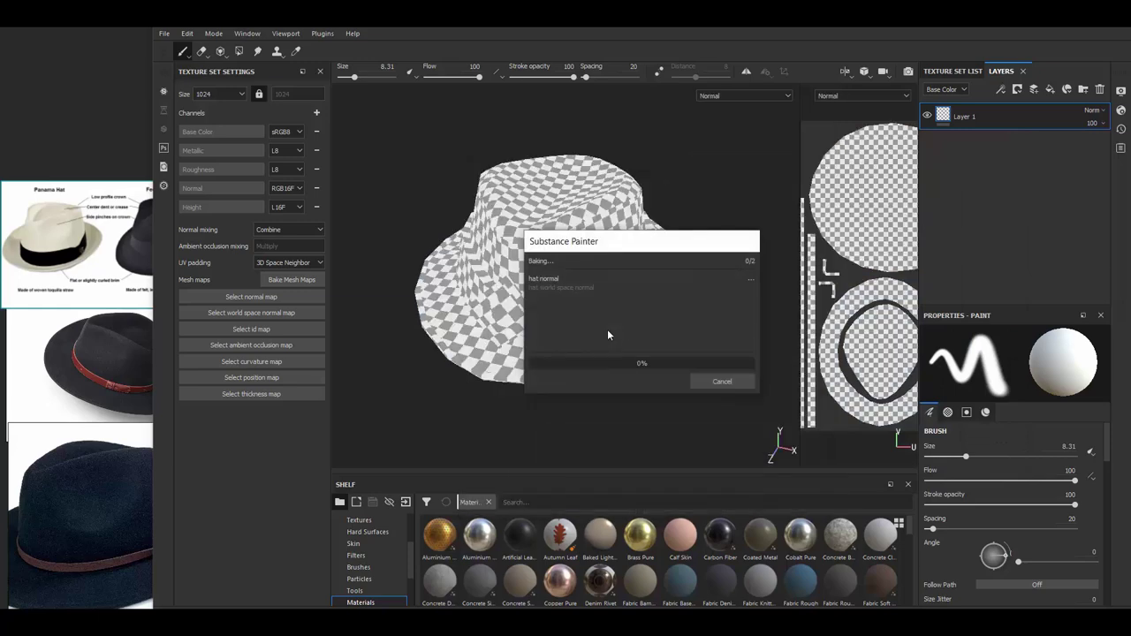
{"action": "left_click", "coordinate": [292, 279]}
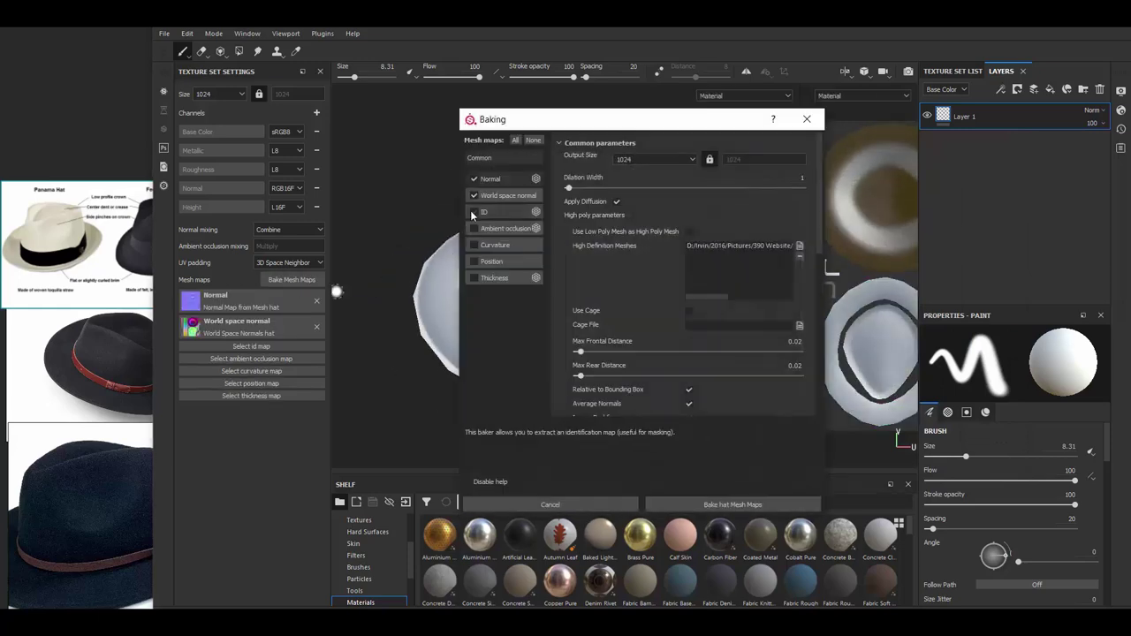
{"action": "left_click", "coordinate": [474, 260]}
{"action": "scroll", "coordinate": [665, 279], "scroll_direction": "down", "scroll_amount": 5}
{"action": "left_click", "coordinate": [733, 504]}
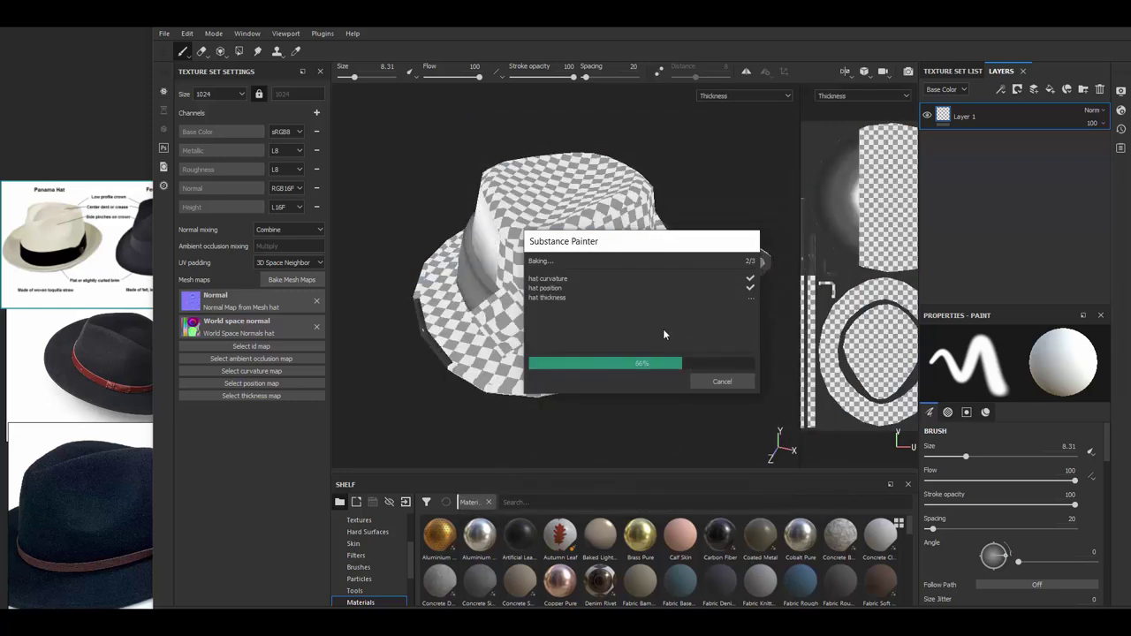
{"action": "left_click", "coordinate": [292, 280]}
{"action": "key", "text": "Return"}
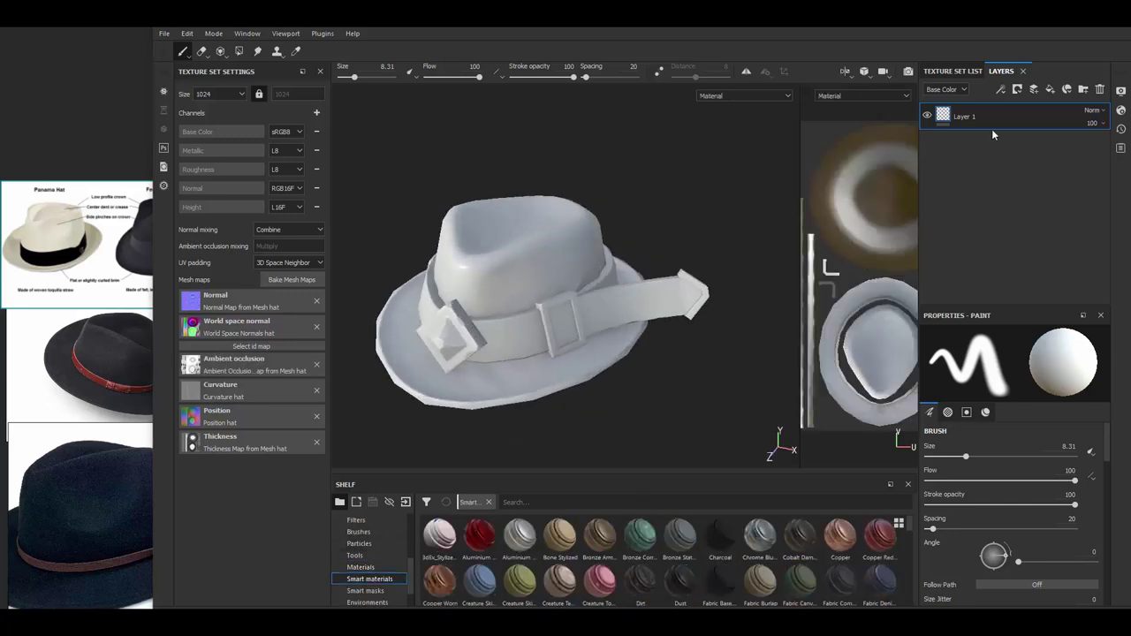
Apply the stylized smart material and deepen the Base_Color layer's blue.
{"action": "left_click_drag", "start_coordinate": [533, 299], "coordinate": [533, 299]}
{"action": "left_click", "coordinate": [981, 256]}
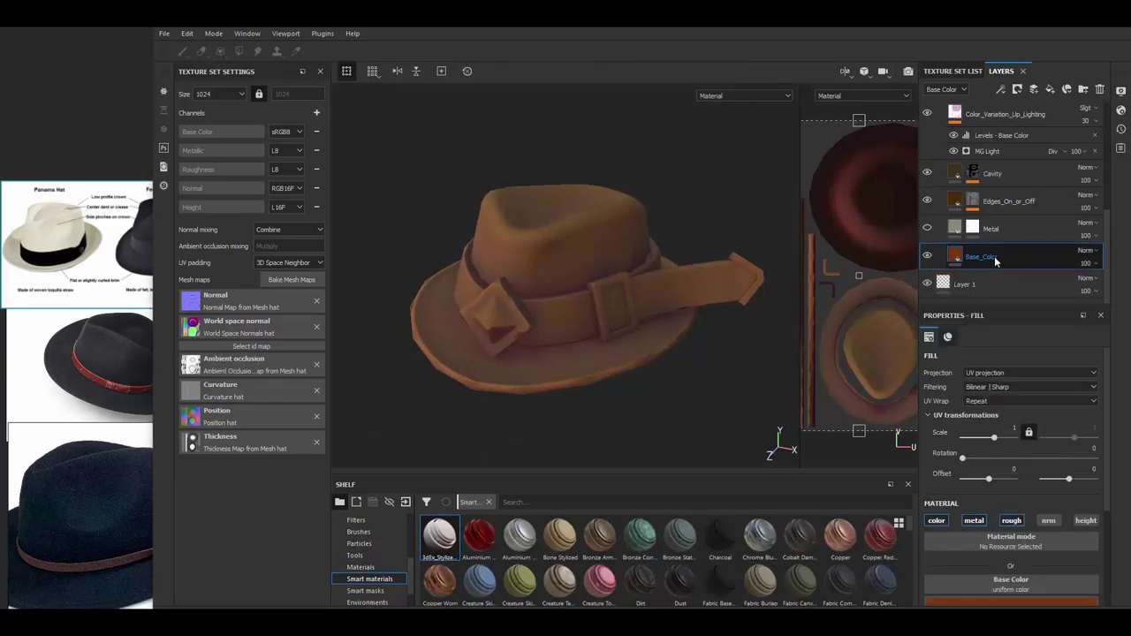
{"action": "left_click", "coordinate": [1013, 567]}
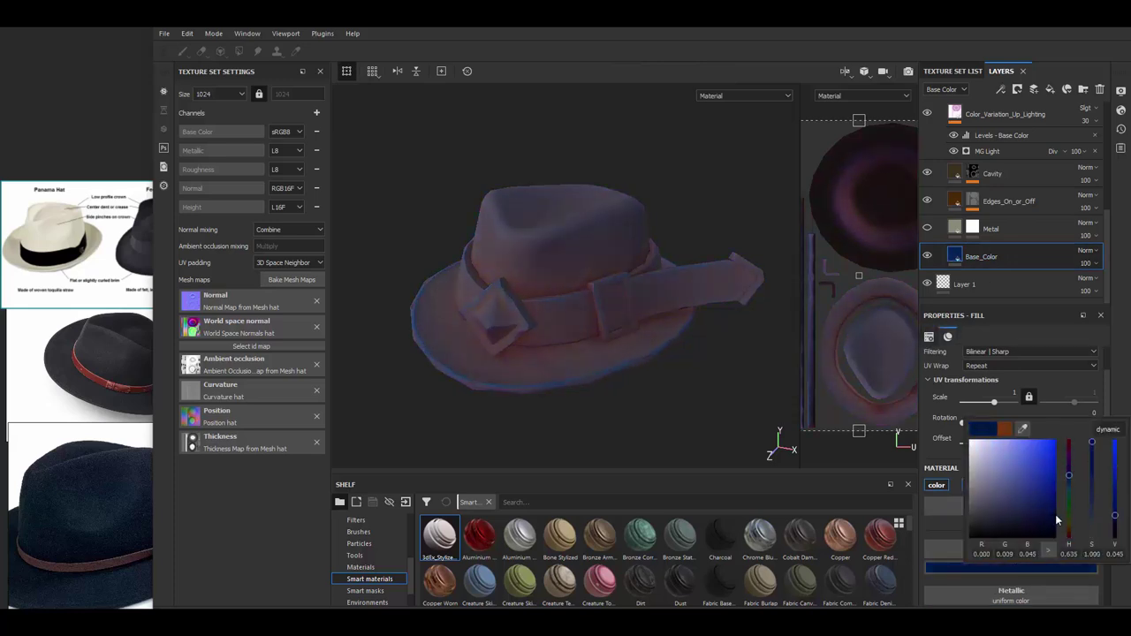
{"action": "left_click", "coordinate": [927, 203]}
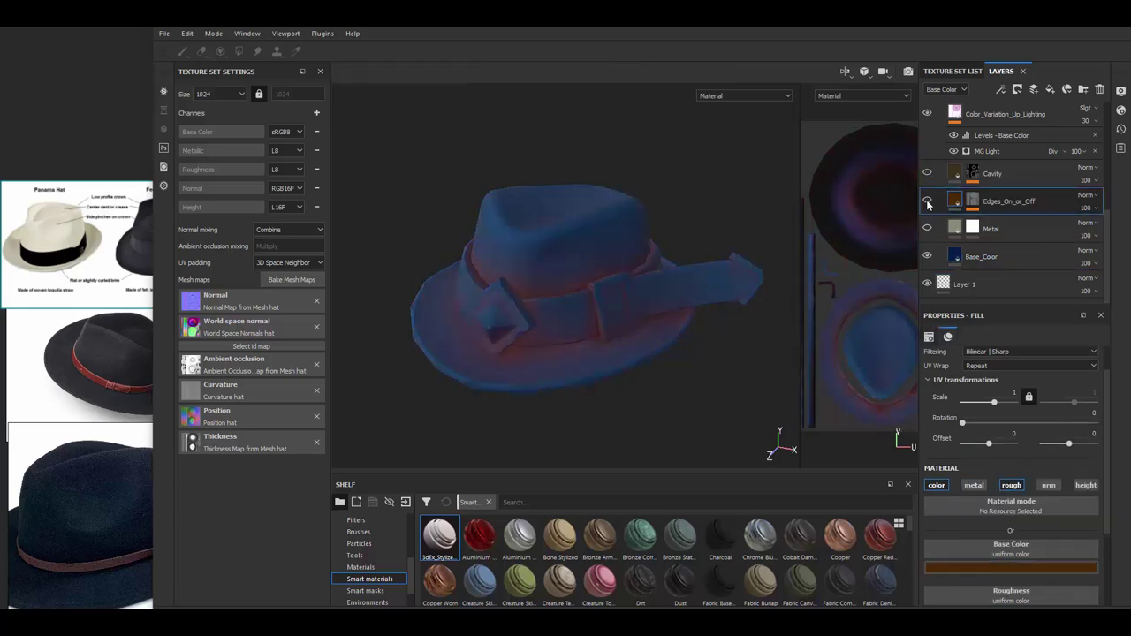
{"action": "left_click", "coordinate": [1016, 257]}
{"action": "left_click", "coordinate": [1048, 568]}
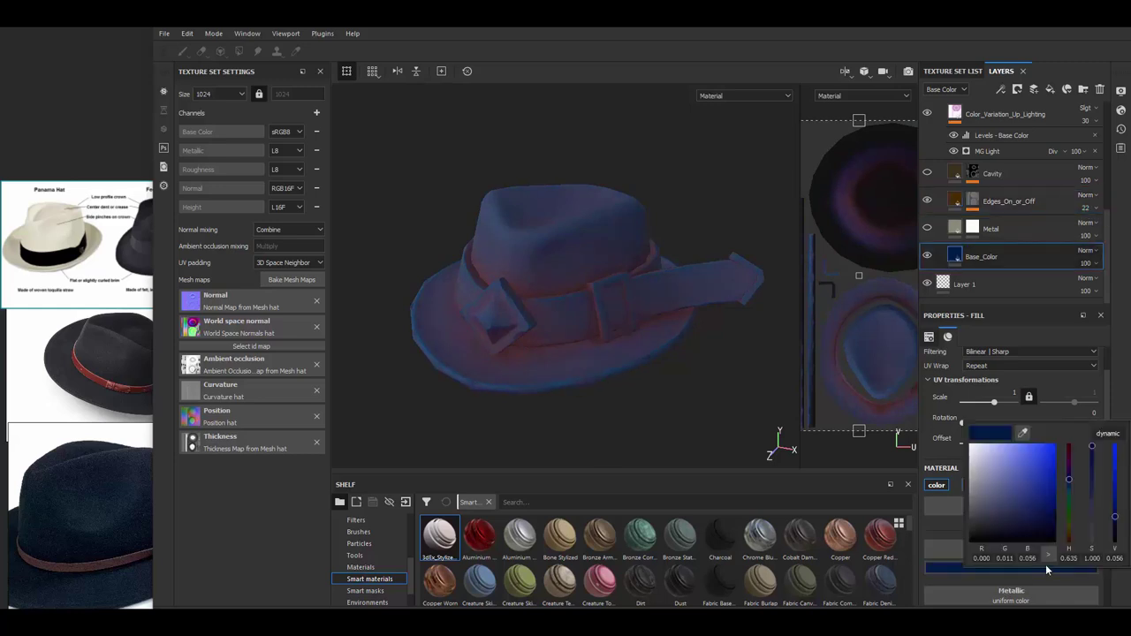
Set the occlusion layer's colour to near black and check the base colour shading.
{"action": "scroll", "coordinate": [1007, 203], "scroll_direction": "up", "scroll_amount": 2}
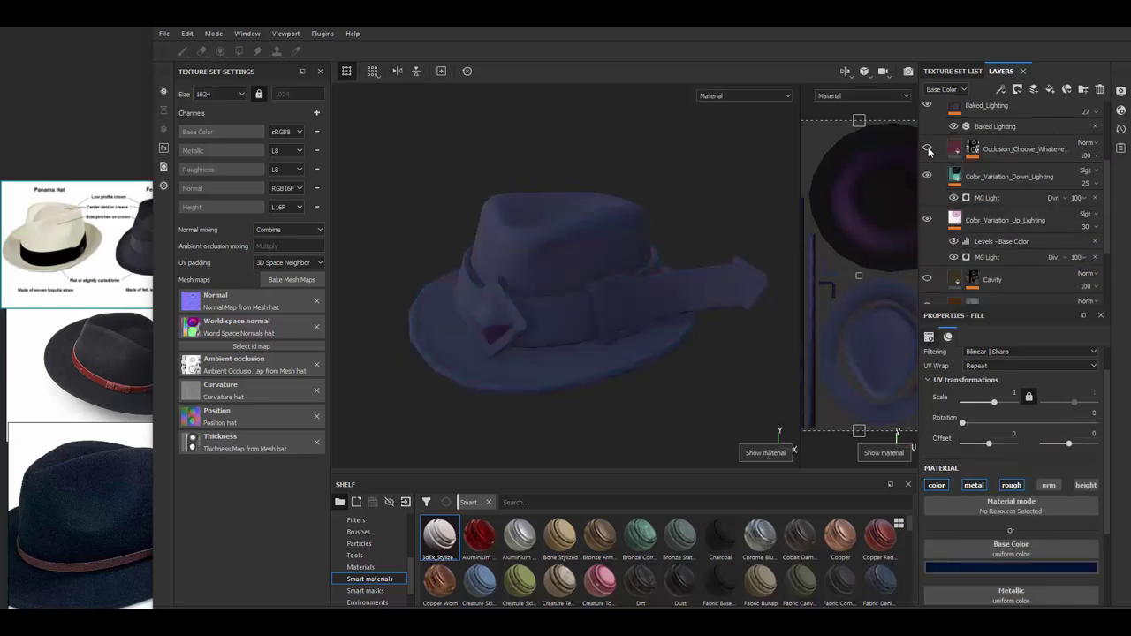
{"action": "left_click", "coordinate": [953, 149]}
{"action": "left_click", "coordinate": [1011, 568]}
{"action": "left_click_drag", "start_coordinate": [999, 532], "coordinate": [993, 536]}
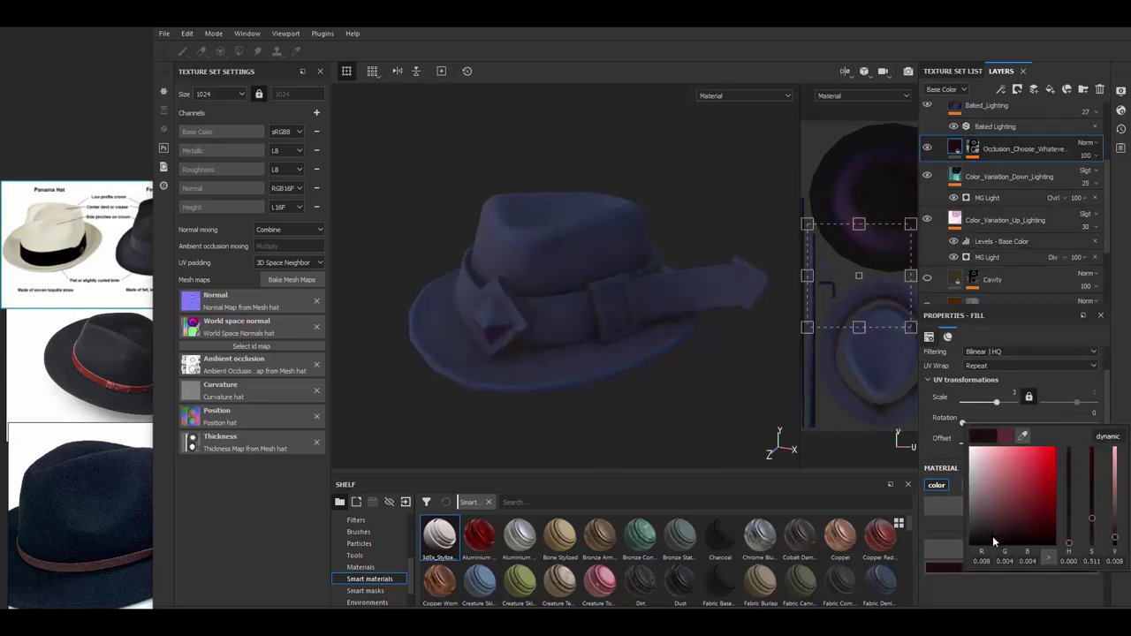
{"action": "mouse_move", "coordinate": [574, 309]}
{"action": "left_mouse_down", "text": "alt"}
{"action": "mouse_move", "coordinate": [651, 311]}
{"action": "mouse_move", "coordinate": [640, 312]}
{"action": "left_mouse_up", "text": "alt"}
{"action": "key", "text": "c"}
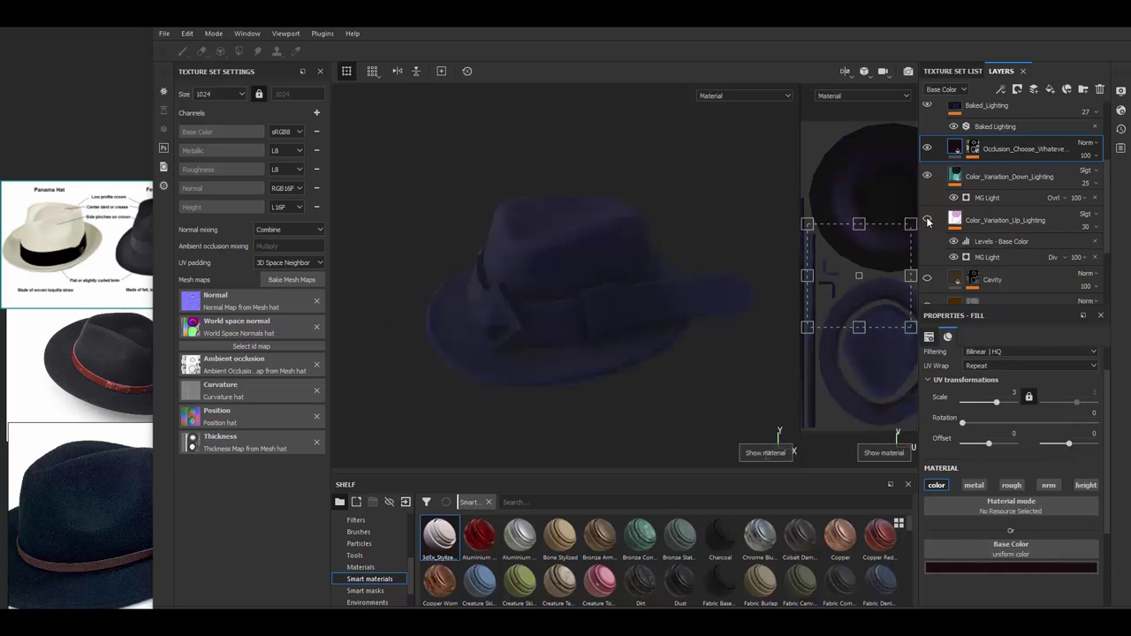
{"action": "left_click_drag", "start_coordinate": [688, 282], "coordinate": [671, 285], "text": "alt"}
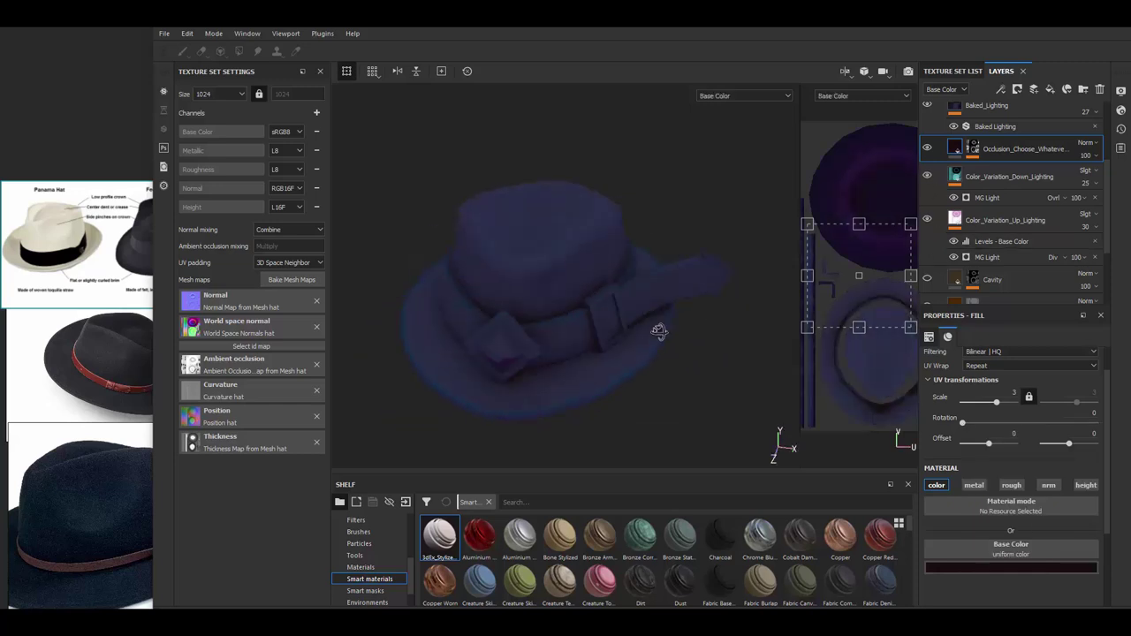
{"action": "left_click_drag", "start_coordinate": [657, 328], "coordinate": [598, 209], "text": "alt"}
Re-enable the upward lighting variation with its opacity lowered from 30 to about 16.
{"action": "left_click", "coordinate": [927, 219]}
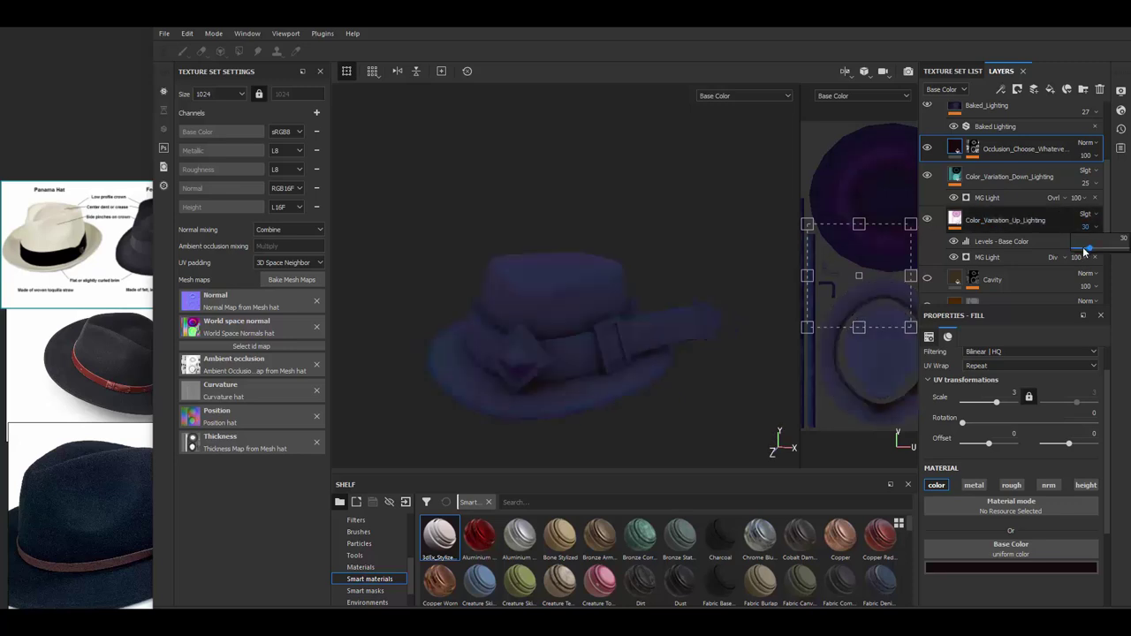
{"action": "left_click_drag", "start_coordinate": [1085, 226], "coordinate": [1084, 251]}
{"action": "left_click_drag", "start_coordinate": [651, 278], "coordinate": [672, 281], "text": "alt"}
{"action": "scroll", "coordinate": [931, 199], "scroll_direction": "down", "scroll_amount": 3}
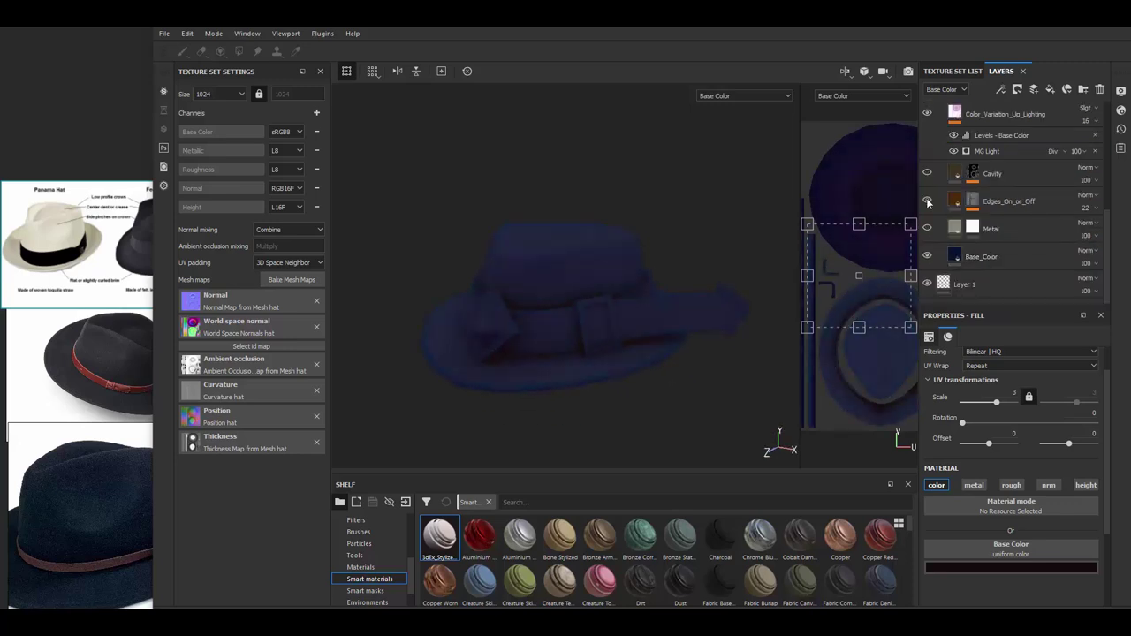
{"action": "key", "text": "m"}
Duplicate the Base_Color layer and give the copy a reddish-brown colour.
{"action": "left_click", "coordinate": [923, 201]}
{"action": "left_click", "coordinate": [947, 91]}
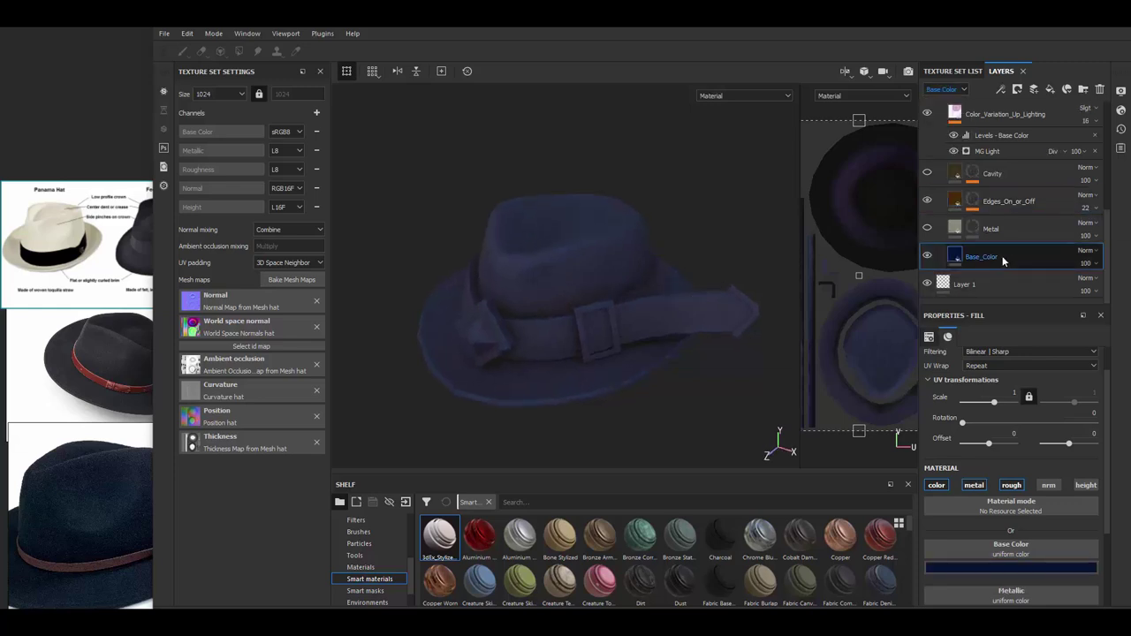
{"action": "key", "text": "ctrl+d"}
{"action": "left_click", "coordinate": [1011, 567]}
{"action": "left_click", "coordinate": [1023, 435]}
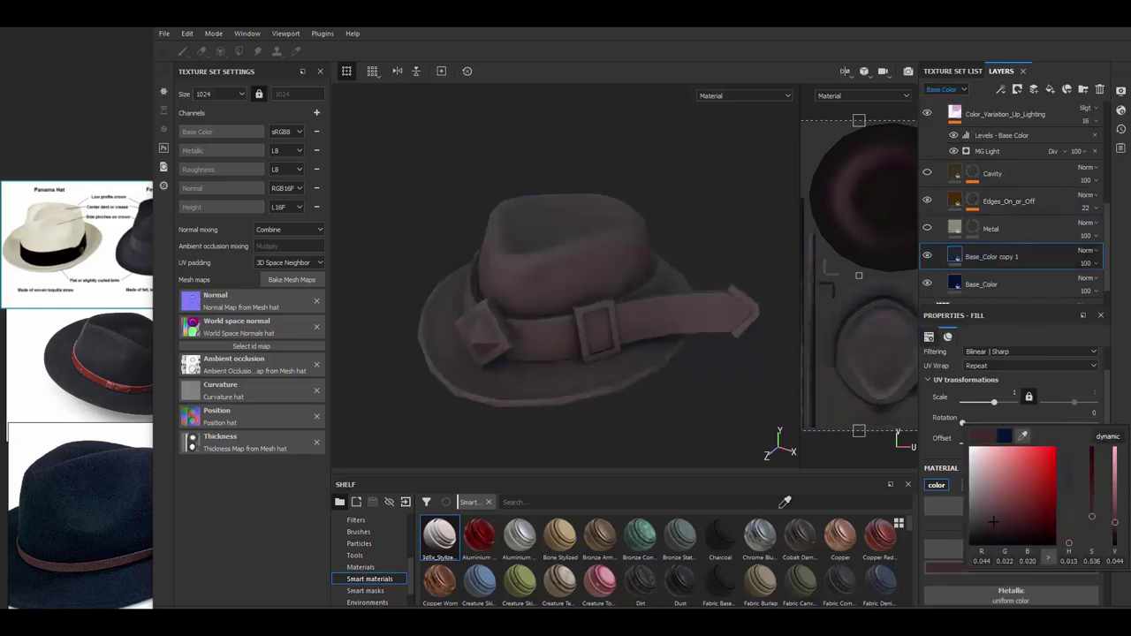
Mask the brown copy to the strap only and deepen it to a saturated dark red.
{"action": "right_click", "coordinate": [972, 257]}
{"action": "left_click", "coordinate": [1009, 340]}
{"action": "left_click_drag", "start_coordinate": [730, 323], "coordinate": [166, 42], "text": "alt"}
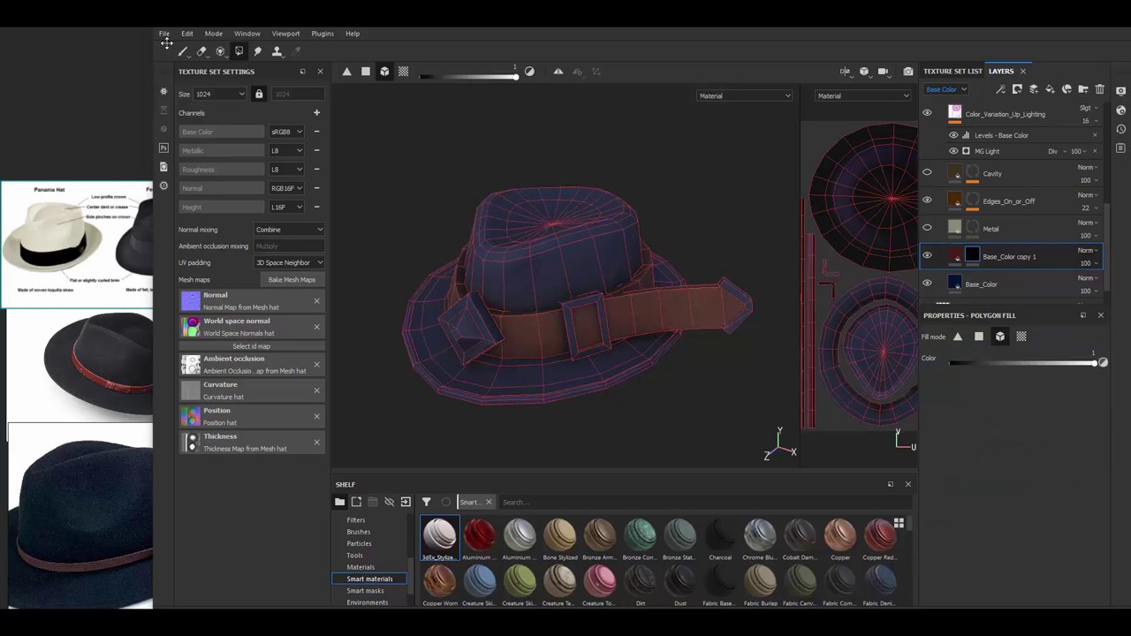
{"action": "left_click", "coordinate": [955, 256]}
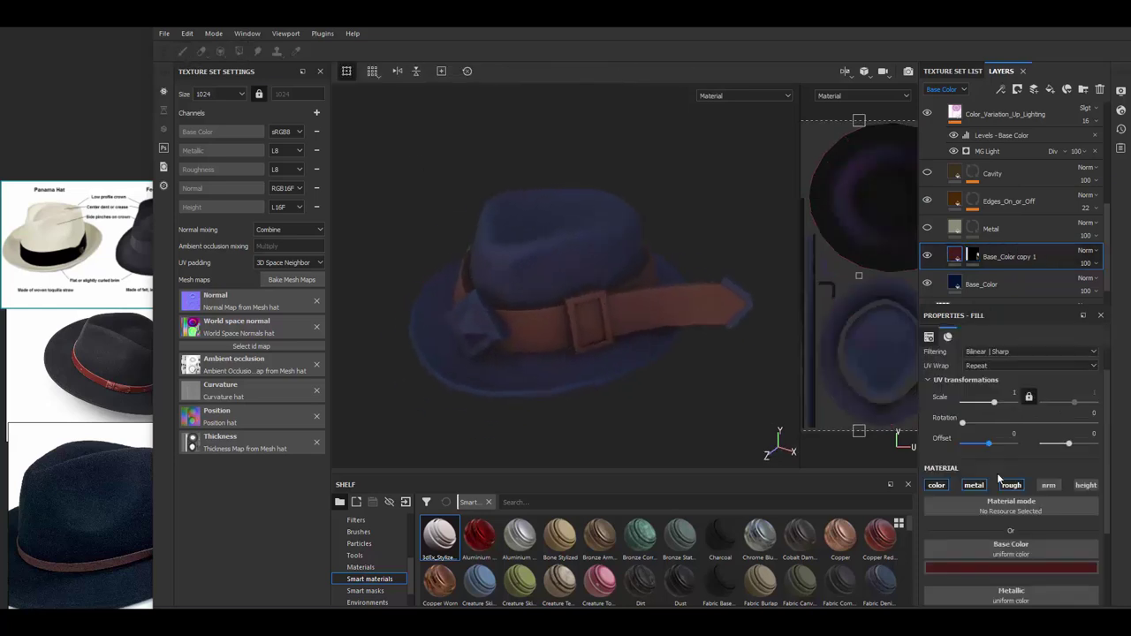
{"action": "left_click", "coordinate": [1016, 565]}
{"action": "left_click_drag", "start_coordinate": [1029, 441], "coordinate": [1070, 544]}
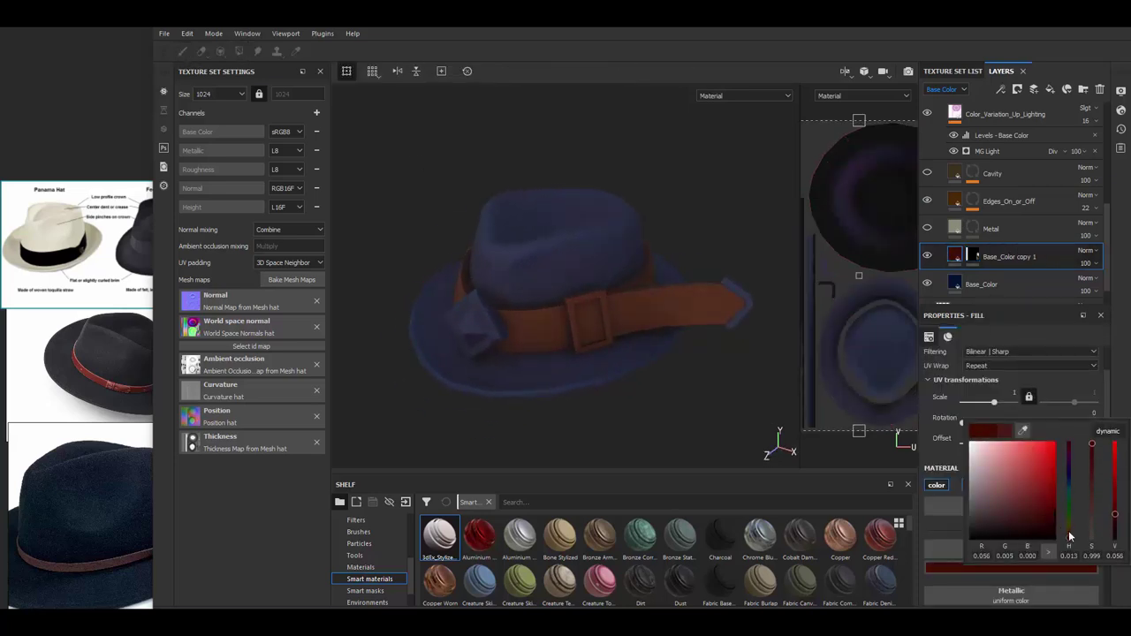
Recolour the Metal layer dark brown with slightly raised roughness.
{"action": "left_click", "coordinate": [972, 228]}
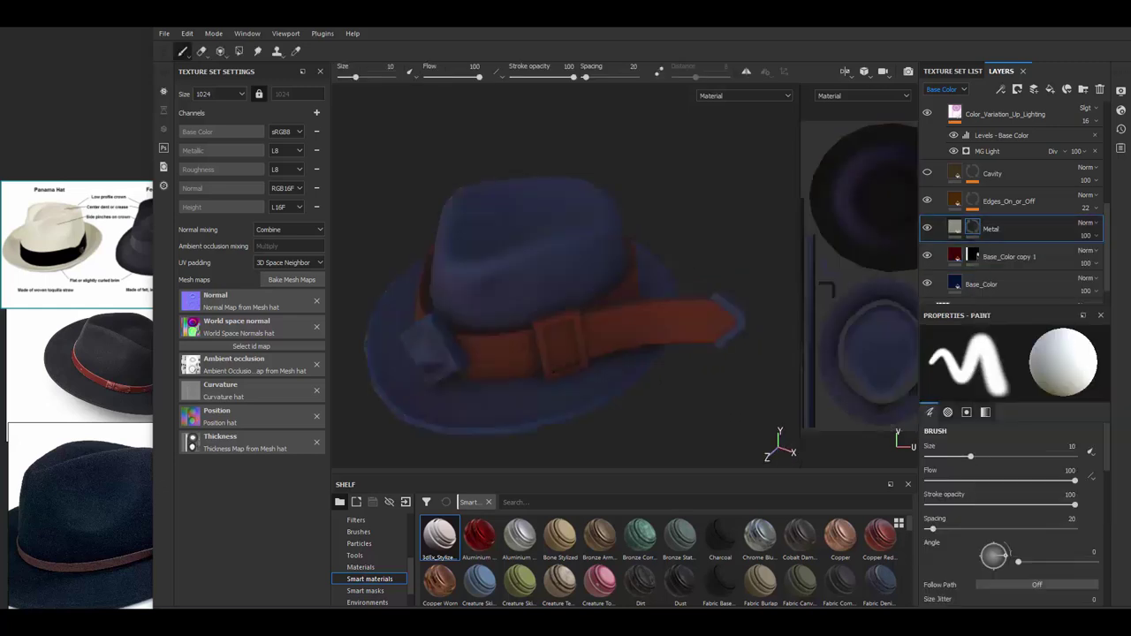
{"action": "key", "text": "4"}
{"action": "left_click", "coordinate": [955, 228]}
{"action": "left_click", "coordinate": [987, 463]}
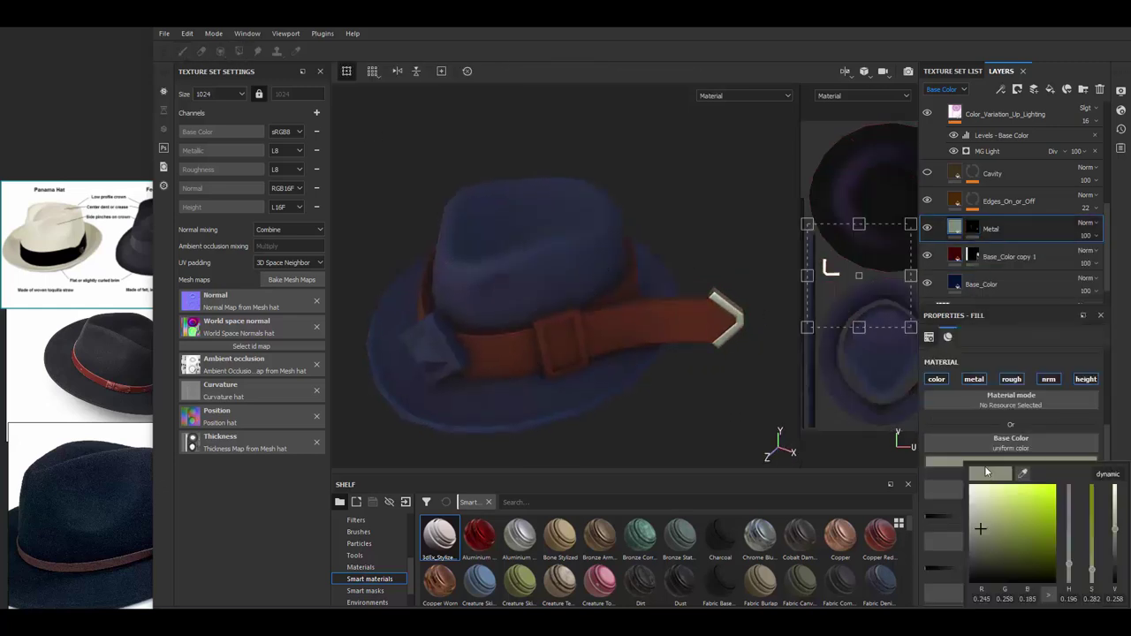
{"action": "left_click", "coordinate": [1004, 573]}
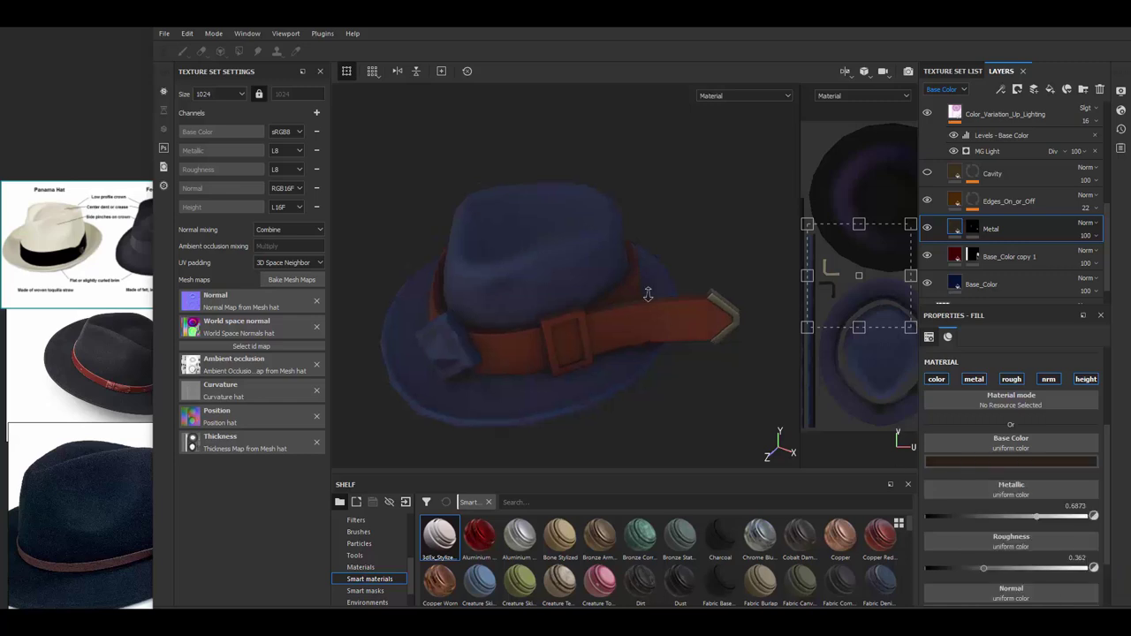
{"action": "left_click_drag", "start_coordinate": [999, 567], "coordinate": [1005, 567]}
{"action": "left_click_drag", "start_coordinate": [769, 318], "coordinate": [737, 281], "text": "alt"}
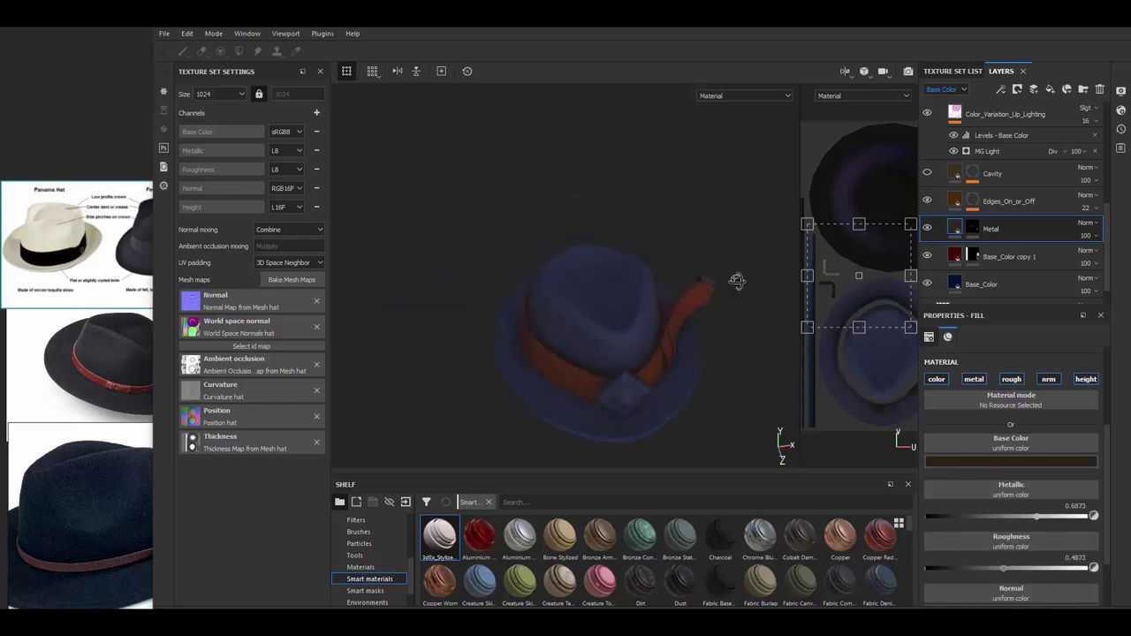
Duplicate the Metal layer, keeping the copy's brown base colour.
{"action": "right_click", "coordinate": [956, 224]}
{"action": "left_click", "coordinate": [1040, 235]}
{"action": "left_click", "coordinate": [1008, 461]}
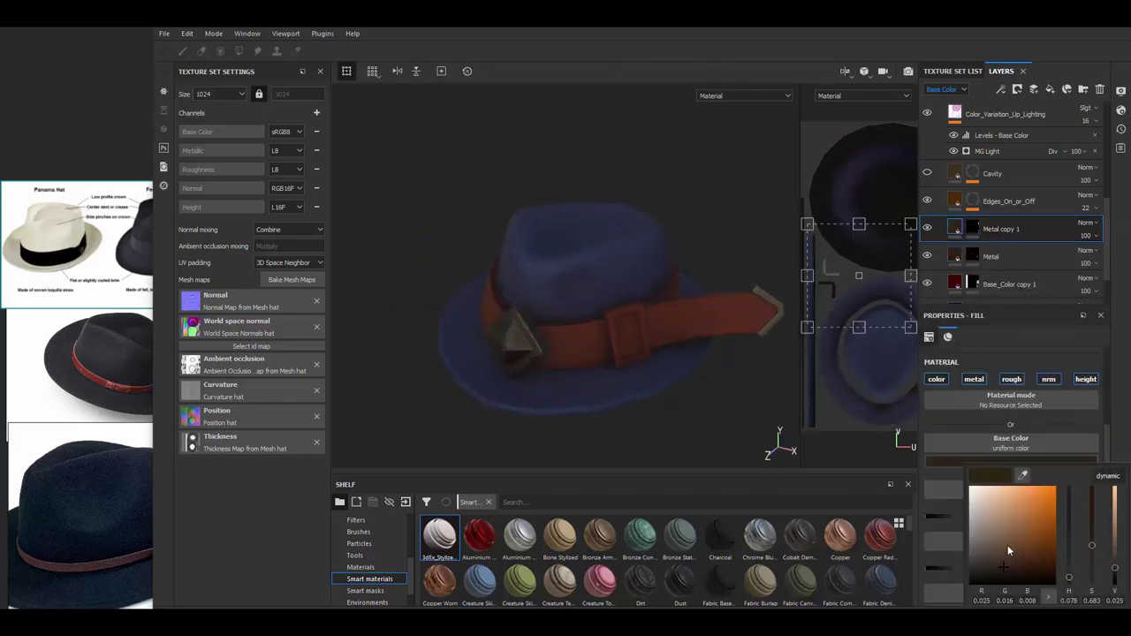
{"action": "left_click", "coordinate": [1002, 558]}
{"action": "left_click_drag", "start_coordinate": [728, 348], "coordinate": [666, 390], "text": "alt"}
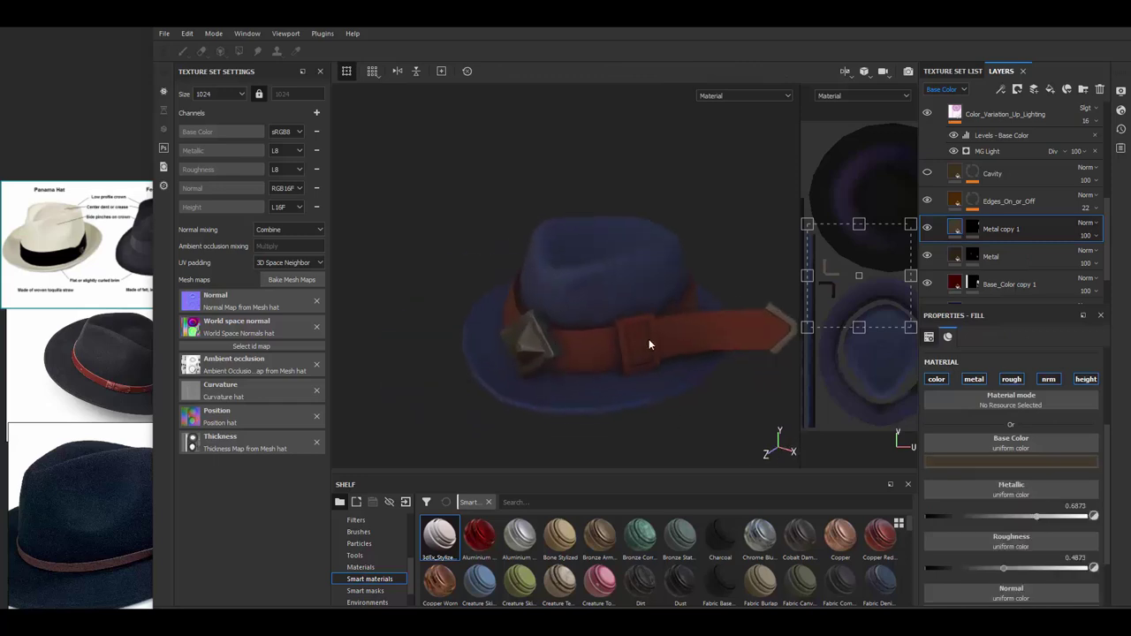
{"action": "left_click_drag", "start_coordinate": [741, 332], "coordinate": [690, 353], "text": "alt"}
Polygon-fill the diamond gem with yellow gold on a duplicated metal layer, slightly rough.
{"action": "left_click", "coordinate": [1007, 461]}
{"action": "left_click", "coordinate": [1025, 509]}
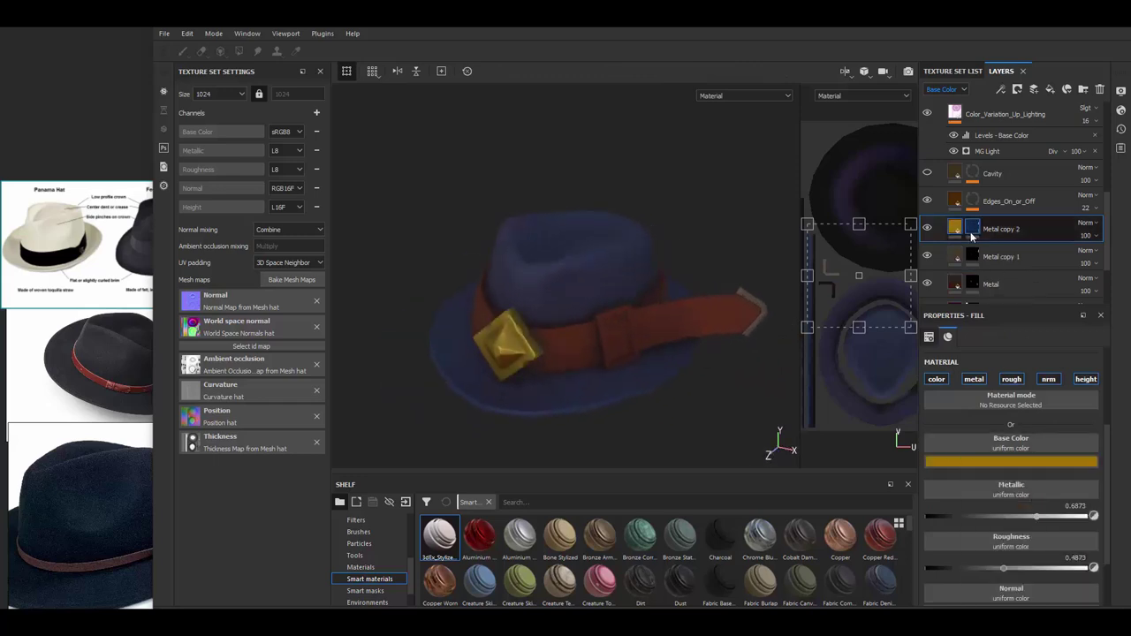
{"action": "key", "text": "ctrl+d"}
{"action": "key", "text": "4"}
{"action": "left_click_drag", "start_coordinate": [521, 318], "coordinate": [480, 328], "text": "alt"}
{"action": "left_click", "coordinate": [481, 350]}
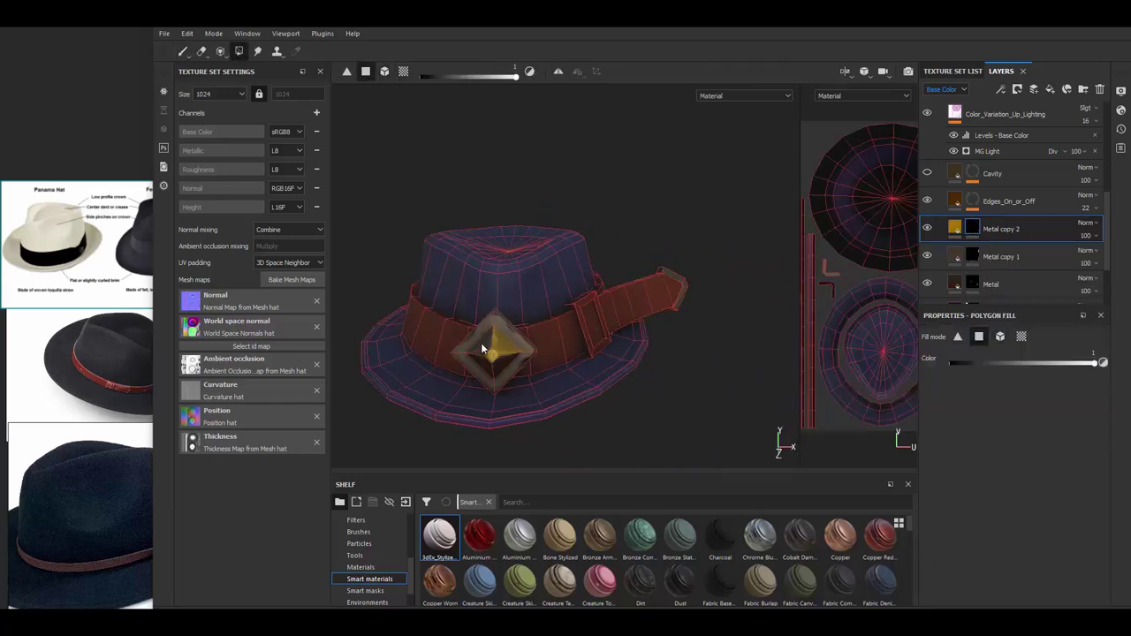
{"action": "left_click", "coordinate": [184, 52]}
{"action": "left_click_drag", "start_coordinate": [565, 336], "coordinate": [682, 303], "text": "alt"}
{"action": "left_click", "coordinate": [955, 228]}
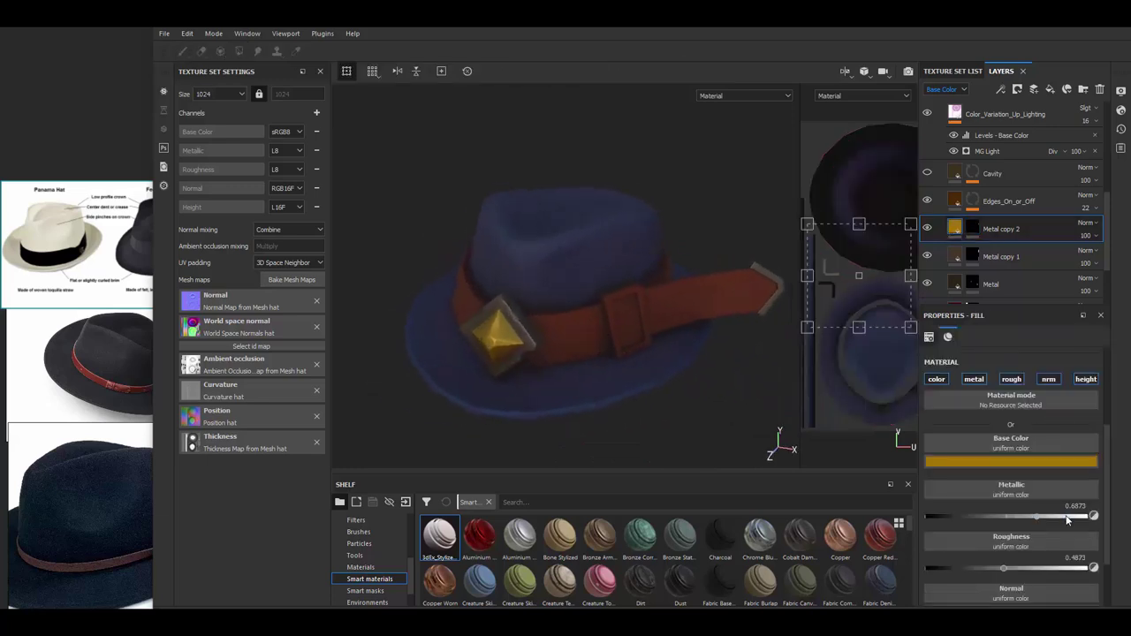
{"action": "left_click", "coordinate": [988, 569]}
{"action": "left_click_drag", "start_coordinate": [761, 309], "coordinate": [703, 313], "text": "alt"}
Duplicate the gold layer, shrink the brush to about 5, and open Bake Mesh Maps settings.
{"action": "key", "text": "ctrl+d"}
{"action": "left_click", "coordinate": [972, 228]}
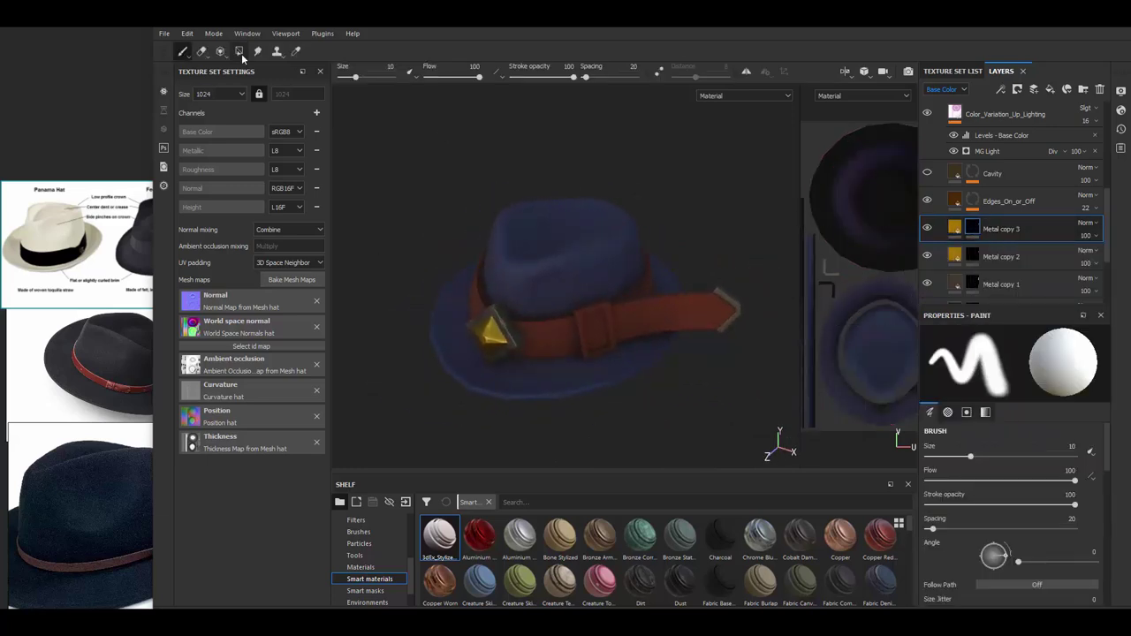
{"action": "key", "text": "4"}
{"action": "key", "text": "1"}
{"action": "mouse_move", "coordinate": [436, 345]}
{"action": "right_mouse_down", "text": "alt"}
{"action": "mouse_move", "coordinate": [780, 353]}
{"action": "mouse_move", "coordinate": [717, 345]}
{"action": "right_mouse_up", "text": "alt"}
{"action": "key", "text": "b"}
{"action": "key", "text": "b"}
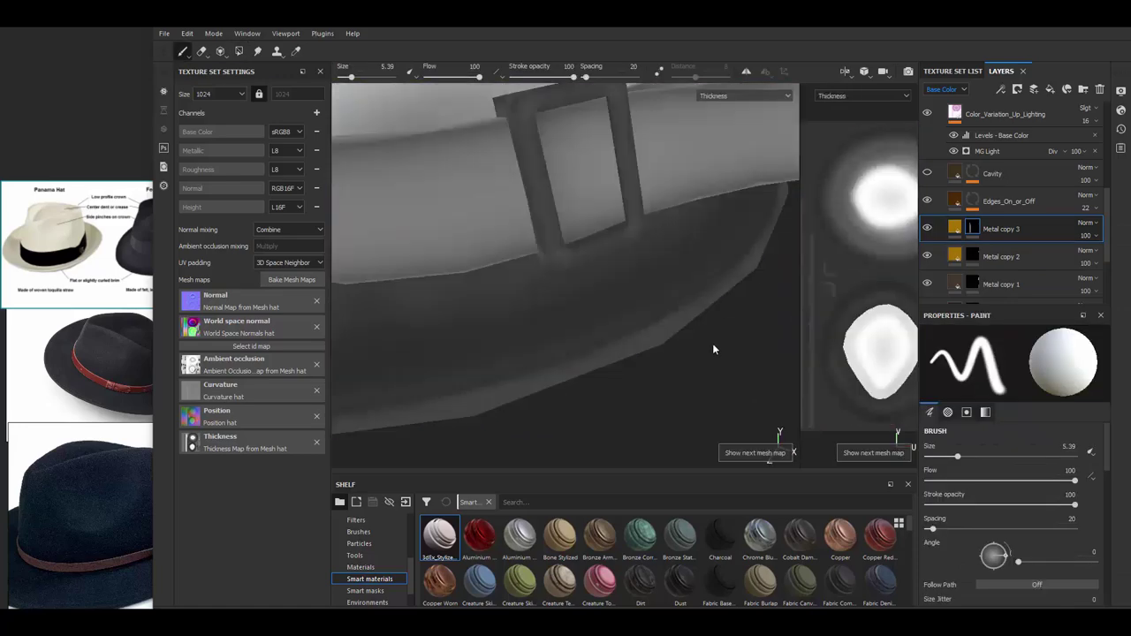
{"action": "key", "text": "b"}
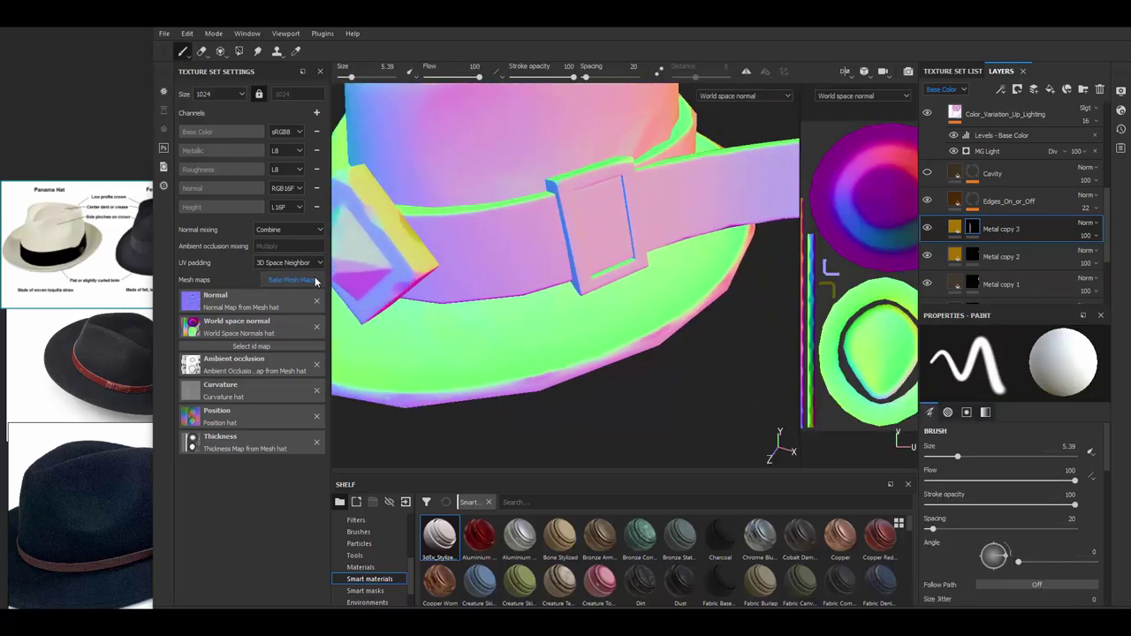
{"action": "left_click", "coordinate": [313, 280]}
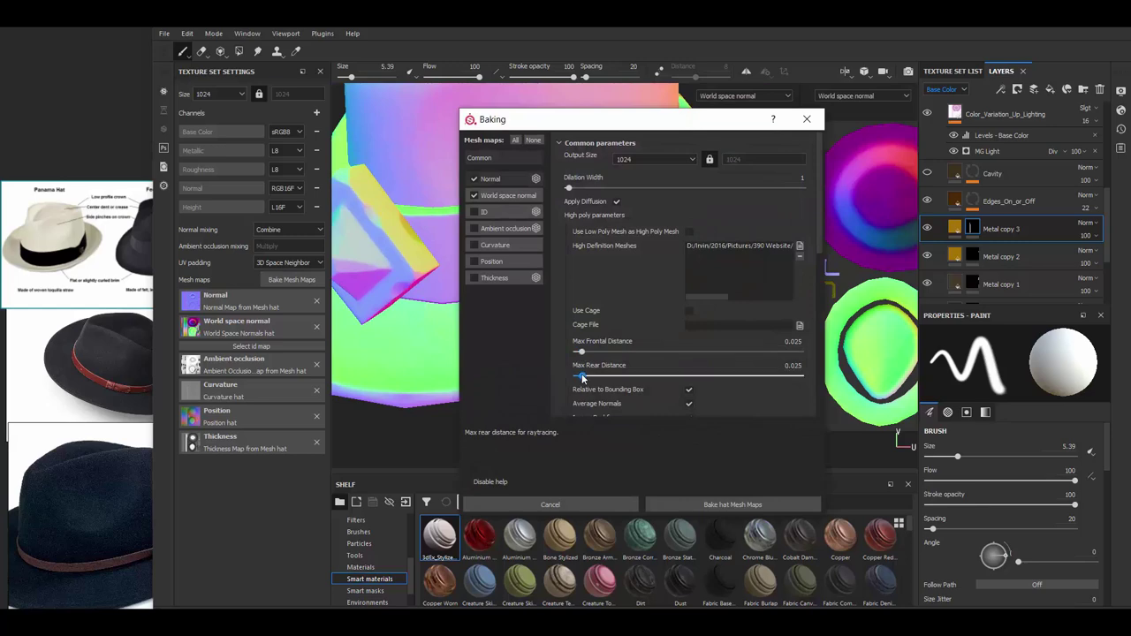
Bake the mesh maps, close the baking window and return to the full material view.
{"action": "left_click", "coordinate": [733, 505]}
{"action": "left_click", "coordinate": [719, 380]}
{"action": "key", "text": "m"}
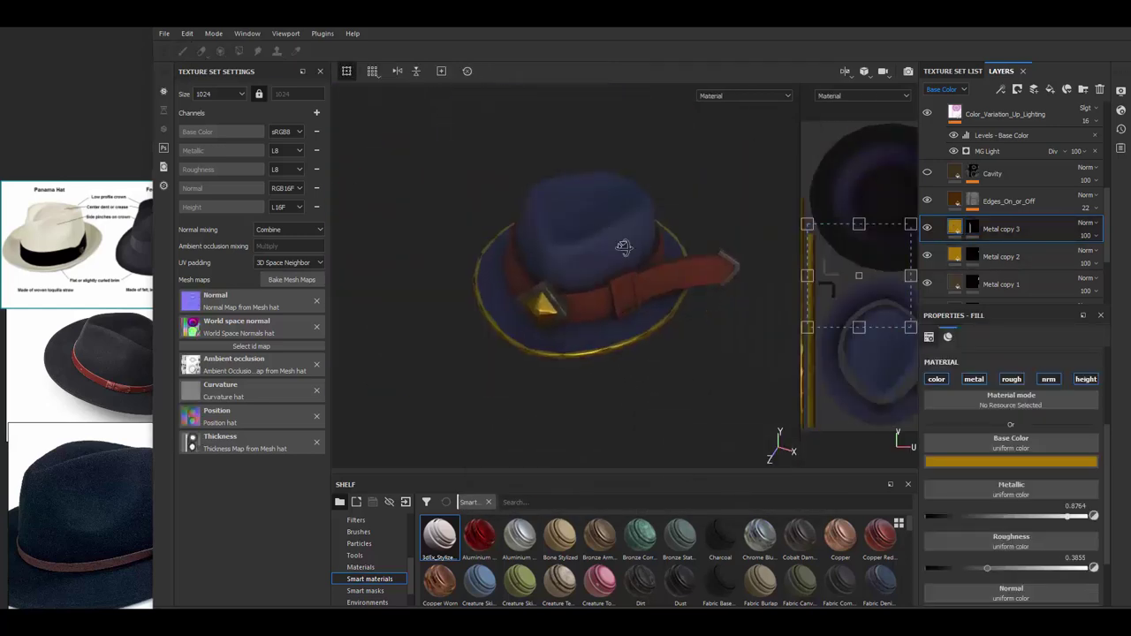
{"action": "left_click_drag", "start_coordinate": [623, 247], "coordinate": [698, 295], "text": "alt"}
Make the Metal copy 3 rim near-black with metallic 0 and roughness 0.9564.
{"action": "left_click", "coordinate": [1028, 462]}
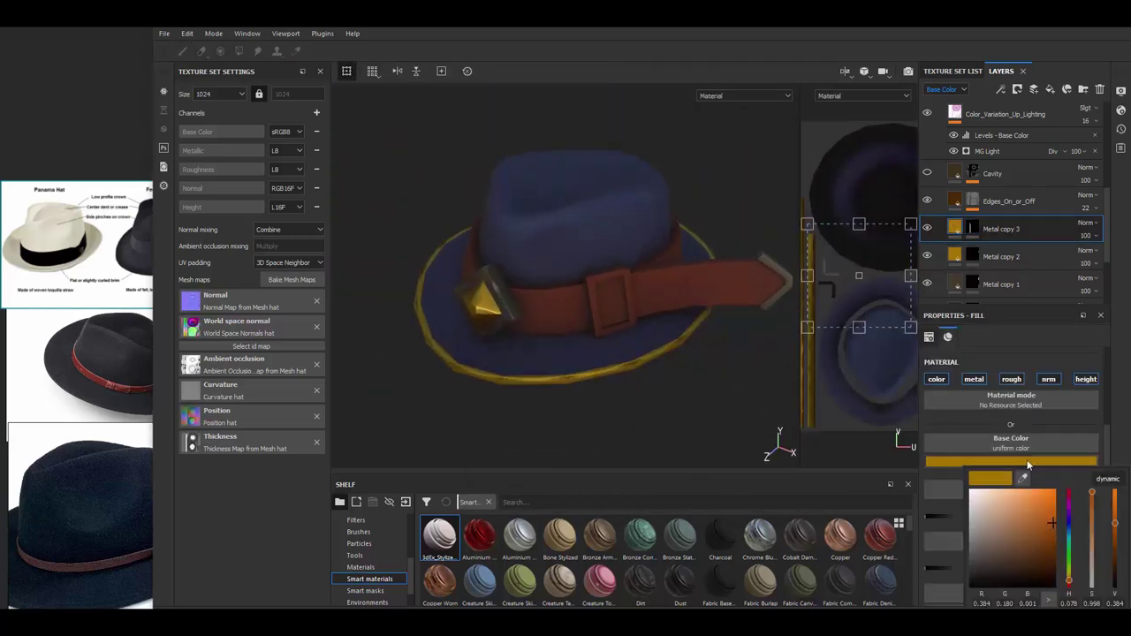
{"action": "left_click", "coordinate": [1057, 557]}
{"action": "left_click_drag", "start_coordinate": [699, 368], "coordinate": [676, 246], "text": "alt"}
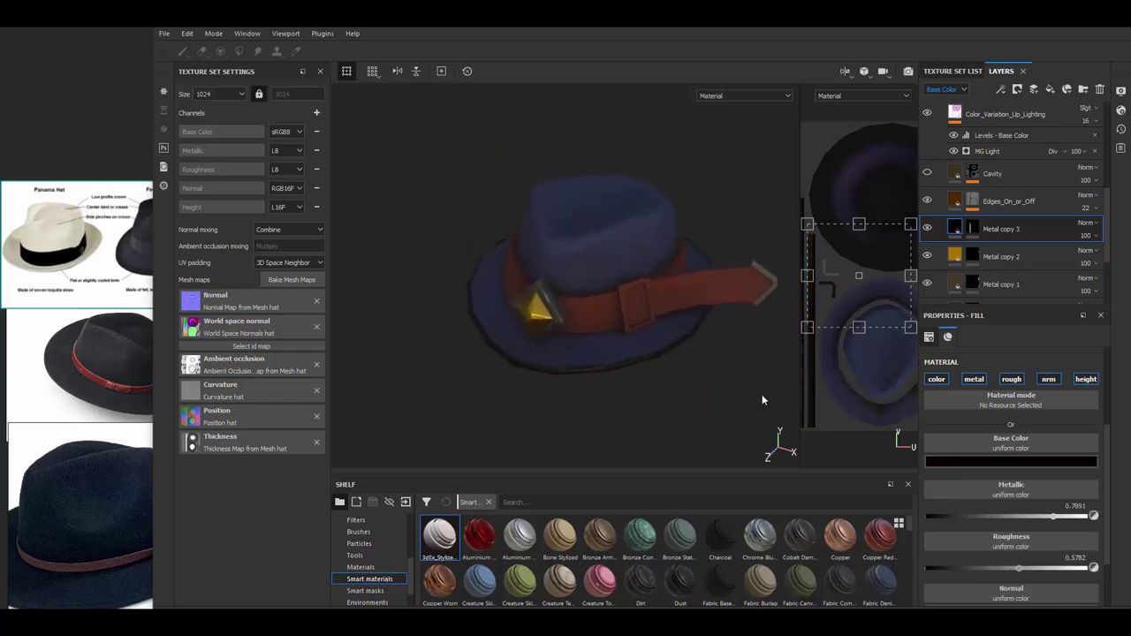
{"action": "left_click", "coordinate": [955, 516]}
{"action": "left_click", "coordinate": [1082, 569]}
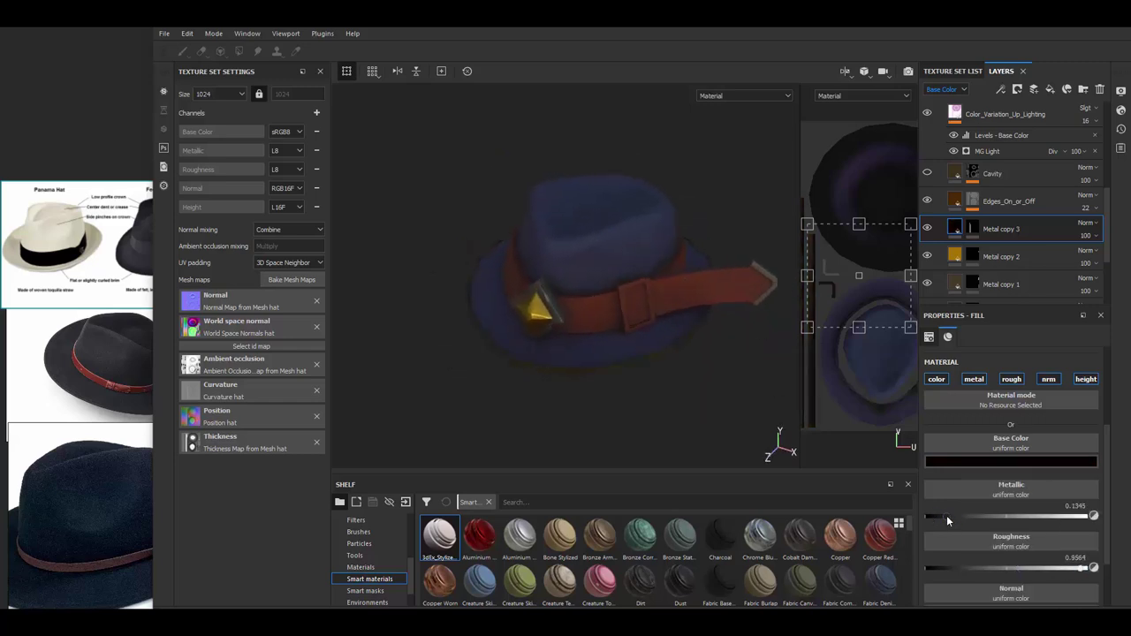
{"action": "left_click_drag", "start_coordinate": [681, 306], "coordinate": [634, 324], "text": "alt"}
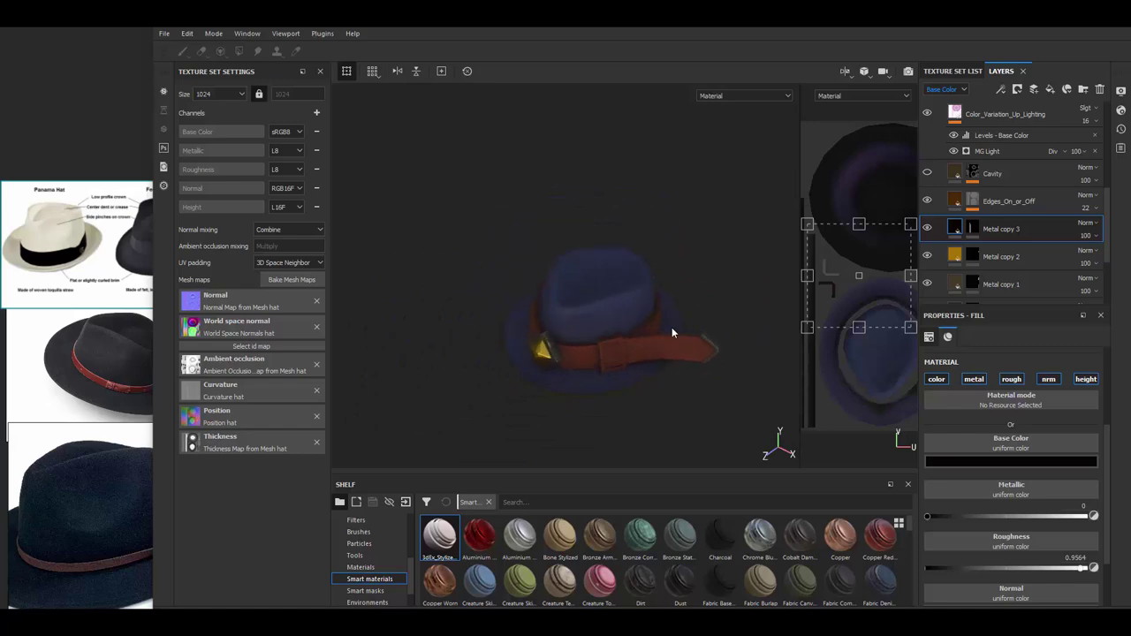
{"action": "scroll", "coordinate": [1008, 221], "scroll_direction": "down", "scroll_amount": 2}
Search the shelf for 'leather' and select the Fabric_Details group.
{"action": "scroll", "coordinate": [710, 320], "scroll_direction": "up", "scroll_amount": 5}
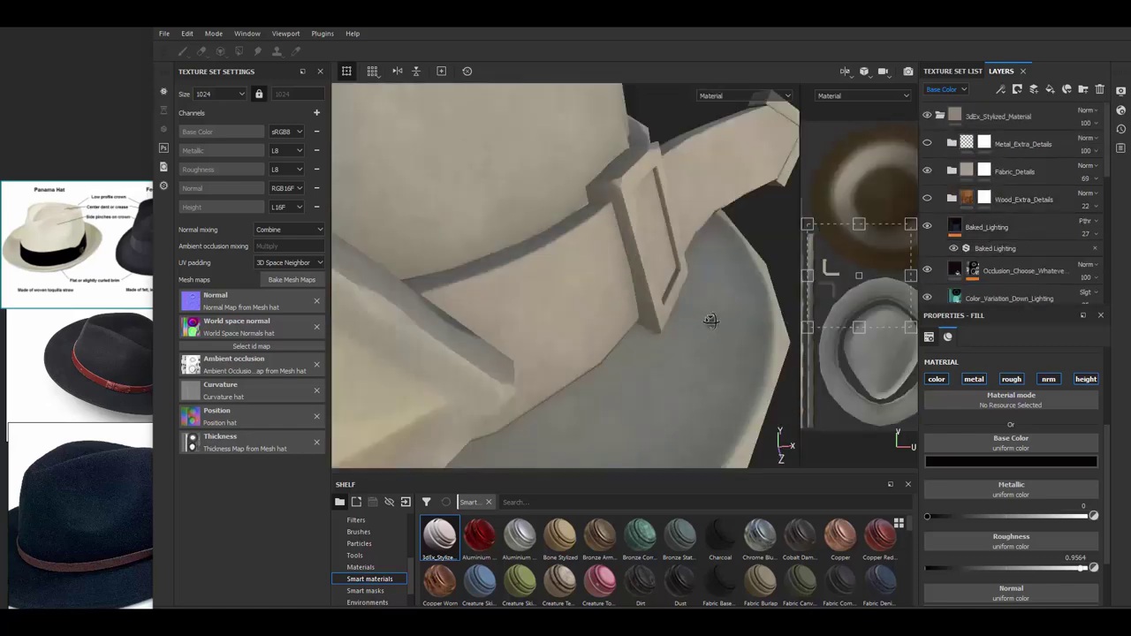
{"action": "left_click_drag", "start_coordinate": [711, 320], "coordinate": [382, 534], "text": "alt"}
{"action": "type", "text": "ather"}
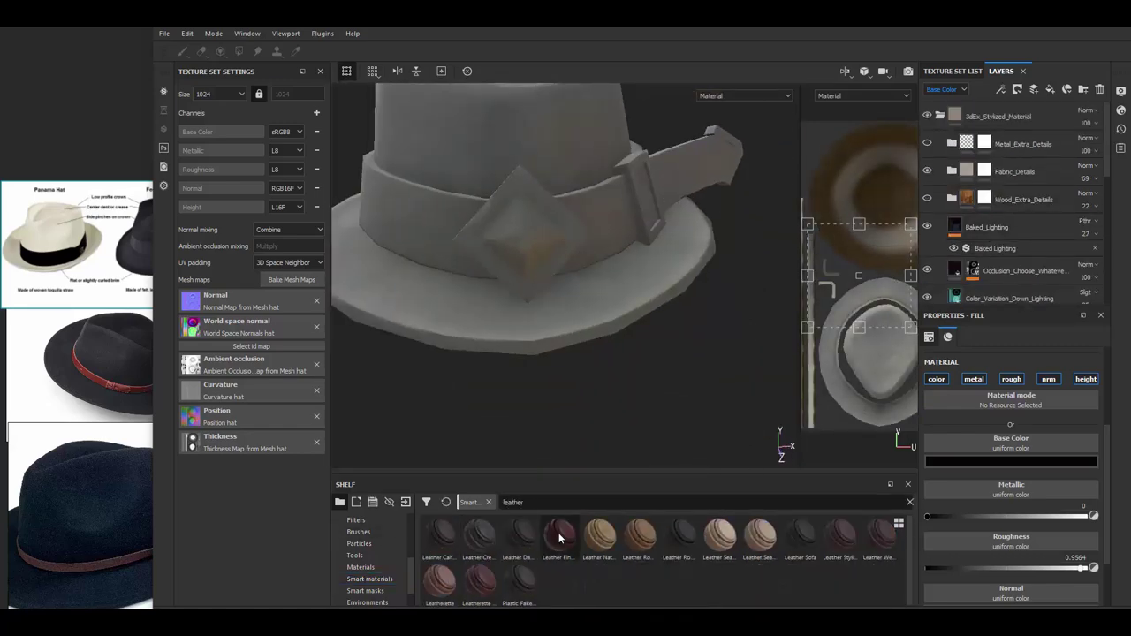
{"action": "left_click", "coordinate": [1017, 171]}
{"action": "mouse_move", "coordinate": [601, 266]}
{"action": "left_mouse_down", "text": "alt"}
{"action": "mouse_move", "coordinate": [521, 249]}
{"action": "mouse_move", "coordinate": [658, 217]}
{"action": "left_mouse_up", "text": "alt"}
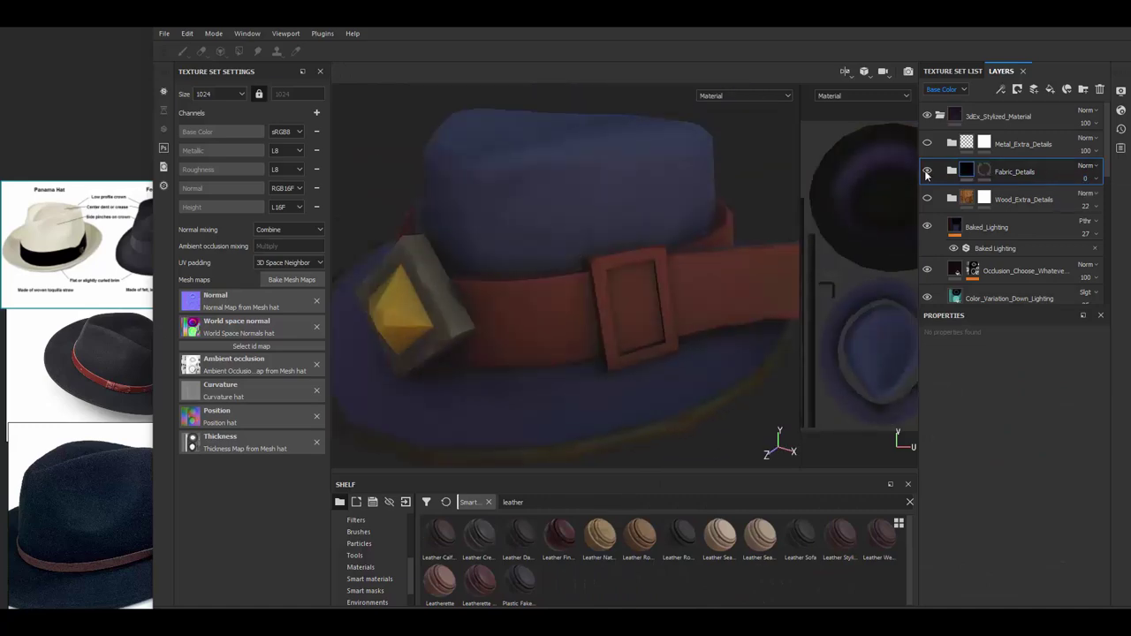
{"action": "key", "text": "4"}
{"action": "mouse_move", "coordinate": [706, 350]}
{"action": "left_mouse_down", "text": "alt"}
{"action": "mouse_move", "coordinate": [690, 267]}
{"action": "mouse_move", "coordinate": [513, 249]}
{"action": "mouse_move", "coordinate": [544, 223]}
{"action": "mouse_move", "coordinate": [595, 272]}
{"action": "mouse_move", "coordinate": [581, 270]}
{"action": "mouse_move", "coordinate": [637, 270]}
{"action": "left_mouse_up", "text": "alt"}
{"action": "key", "text": "1"}
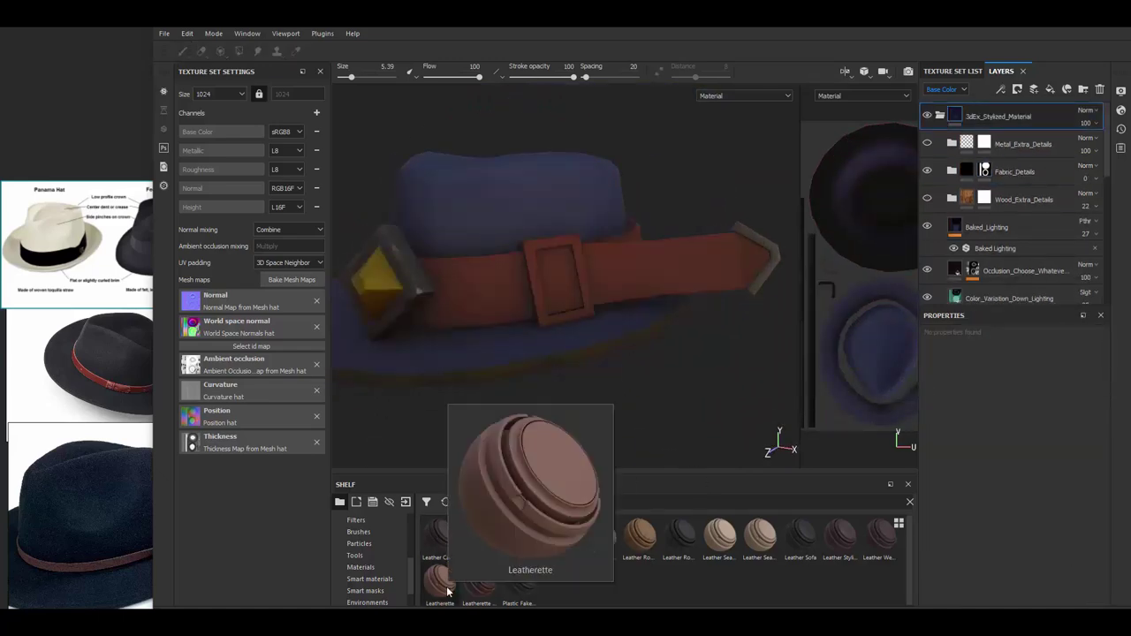
Drop the Leather Stylized smart material onto the hat and show the Base Color channel.
{"action": "left_click_drag", "start_coordinate": [478, 584], "coordinate": [619, 265]}
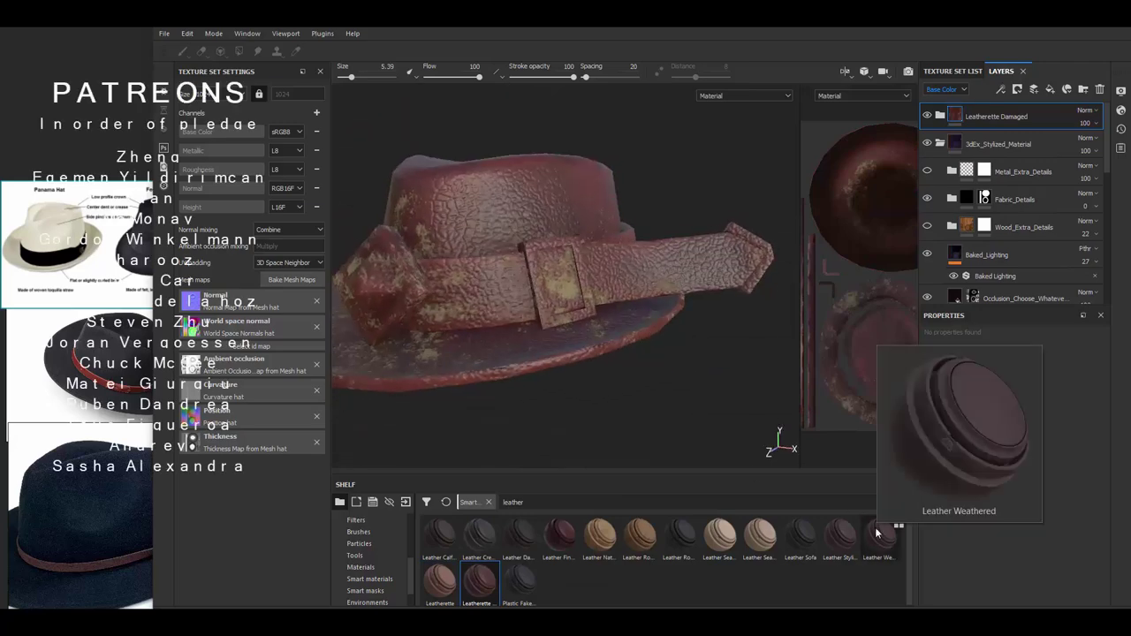
{"action": "left_click_drag", "start_coordinate": [840, 533], "coordinate": [583, 274]}
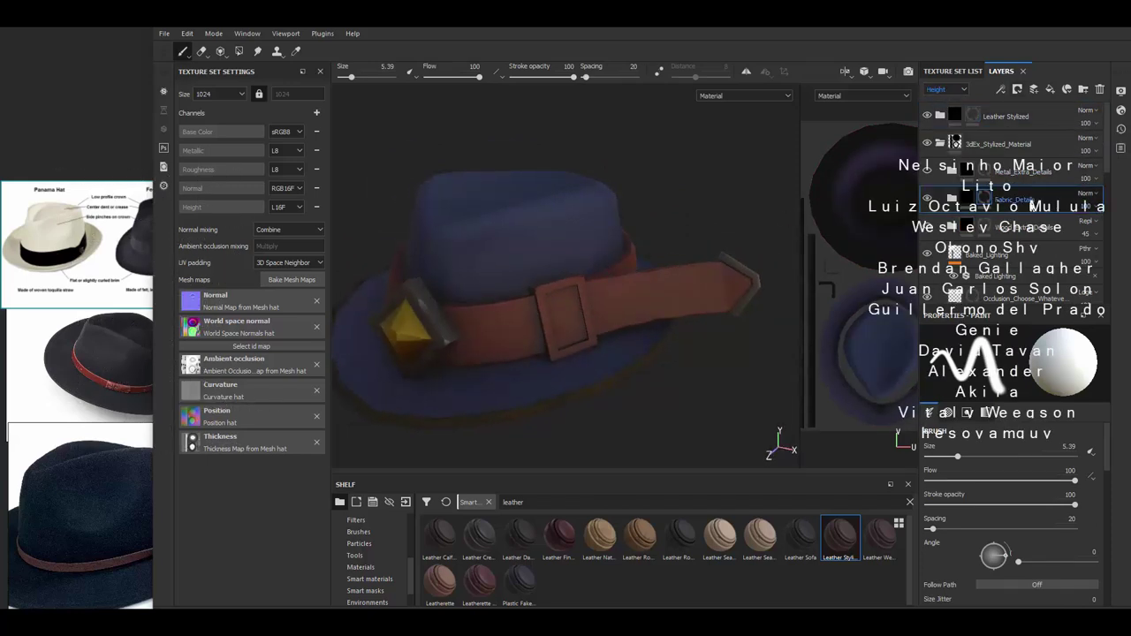
{"action": "left_click", "coordinate": [939, 101]}
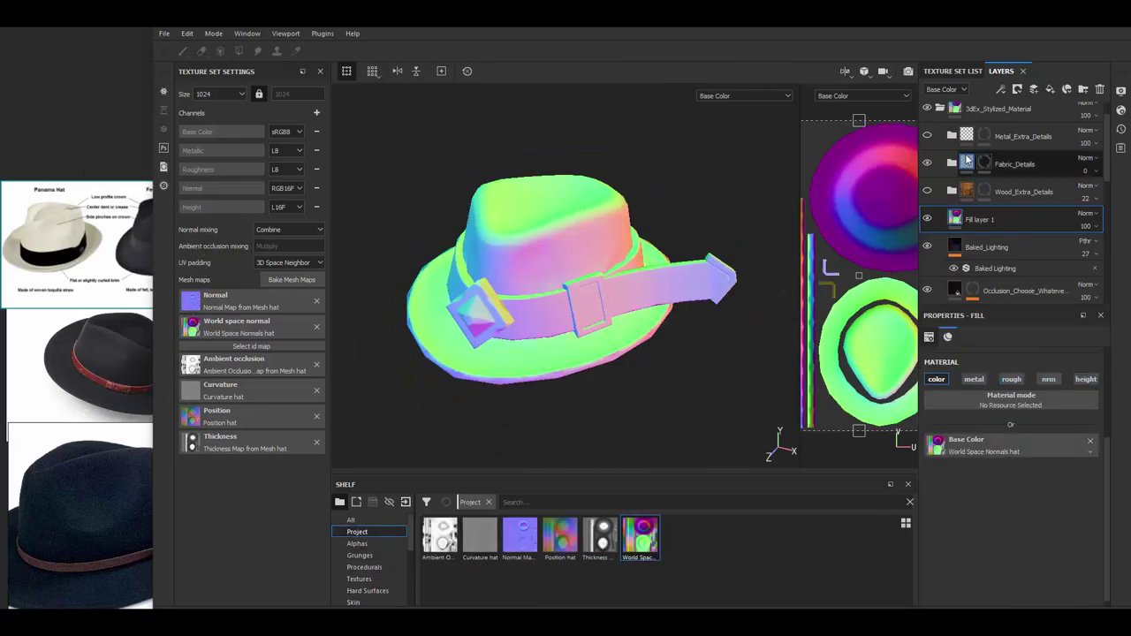
Add Levels and an HSL Perceptive filter with saturation 0 to Fill layer 1.
{"action": "left_click", "coordinate": [1023, 500]}
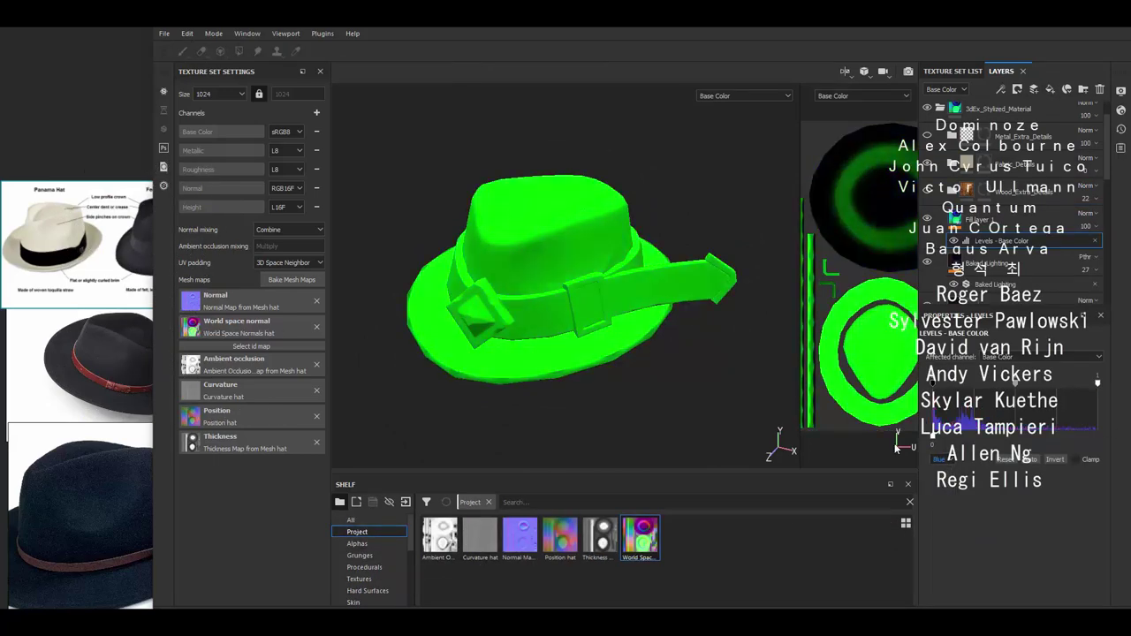
{"action": "right_click", "coordinate": [995, 243]}
{"action": "left_click", "coordinate": [1021, 304]}
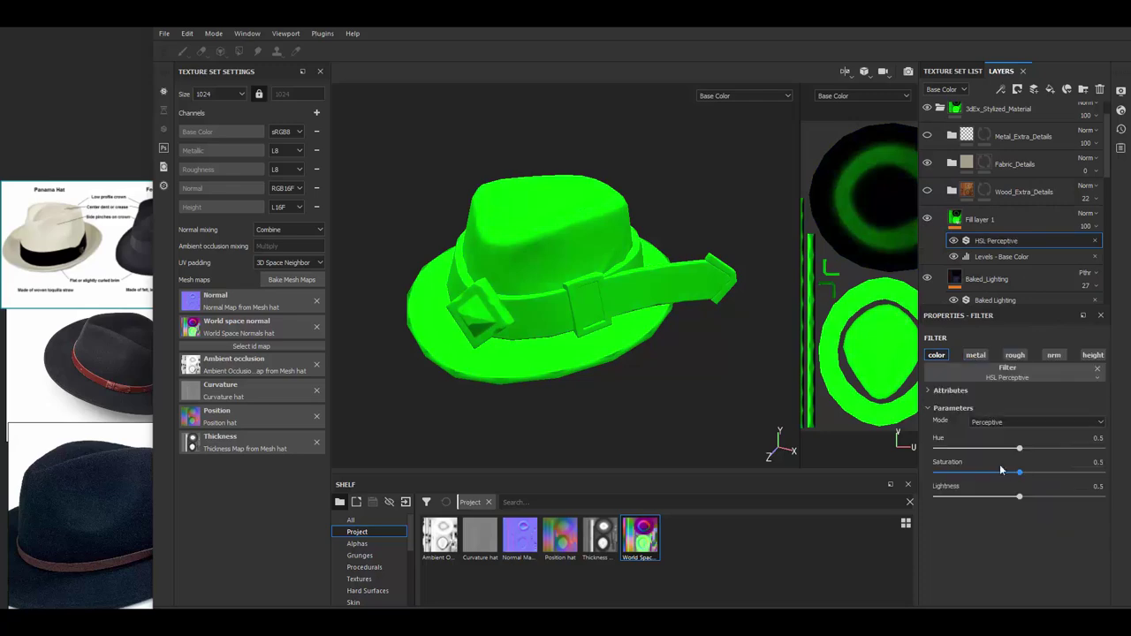
{"action": "left_click_drag", "start_coordinate": [999, 470], "coordinate": [936, 472]}
Set Fill layer 1's blend mode to Soft Light at 19% opacity.
{"action": "left_click", "coordinate": [1092, 215]}
{"action": "left_click", "coordinate": [1059, 391]}
{"action": "left_click", "coordinate": [1092, 215]}
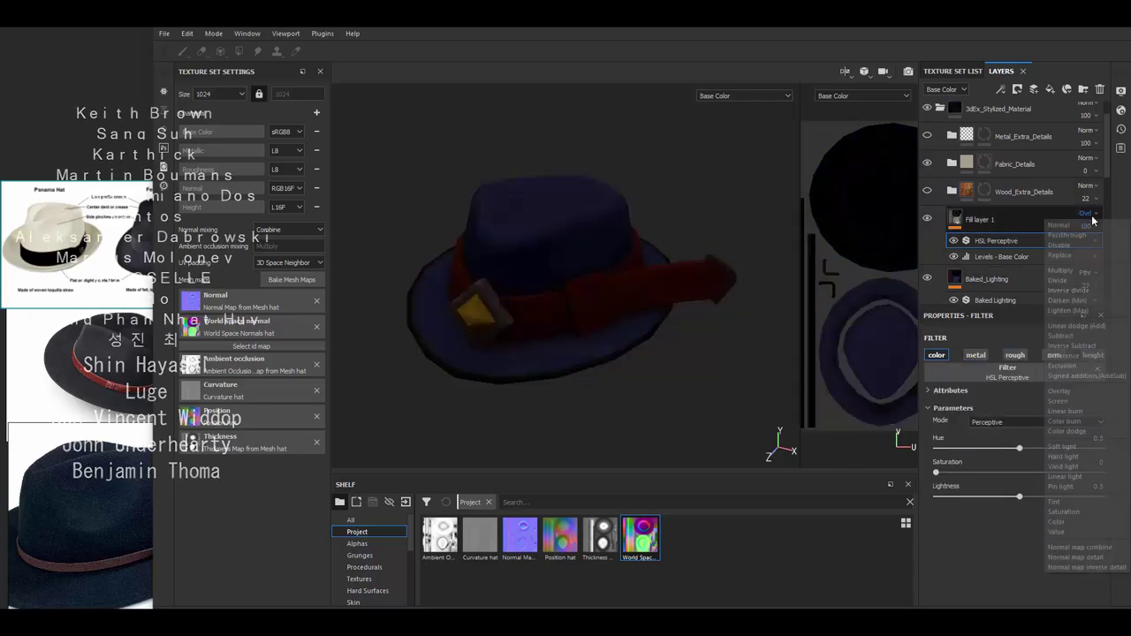
{"action": "left_click", "coordinate": [1059, 226]}
{"action": "left_click", "coordinate": [1092, 215]}
{"action": "left_click", "coordinate": [1073, 242]}
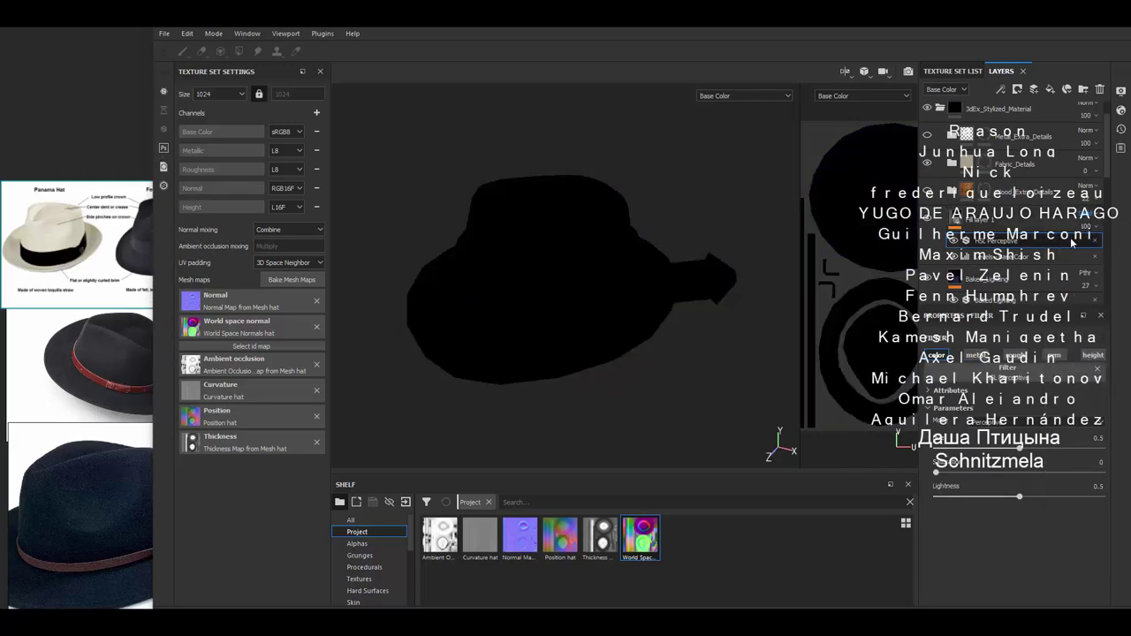
Raise the Levels midtone, then add a new fill layer coloured by the Curvature hat map.
{"action": "left_click", "coordinate": [1014, 256]}
{"action": "left_click_drag", "start_coordinate": [1005, 386], "coordinate": [1011, 386]}
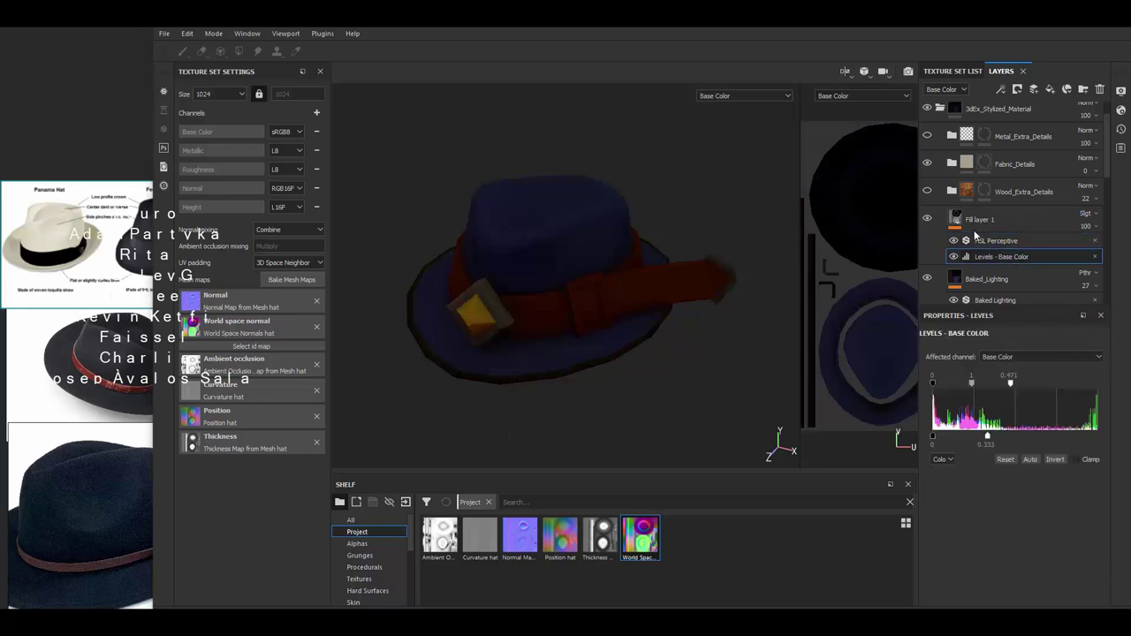
{"action": "mouse_move", "coordinate": [636, 256]}
{"action": "left_mouse_down", "text": "alt"}
{"action": "mouse_move", "coordinate": [689, 205]}
{"action": "mouse_move", "coordinate": [655, 265]}
{"action": "left_mouse_up", "text": "alt"}
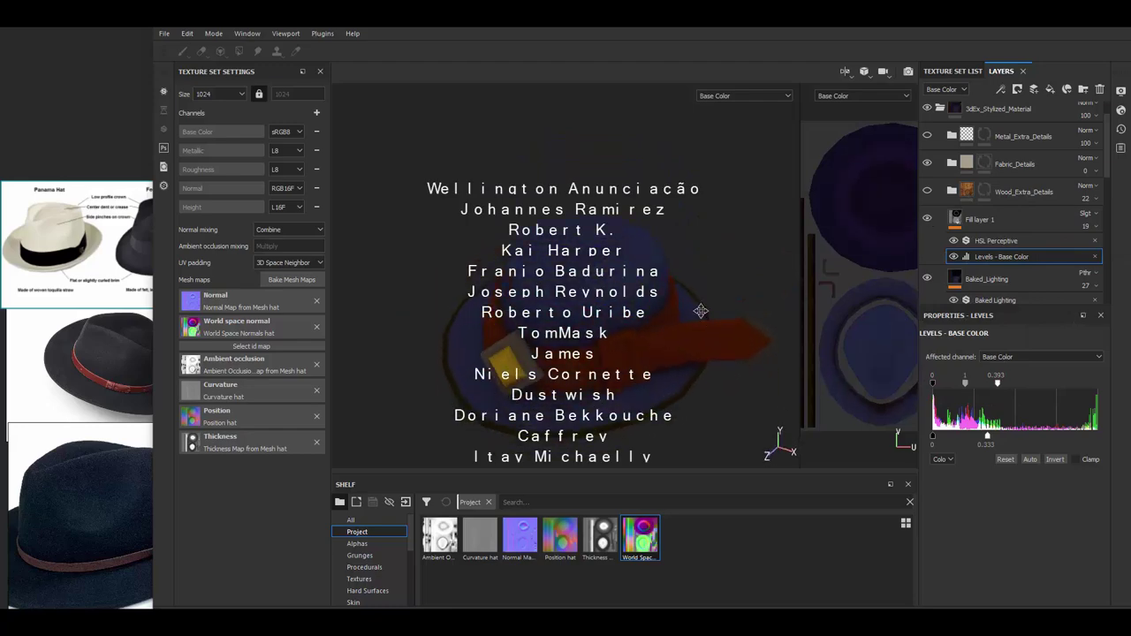
{"action": "left_click", "coordinate": [1050, 90]}
{"action": "left_click_drag", "start_coordinate": [480, 535], "coordinate": [1011, 446]}
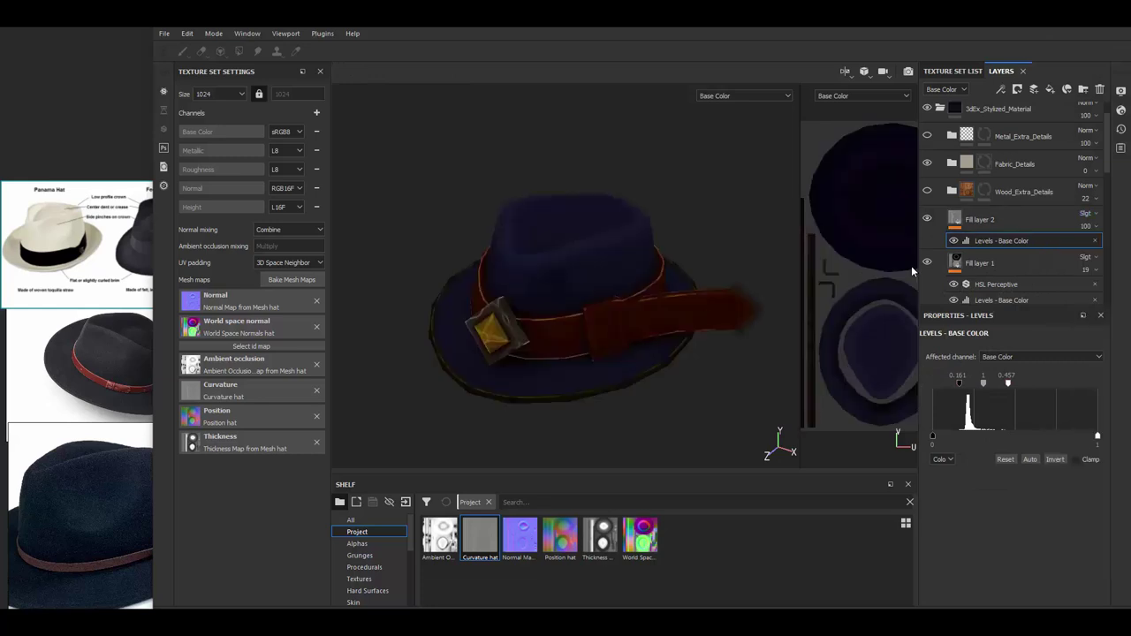
Set Fill layer 2's levels dark input to 0 and opacity to 39%, comparing with it hidden.
{"action": "left_click", "coordinate": [1085, 213]}
{"action": "left_click_drag", "start_coordinate": [958, 383], "coordinate": [921, 377]}
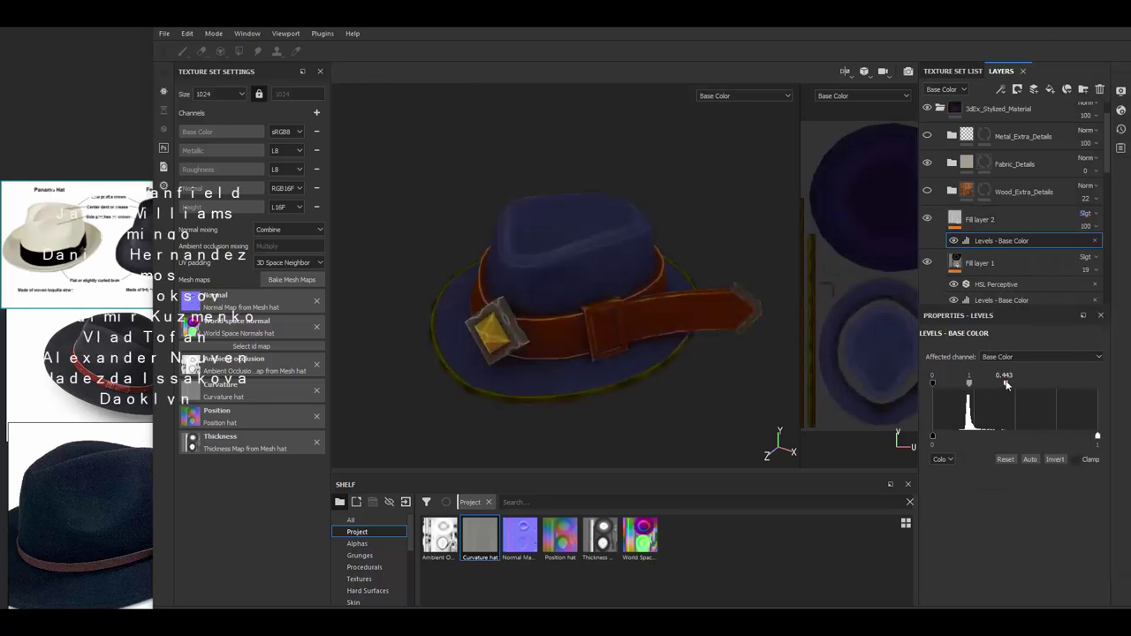
{"action": "left_click_drag", "start_coordinate": [677, 346], "coordinate": [669, 303], "text": "alt"}
{"action": "left_click", "coordinate": [970, 263]}
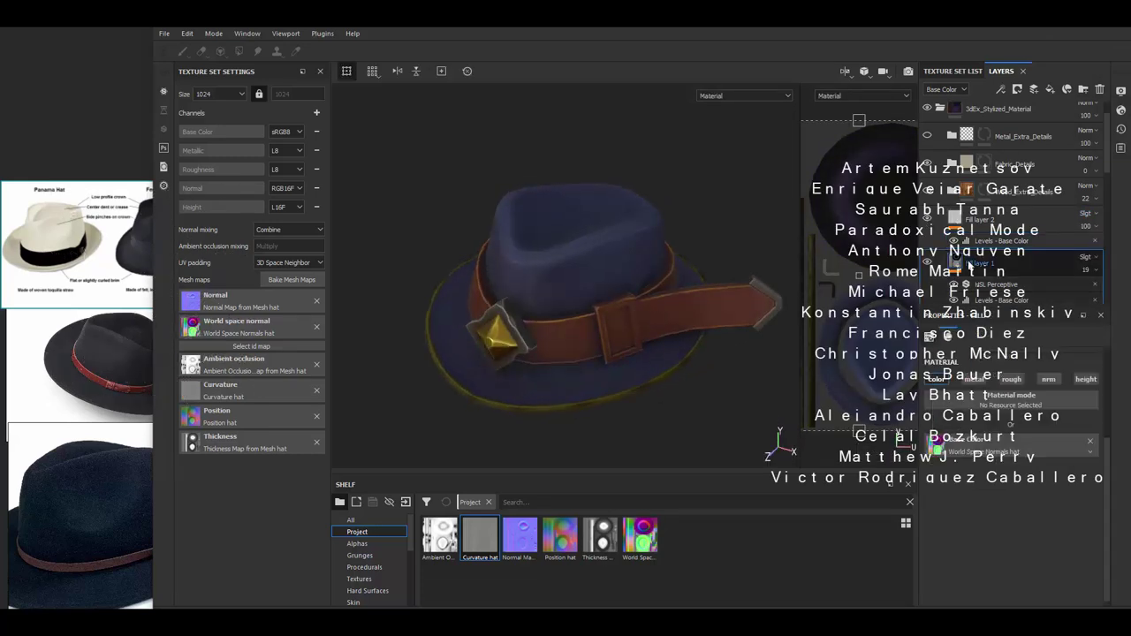
{"action": "left_click", "coordinate": [927, 219]}
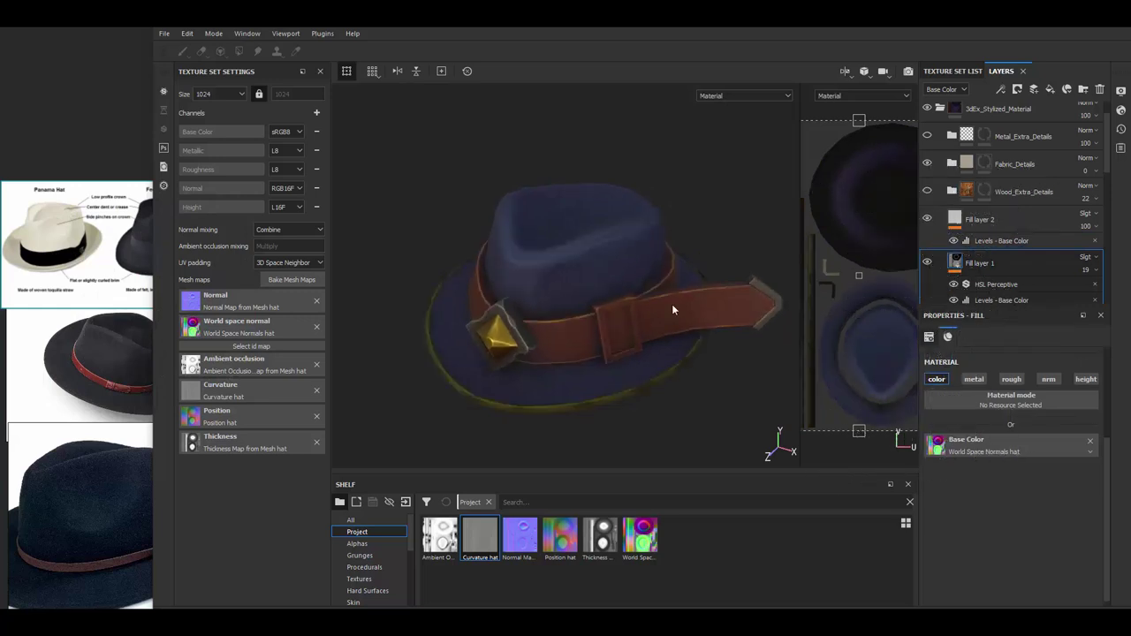
{"action": "left_click", "coordinate": [927, 222]}
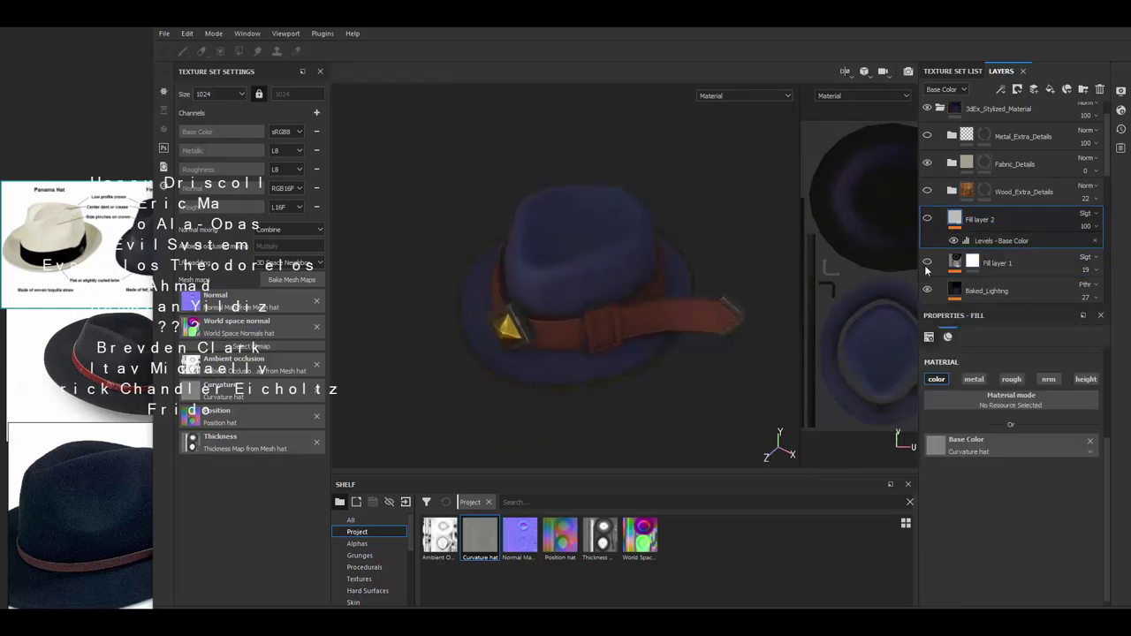
Add a white mask to Fill layer 2 and inspect the hat's shading.
{"action": "right_click", "coordinate": [972, 219]}
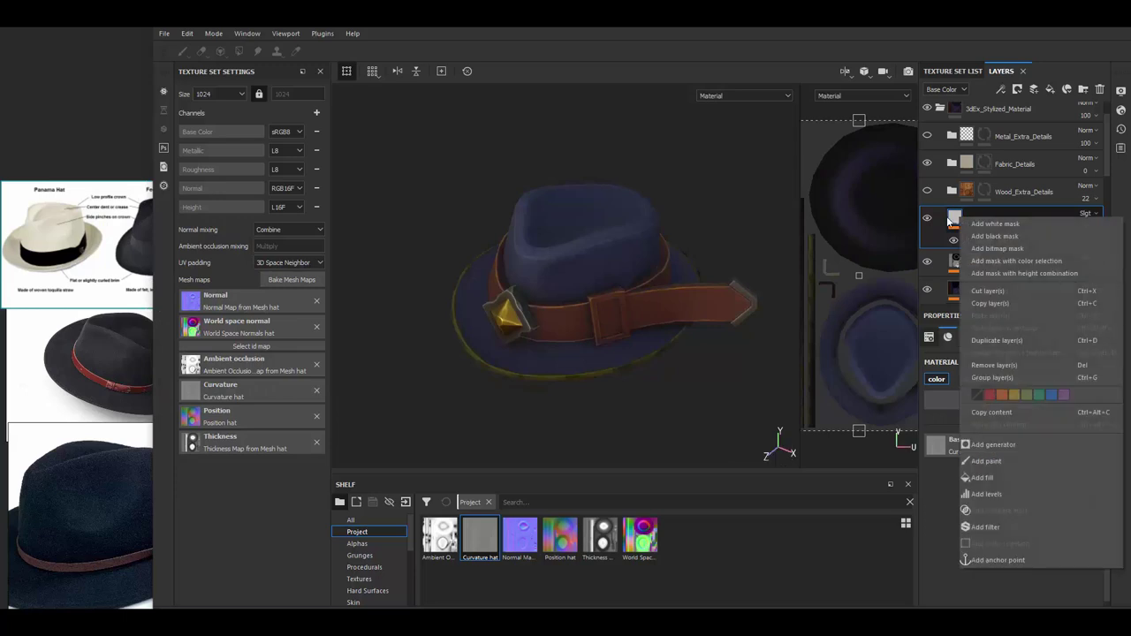
{"action": "left_click", "coordinate": [990, 256]}
{"action": "mouse_move", "coordinate": [630, 363]}
{"action": "left_mouse_down", "text": "alt"}
{"action": "mouse_move", "coordinate": [739, 258]}
{"action": "mouse_move", "coordinate": [1091, 228]}
{"action": "left_mouse_up", "text": "alt"}
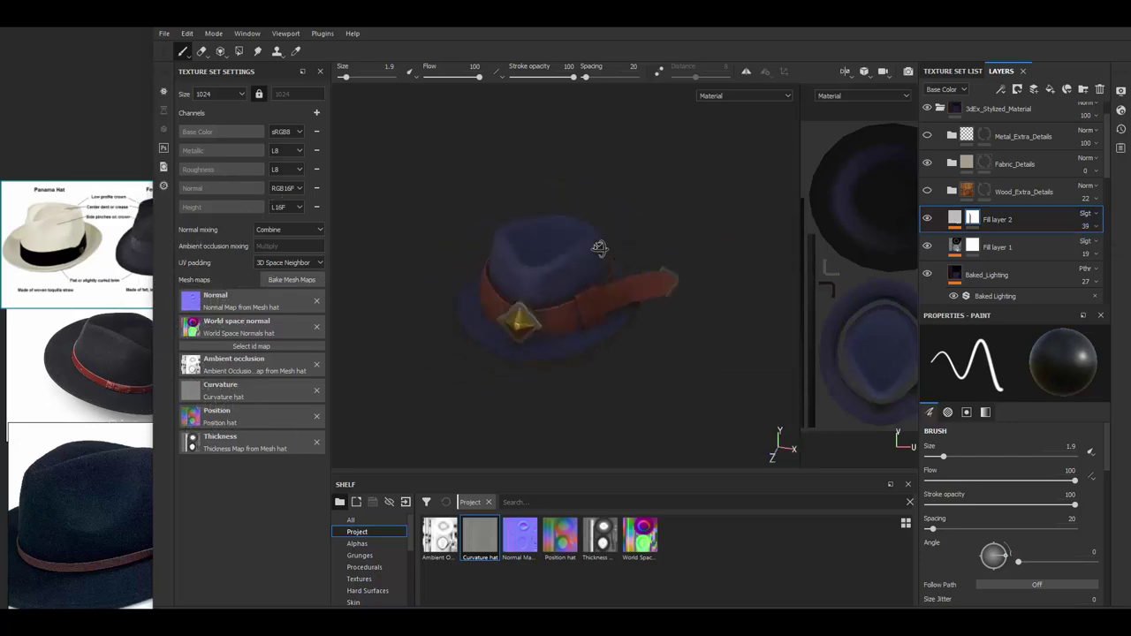
{"action": "scroll", "coordinate": [1016, 221], "scroll_direction": "up", "scroll_amount": 1}
{"action": "left_click_drag", "start_coordinate": [548, 292], "coordinate": [656, 307], "text": "alt"}
Drop the Fabric Rough Aligned material from the shelf onto the hat.
{"action": "scroll", "coordinate": [371, 566], "scroll_direction": "down", "scroll_amount": 2}
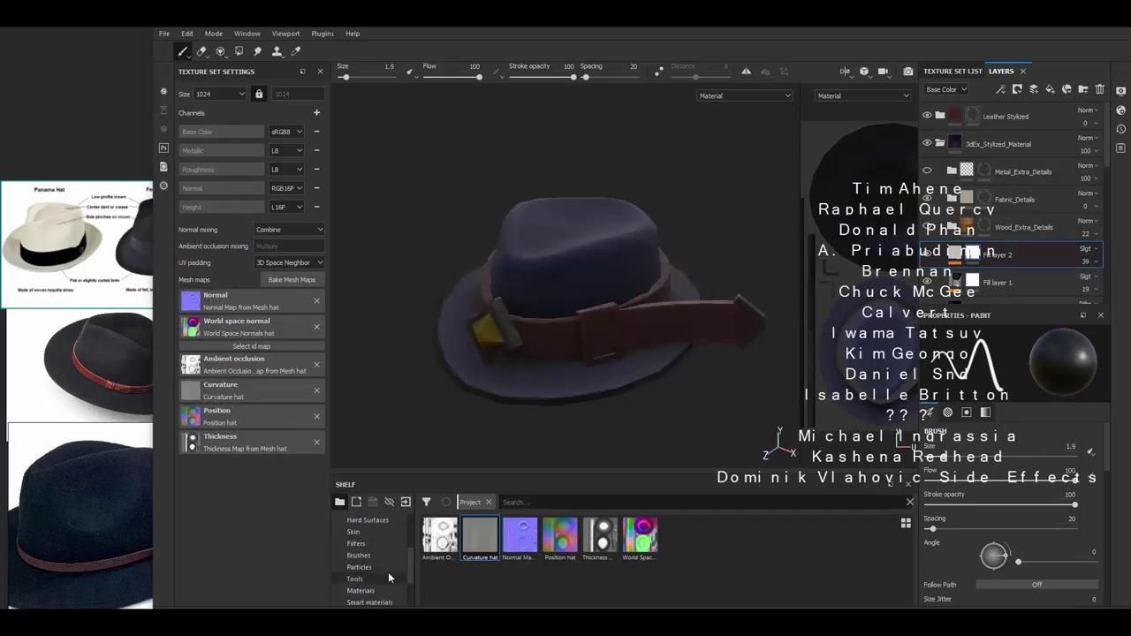
{"action": "left_click", "coordinate": [360, 591]}
{"action": "type", "text": "fabri"}
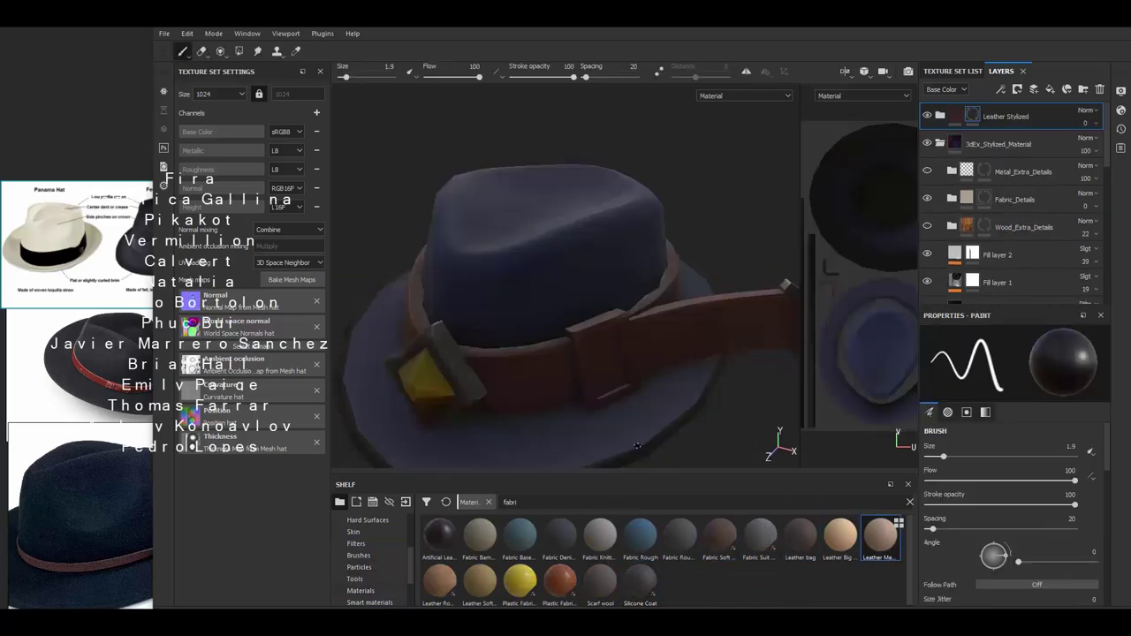
{"action": "left_click_drag", "start_coordinate": [559, 542], "coordinate": [564, 242]}
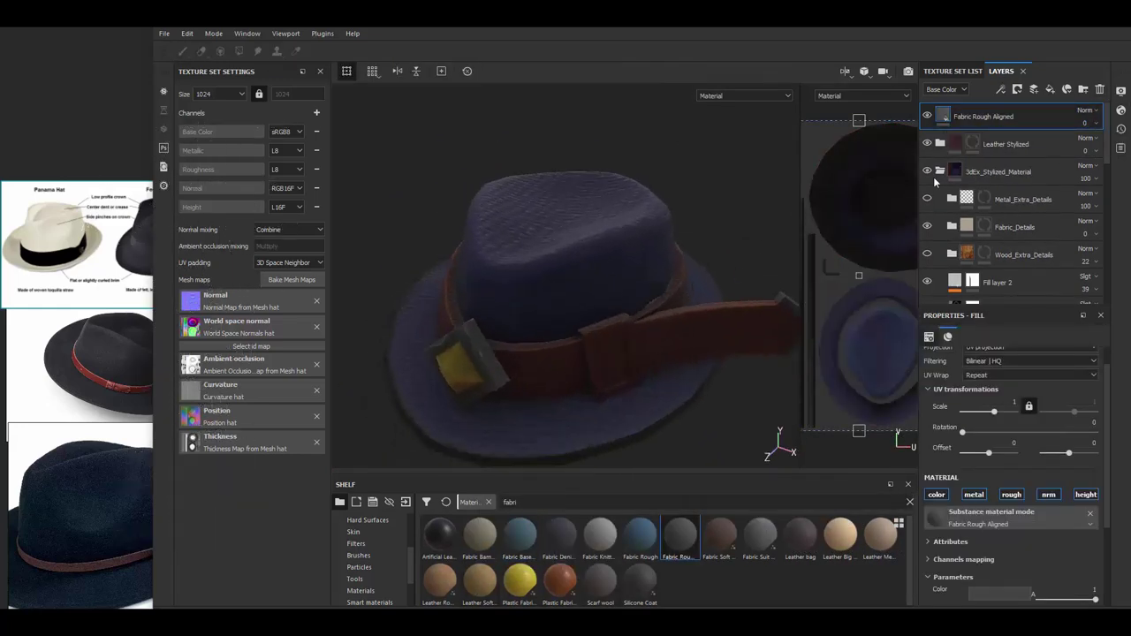
Set the fabric layer's UV Scale to 2.6 and add a mask for brush painting.
{"action": "scroll", "coordinate": [983, 411], "scroll_direction": "down", "scroll_amount": 2}
{"action": "mouse_move", "coordinate": [777, 371]}
{"action": "left_mouse_down", "text": "alt"}
{"action": "mouse_move", "coordinate": [728, 357]}
{"action": "mouse_move", "coordinate": [942, 117]}
{"action": "left_mouse_up", "text": "alt"}
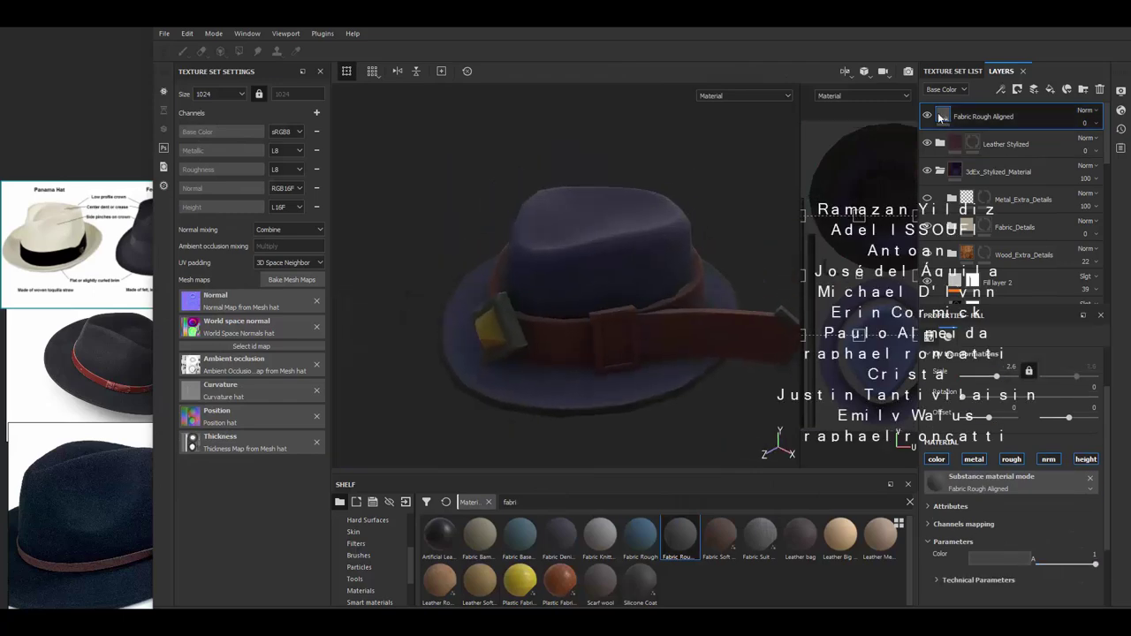
{"action": "left_click_drag", "start_coordinate": [603, 237], "coordinate": [474, 219], "text": "alt"}
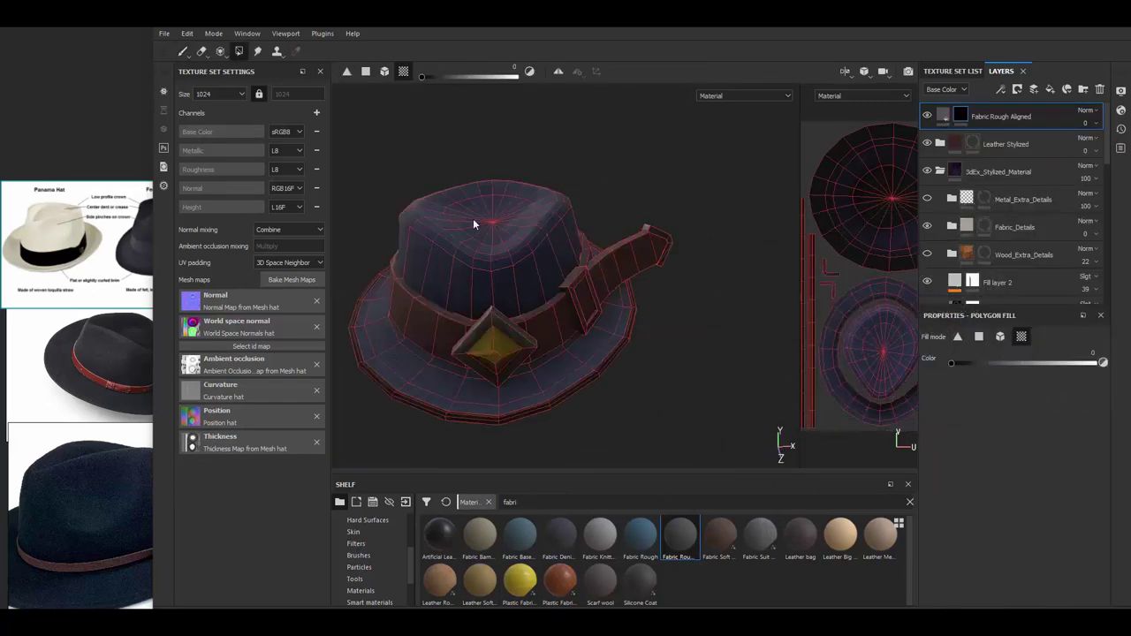
{"action": "mouse_move", "coordinate": [594, 336]}
{"action": "left_mouse_down", "text": "alt"}
{"action": "mouse_move", "coordinate": [637, 374]}
{"action": "mouse_move", "coordinate": [633, 276]}
{"action": "left_mouse_up", "text": "alt"}
{"action": "key", "text": "1"}
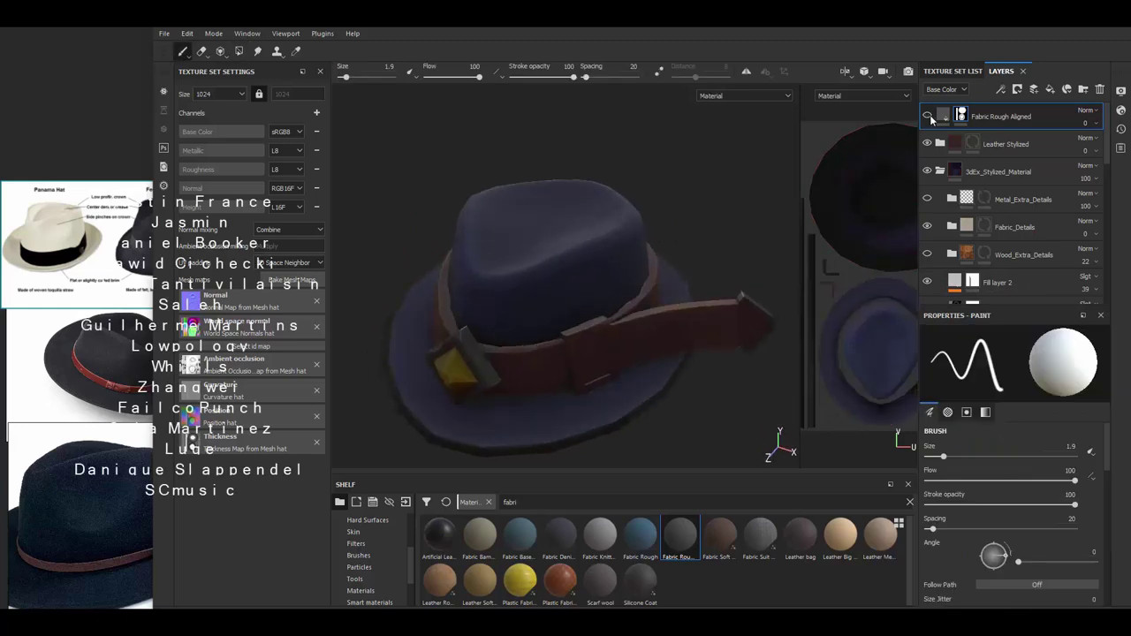
{"action": "mouse_move", "coordinate": [566, 266]}
{"action": "left_mouse_down", "text": "alt"}
{"action": "mouse_move", "coordinate": [660, 289]}
{"action": "mouse_move", "coordinate": [609, 269]}
{"action": "mouse_move", "coordinate": [705, 282]}
{"action": "left_mouse_up", "text": "alt"}
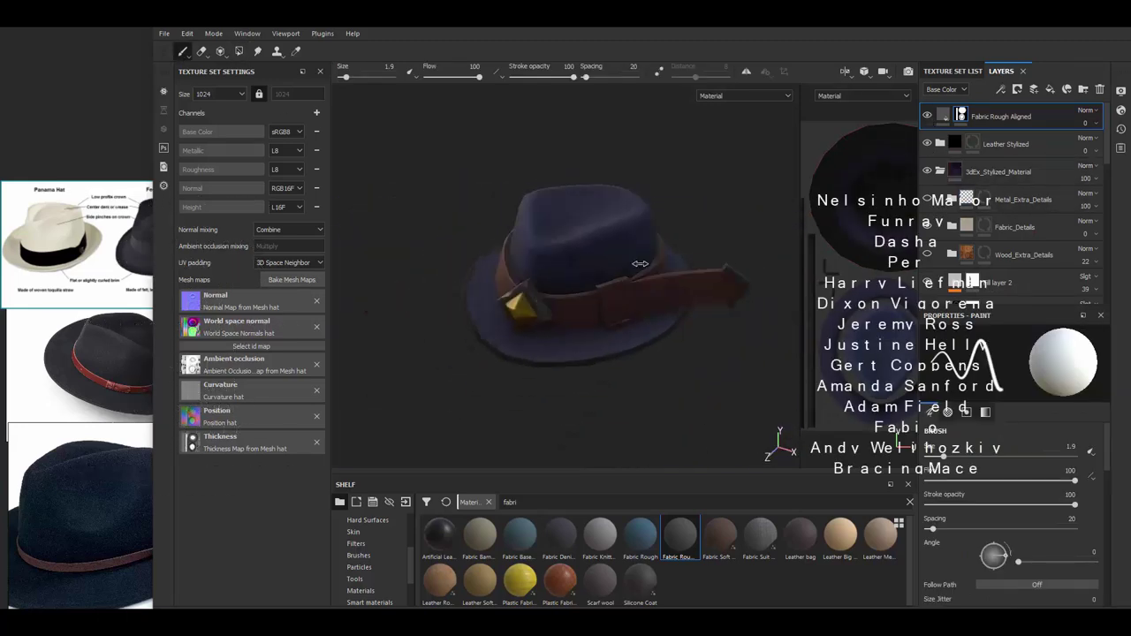